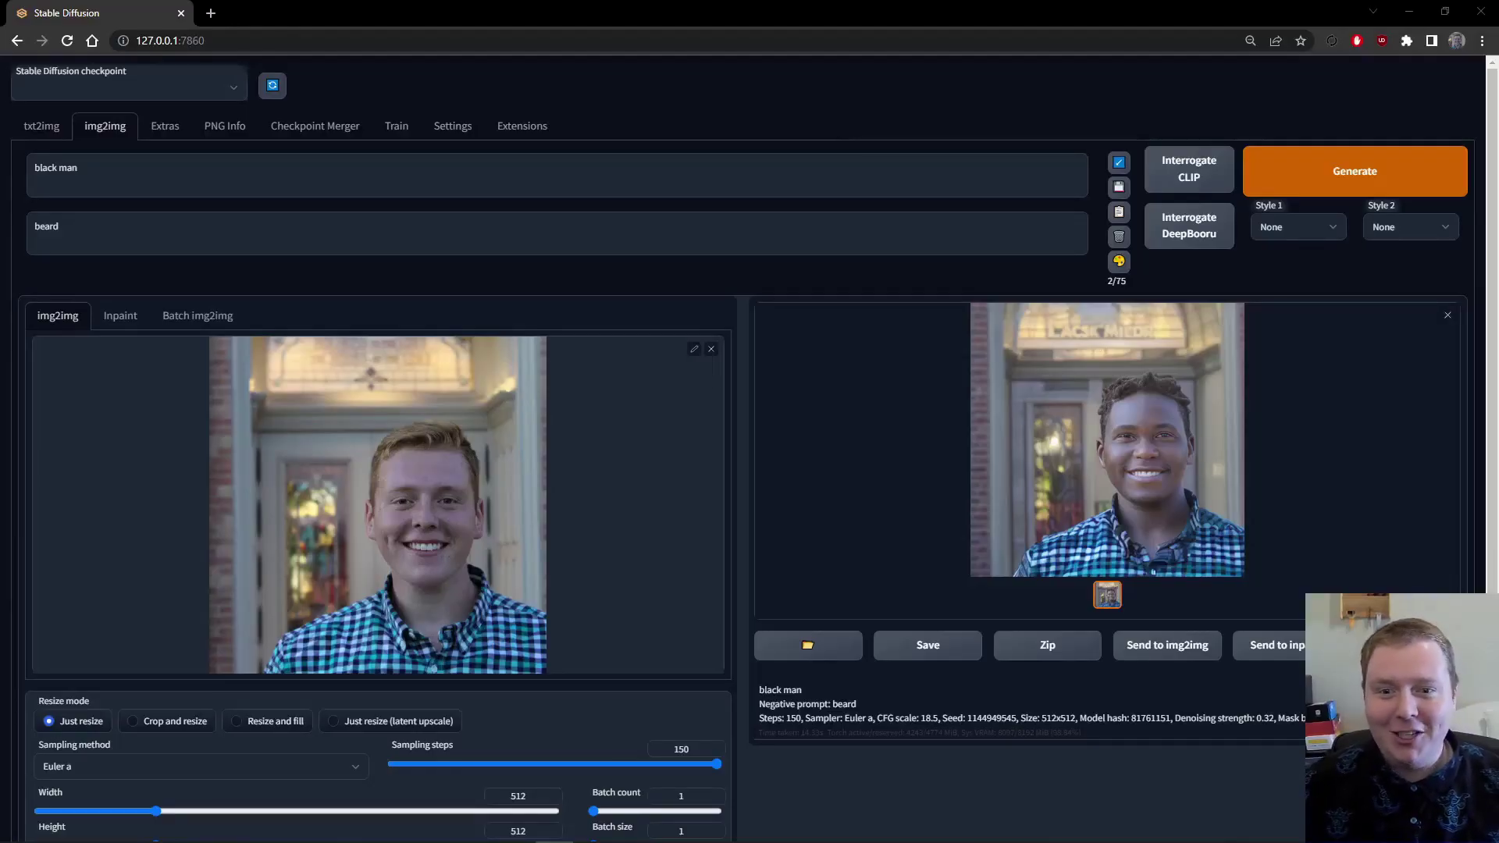
Step: Generate another 'black man' variation, then change the prompt to 'woman' and clear the 'beard' negative prompt
left_click(1333, 170)
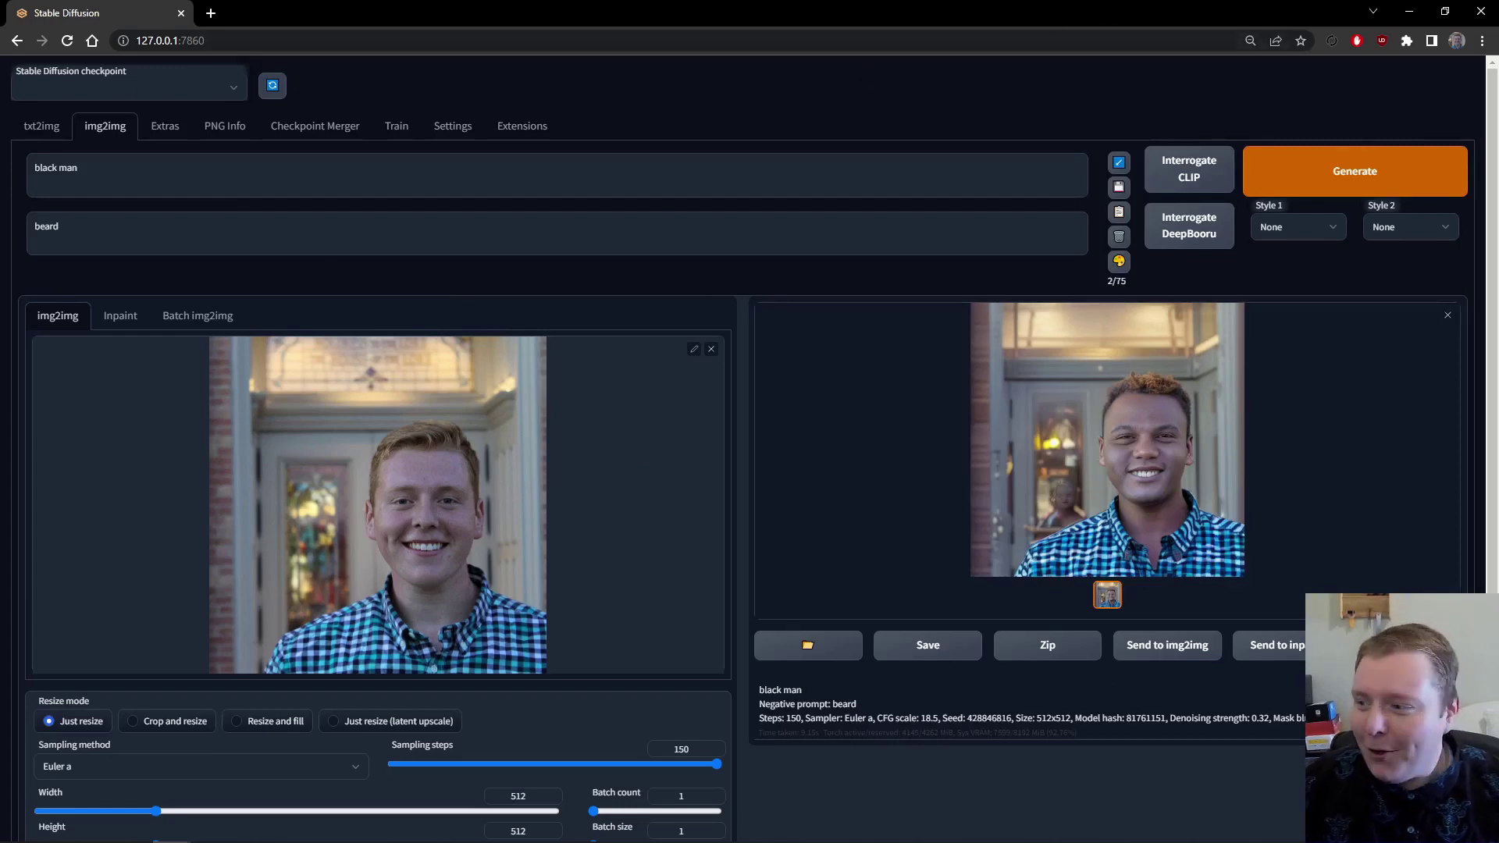
double_click(72, 168)
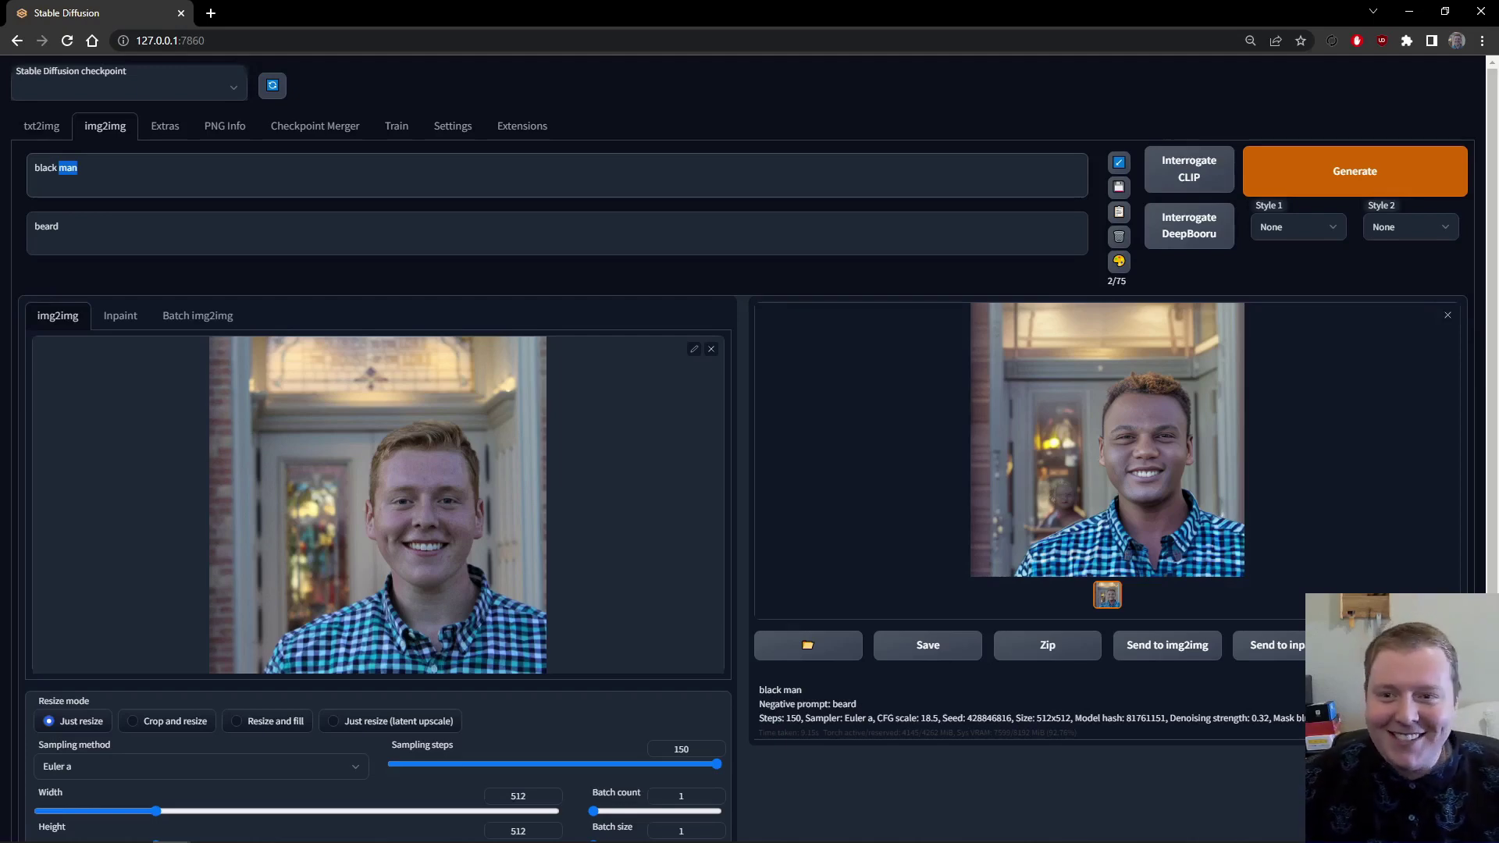
key("ctrl+a")
key("BackSpace")
type("woman")
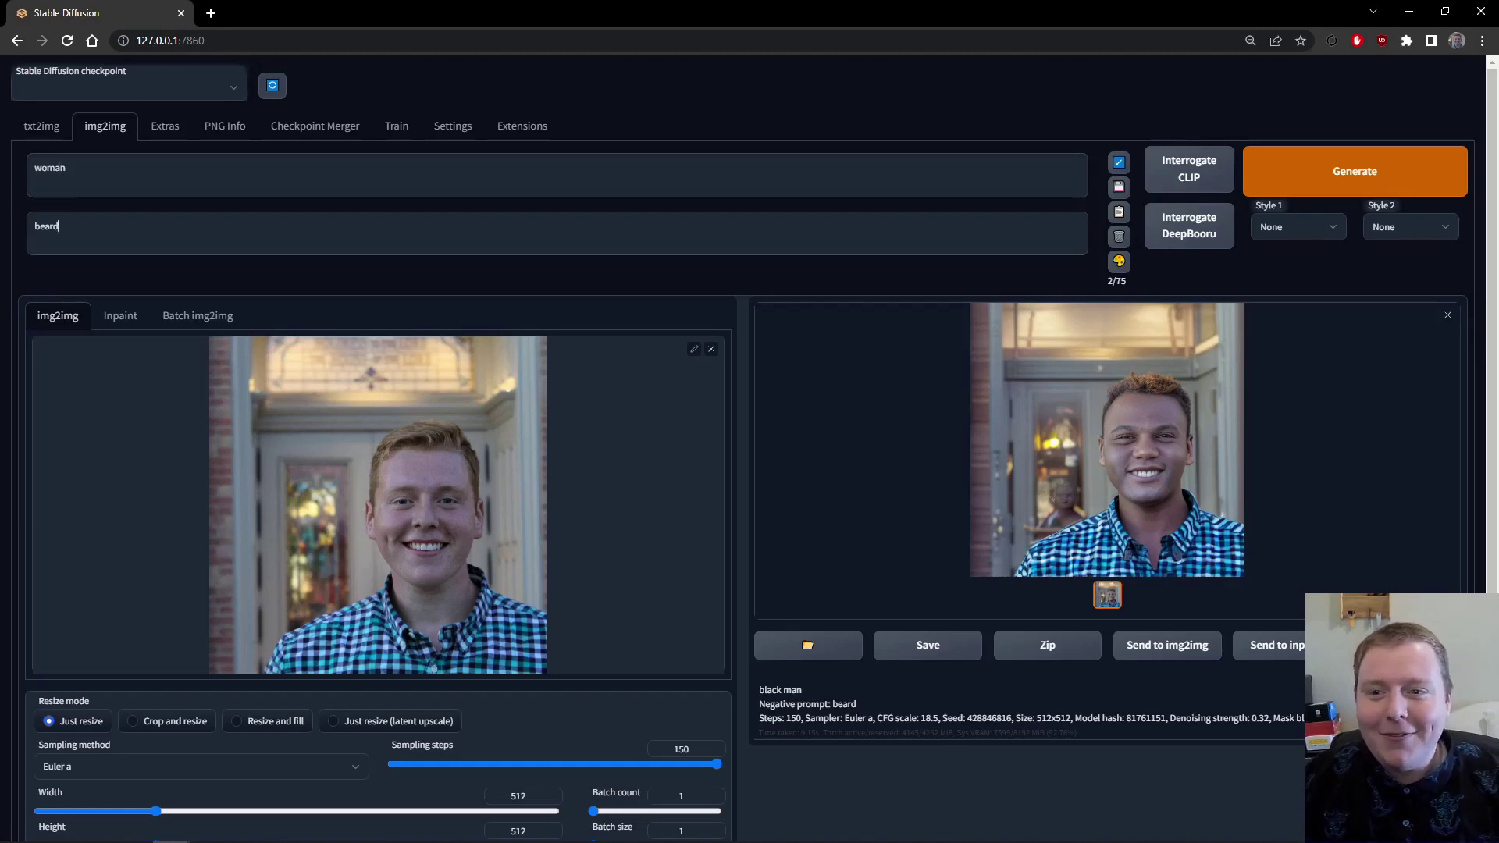
key("ctrl+a")
key("BackSpace")
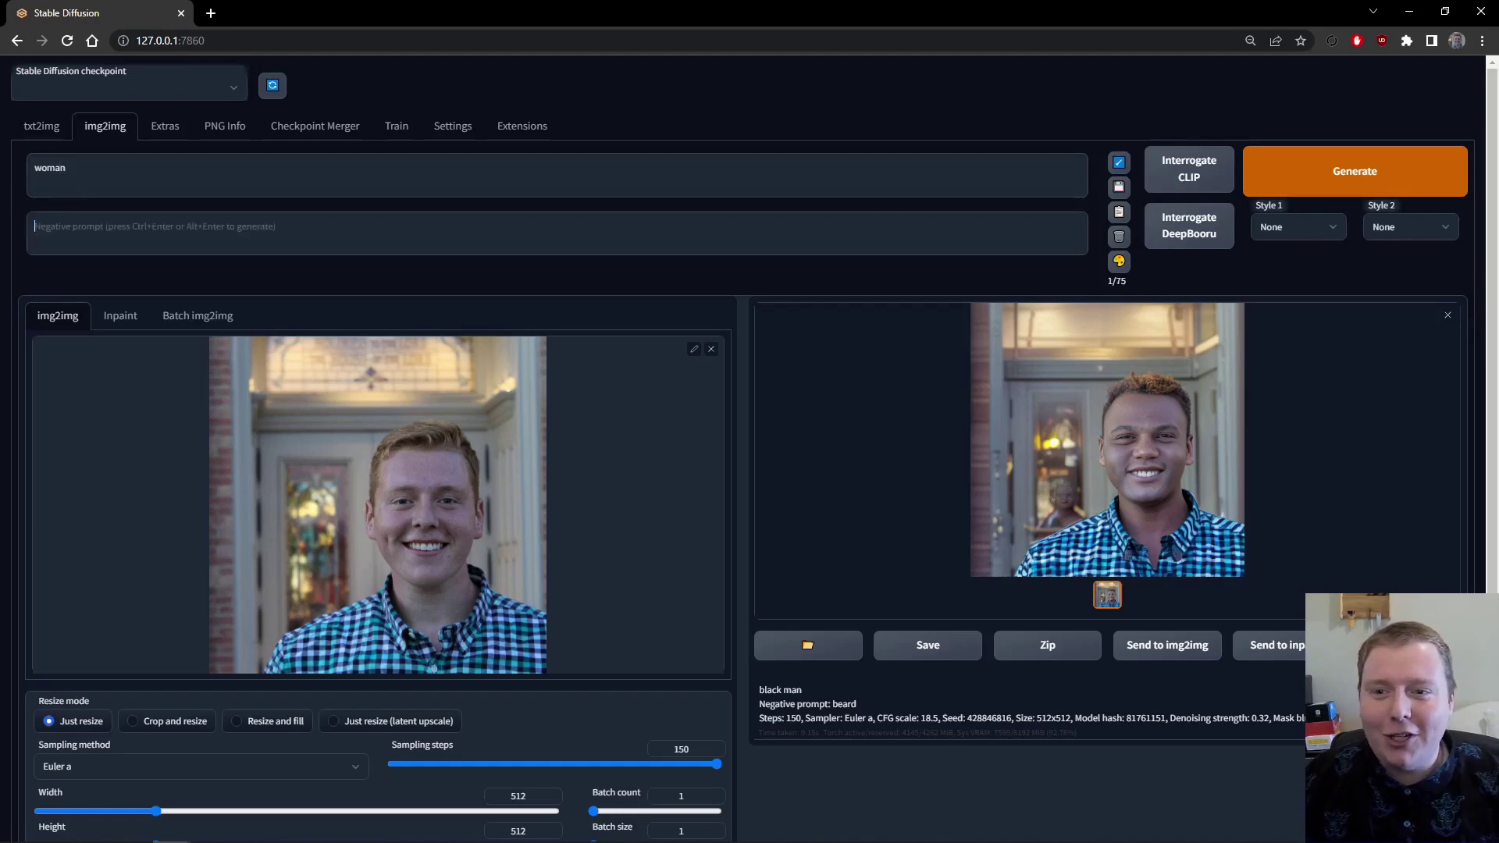
Step: Generate a 'woman' variation, then click into the now-empty Prompt box
left_click(1368, 174)
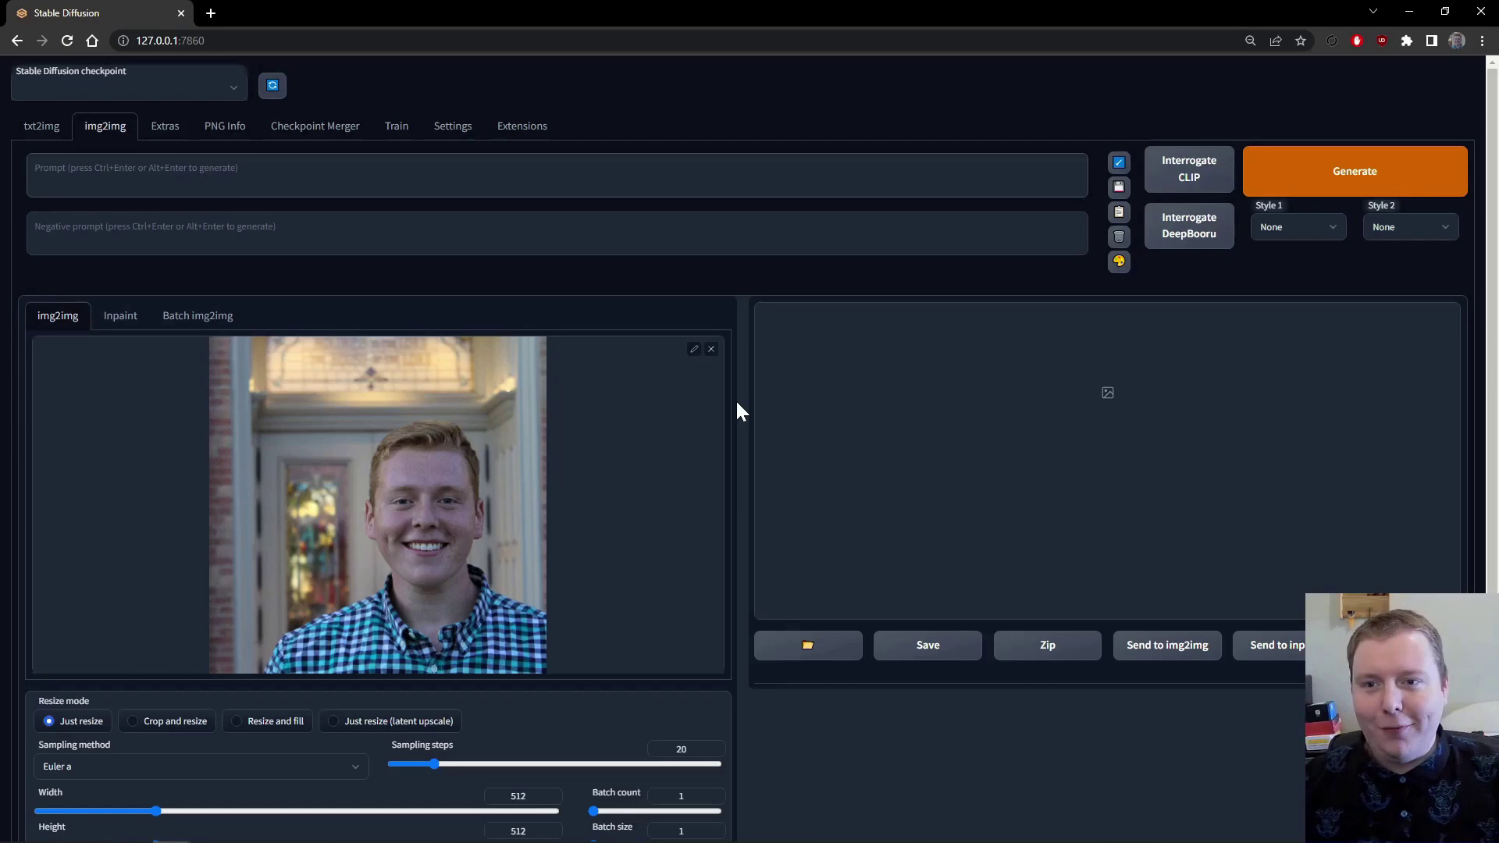
scroll(656, 559, "down", 2)
scroll(435, 434, "up", 2)
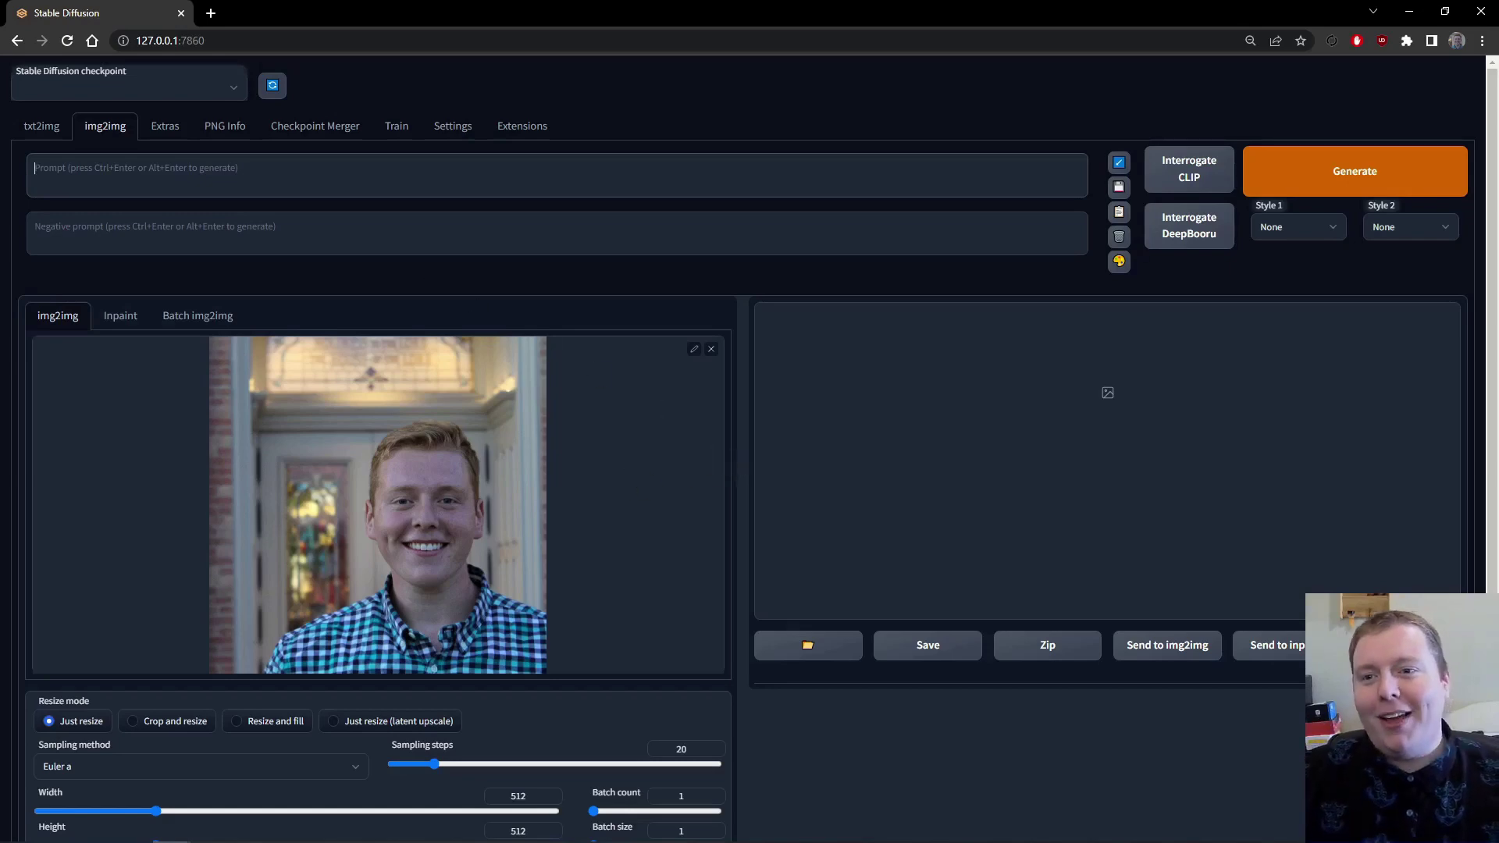
left_click(661, 161)
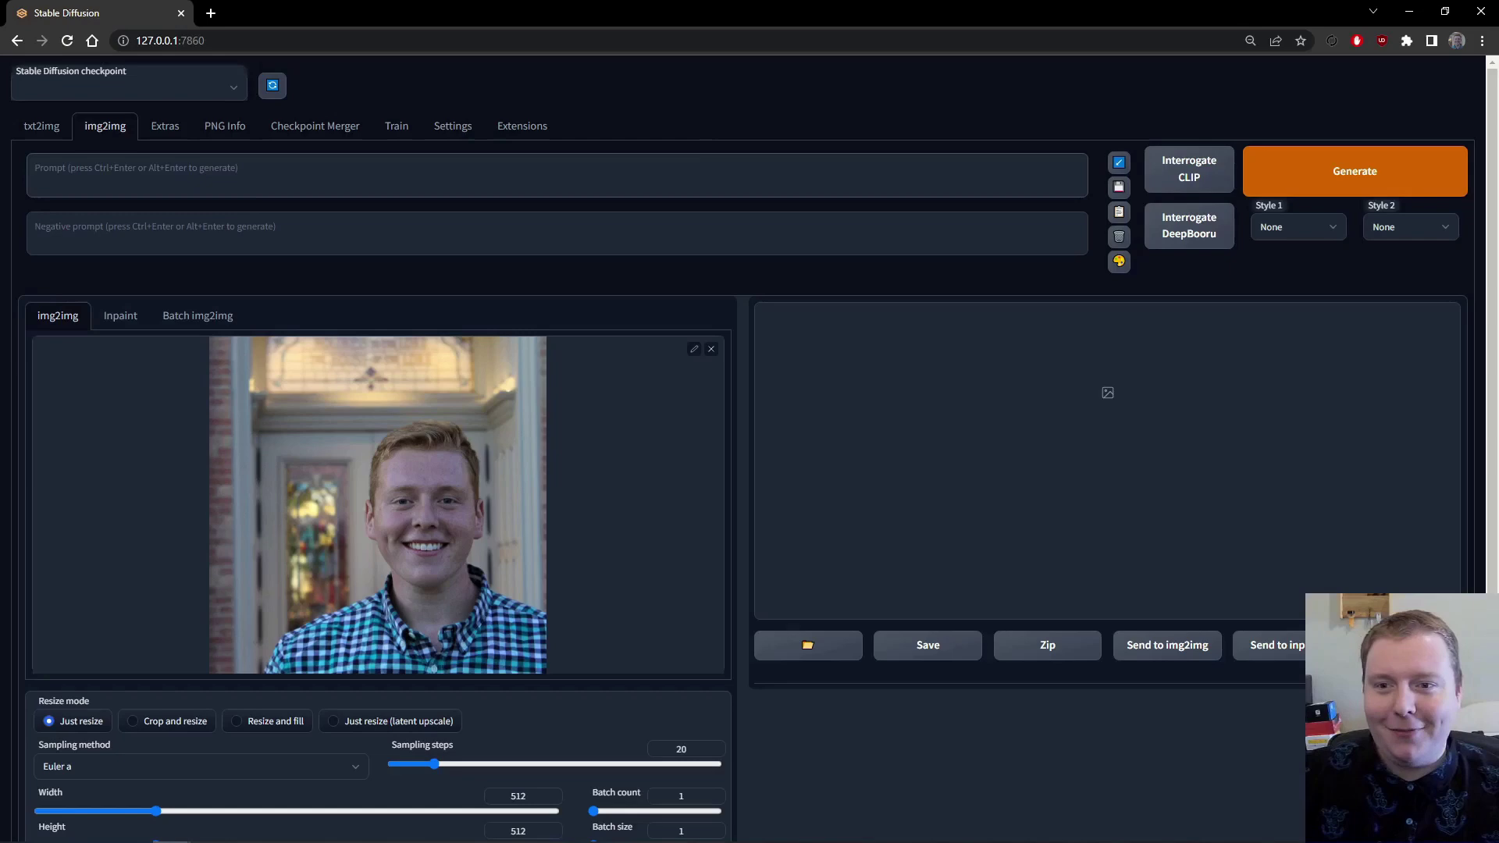
Step: In txt2img, generate a 'Strawberry' image at 10 sampling steps and enlarge it
left_click(35, 127)
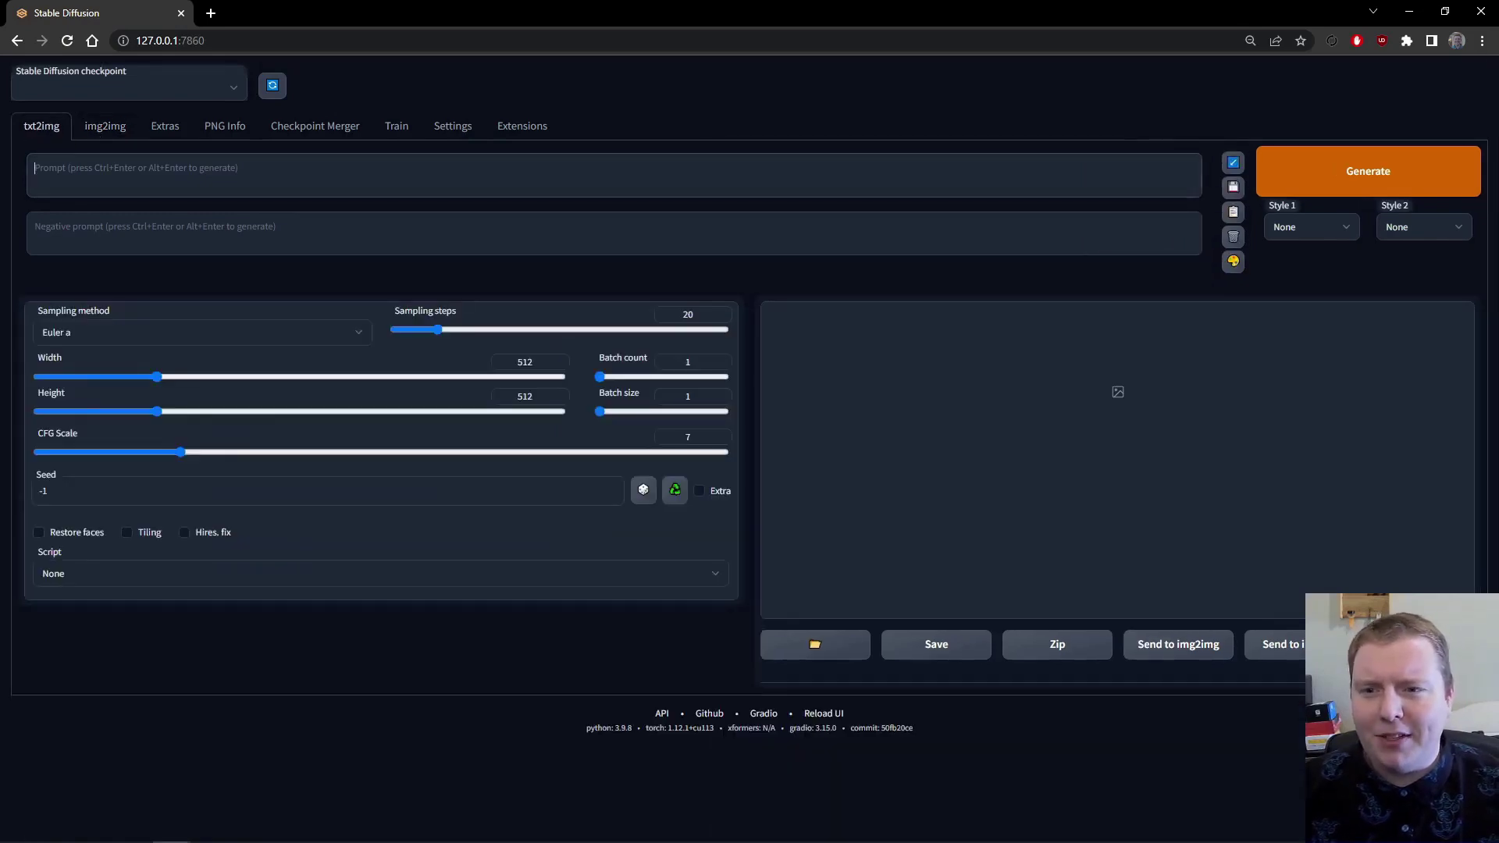
type("Strawberry")
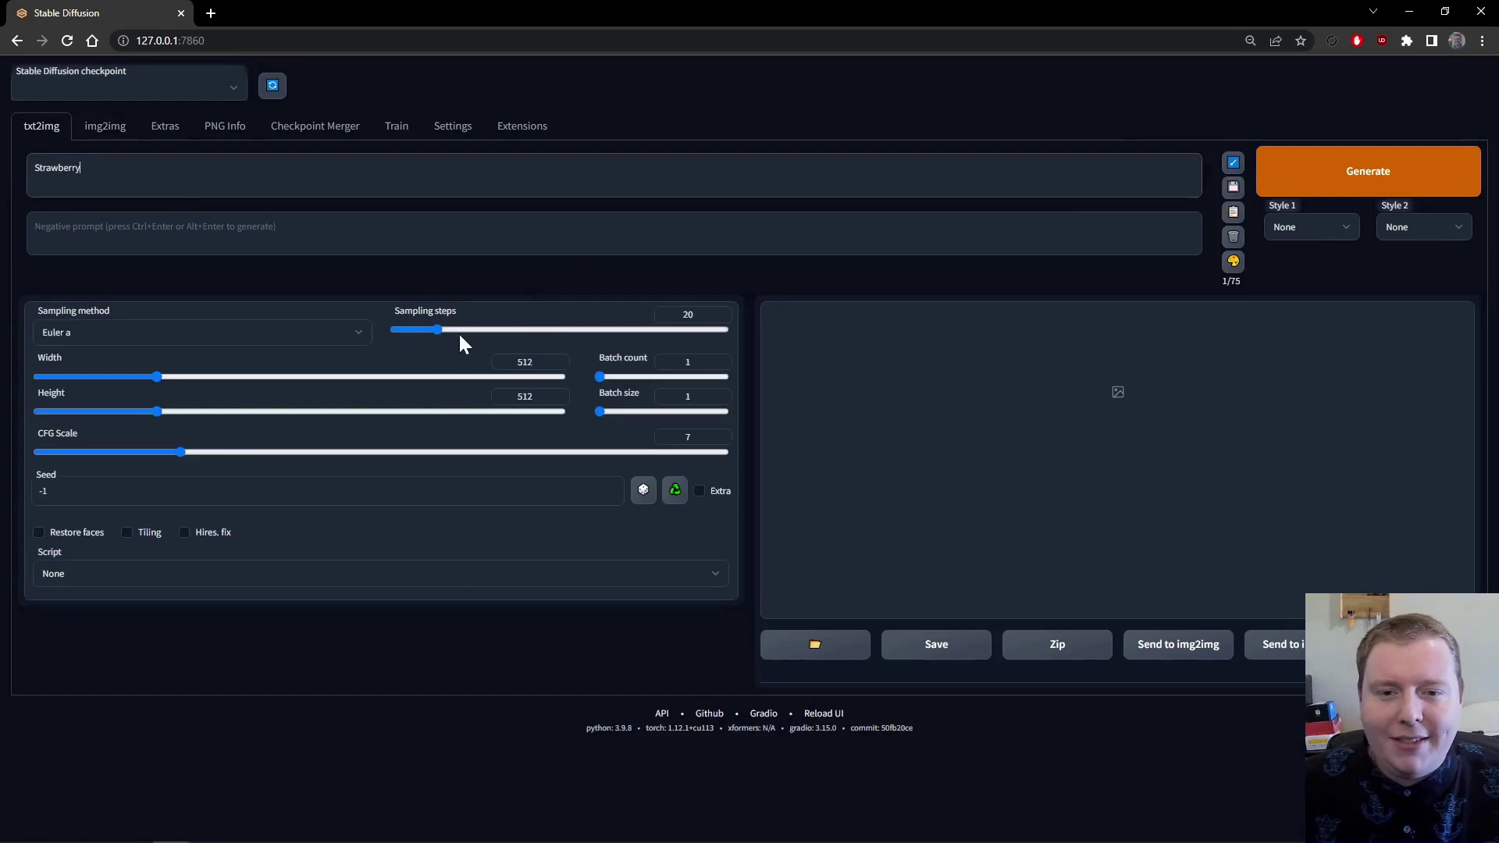
left_click_drag(459, 336, 424, 332)
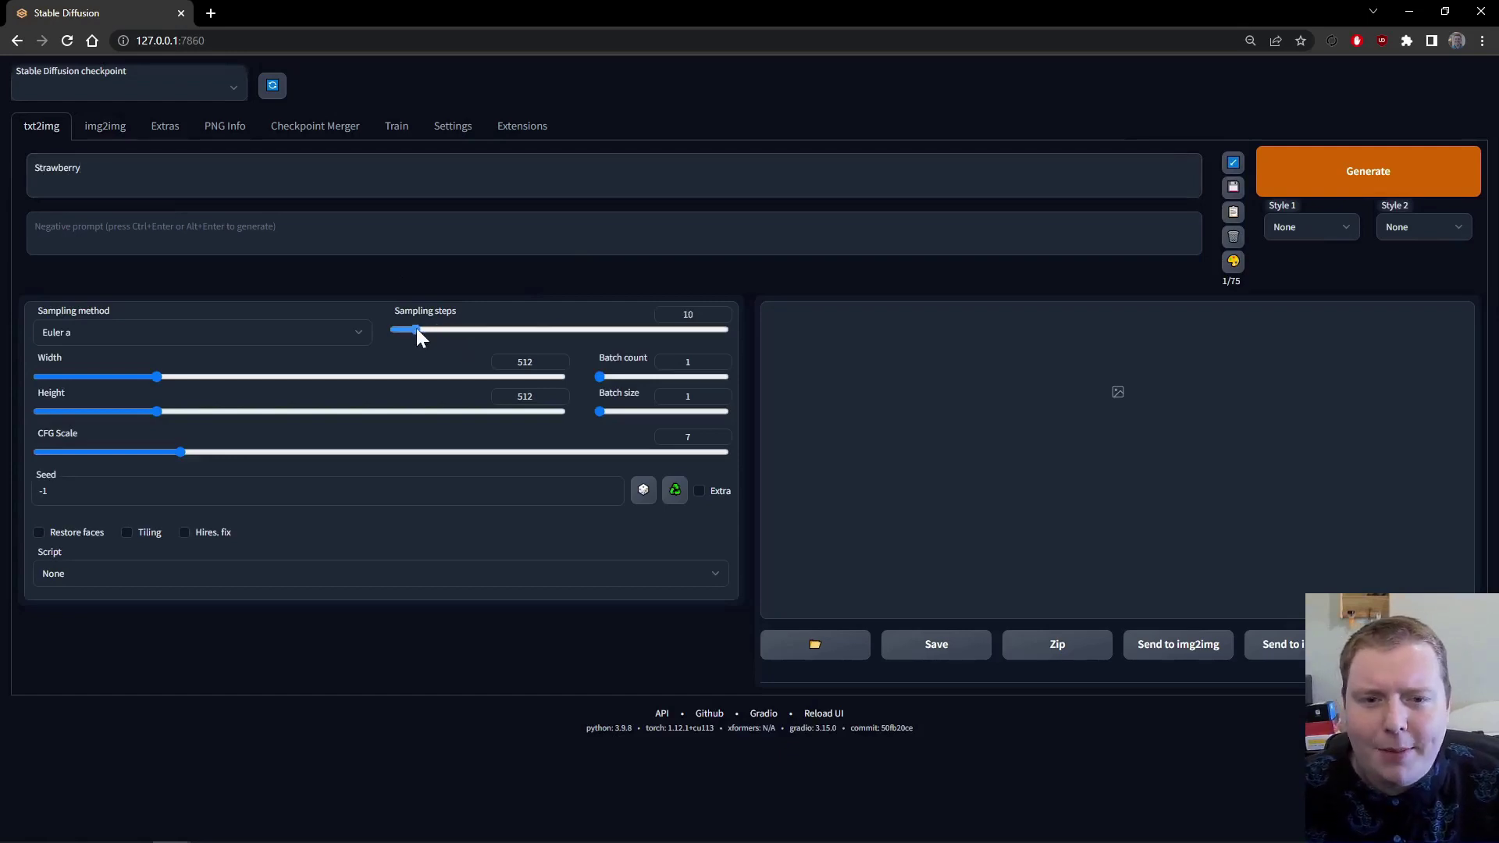
left_click(1348, 191)
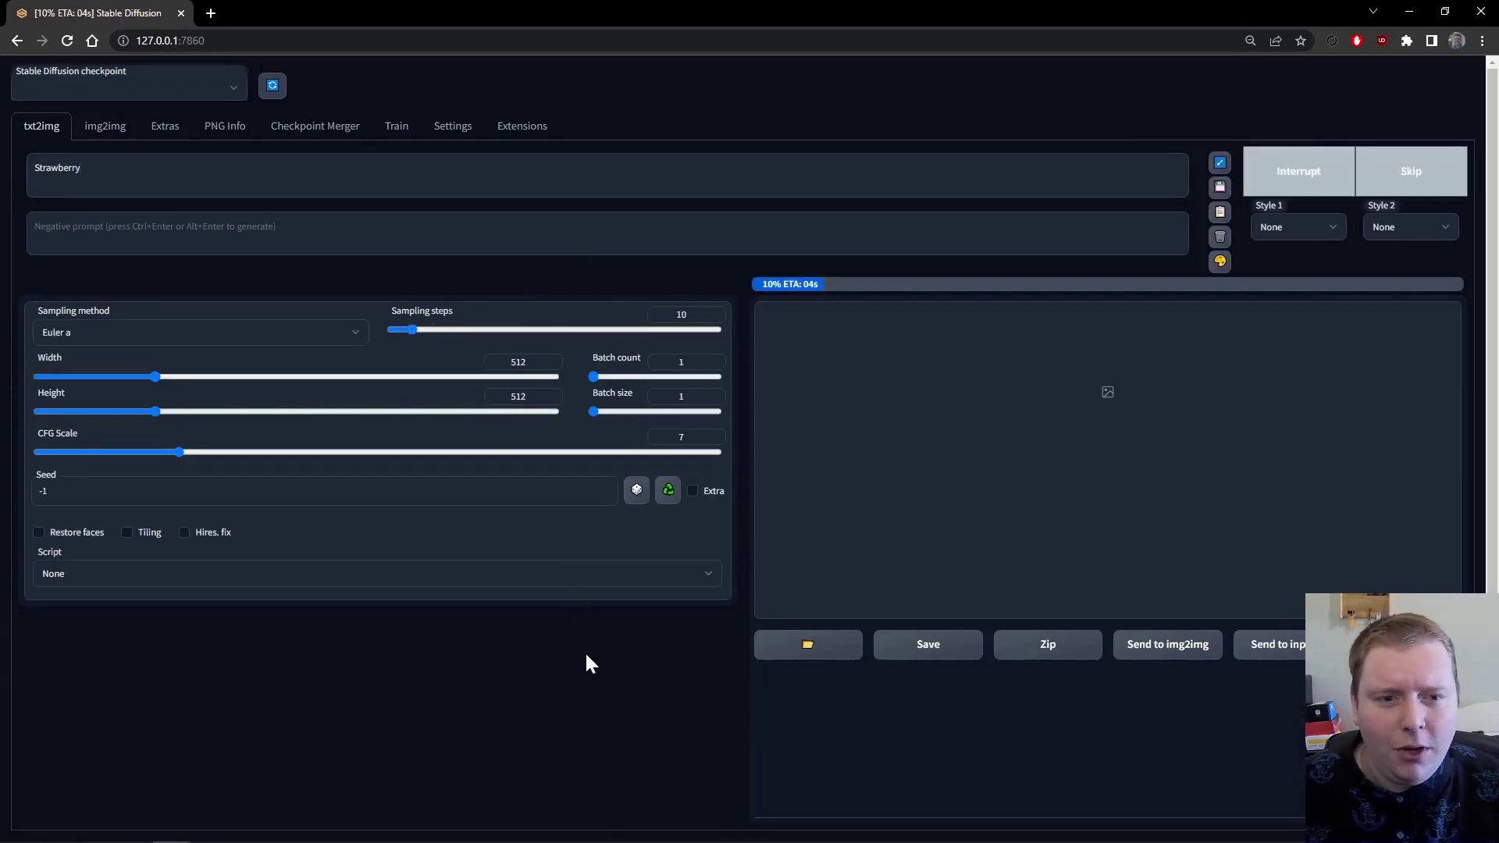
left_click(851, 444)
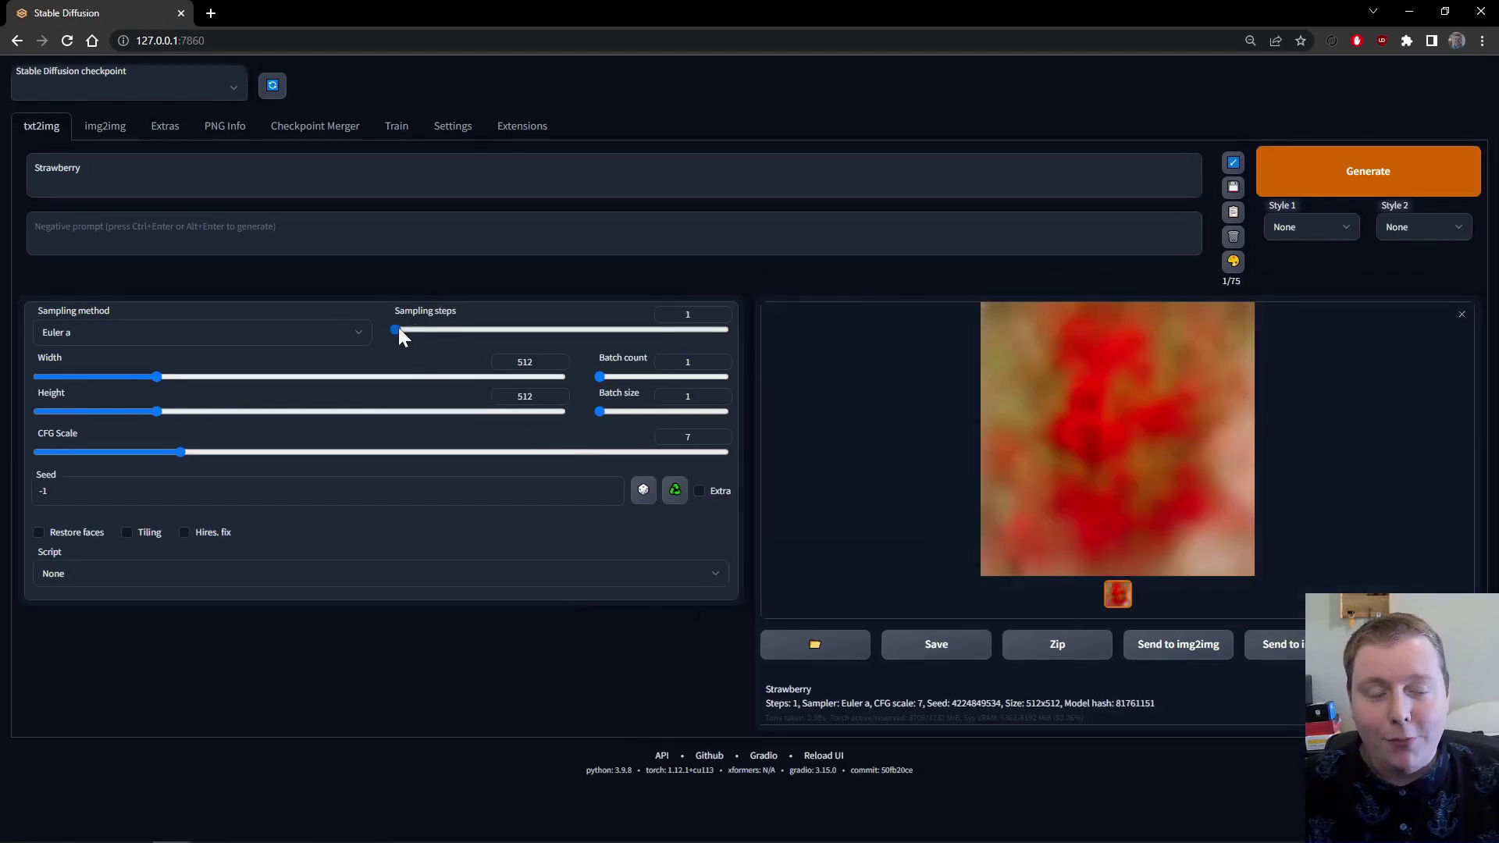
Step: Generate two strawberries at 1 sampling step, then one at the maximum 150 steps
left_click(1335, 191)
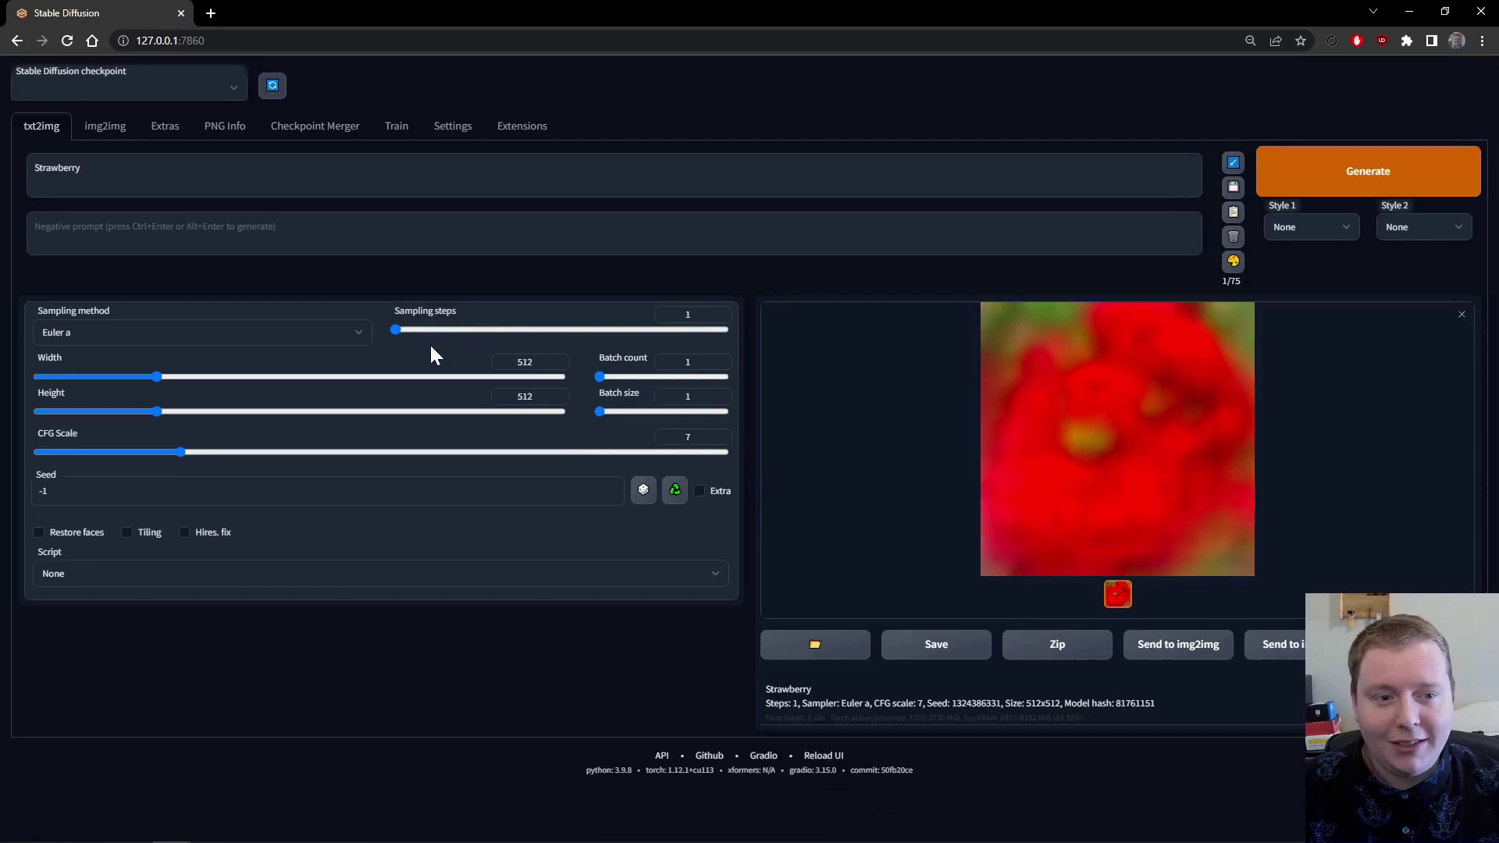
left_click(1359, 170)
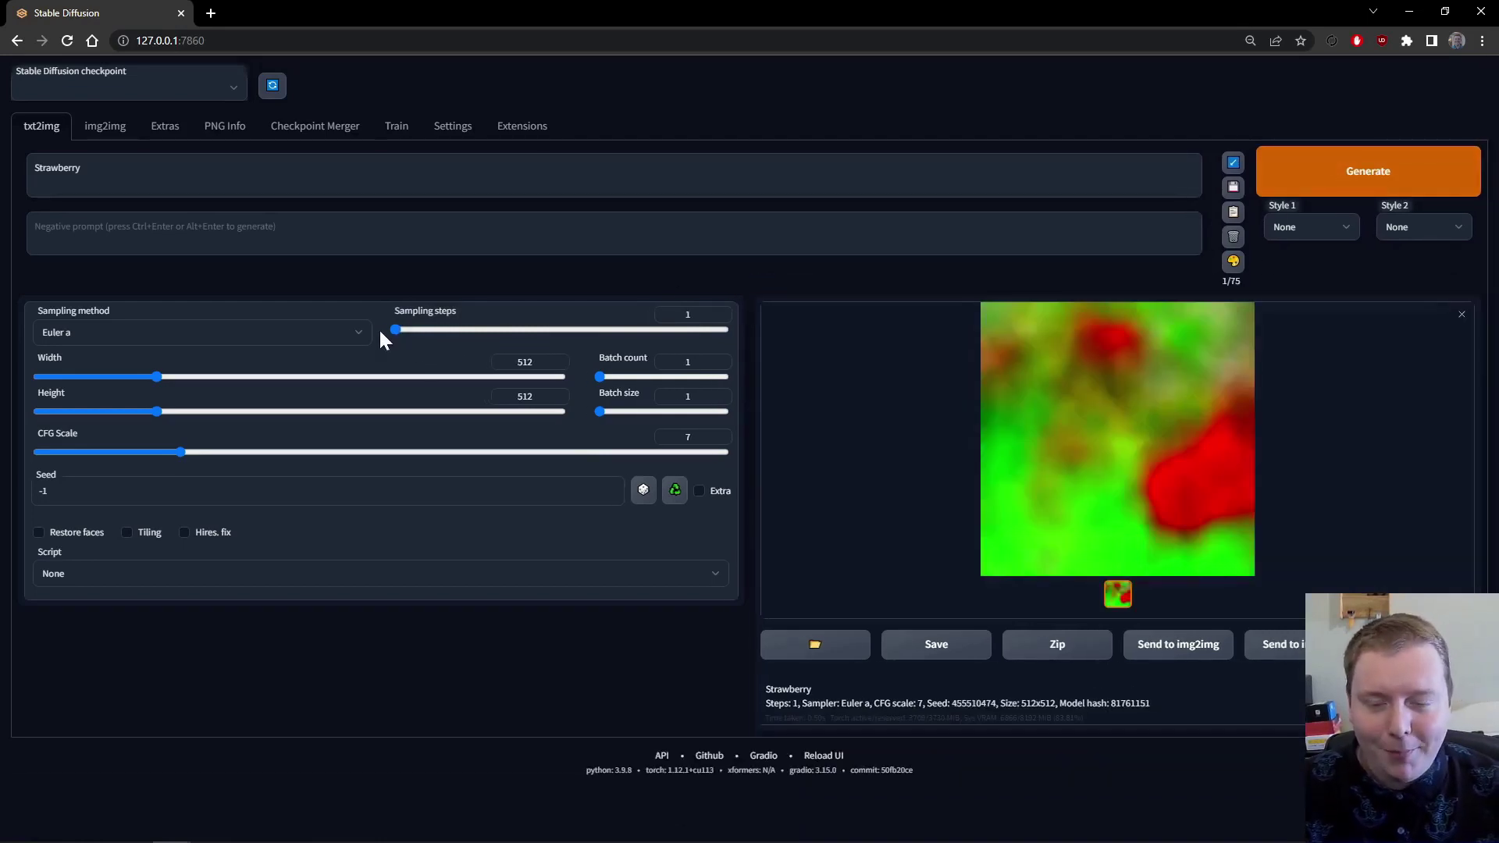
left_click_drag(405, 323, 959, 300)
left_click(1367, 171)
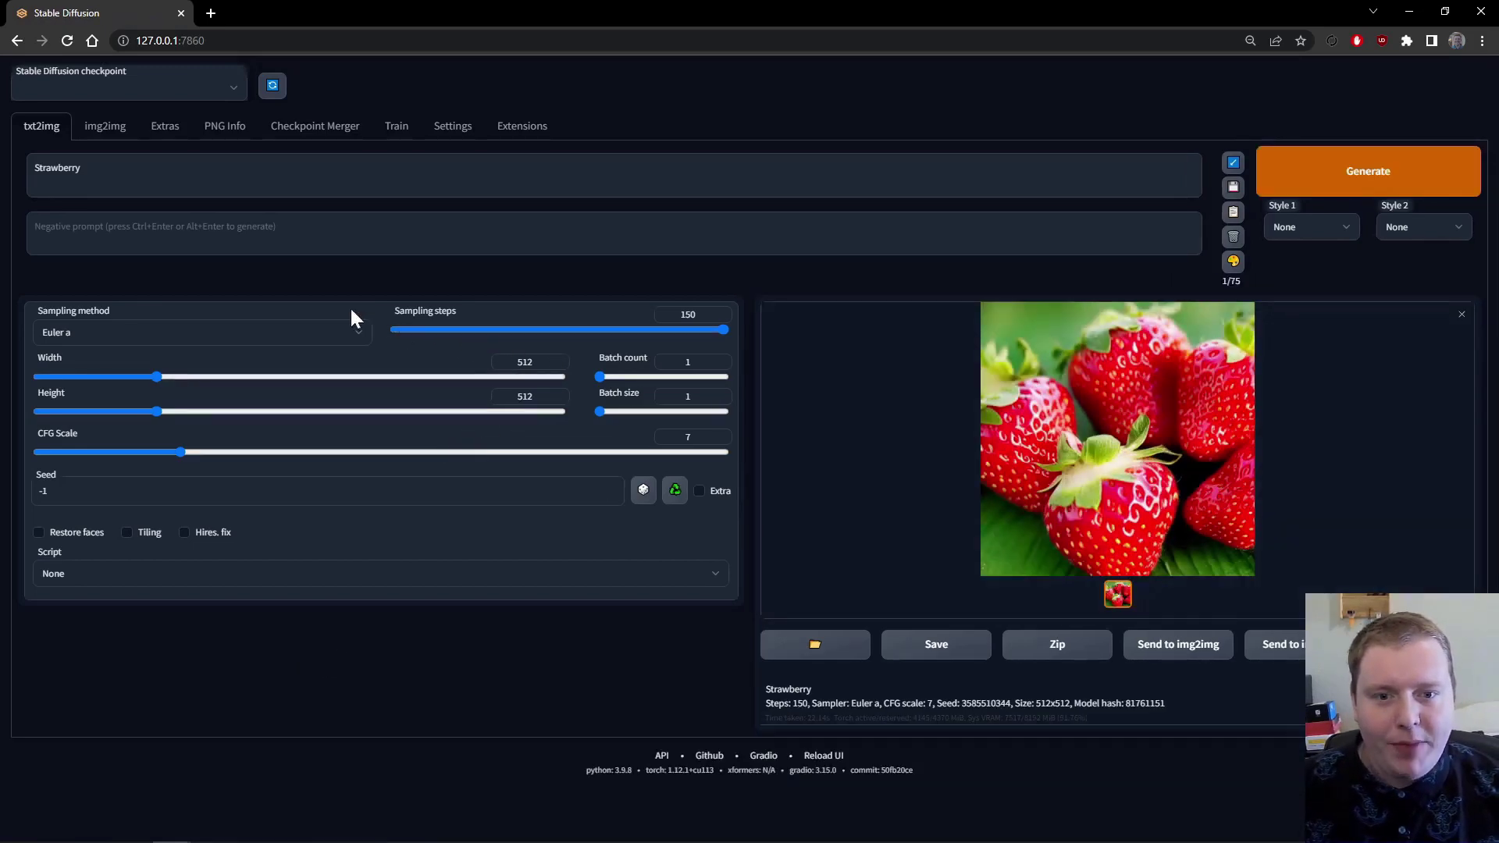
Step: In img2img, generate with 50 sampling steps, prompt 'black person' and denoising strength 0.14
left_click(113, 129)
scroll(562, 609, "down", 2)
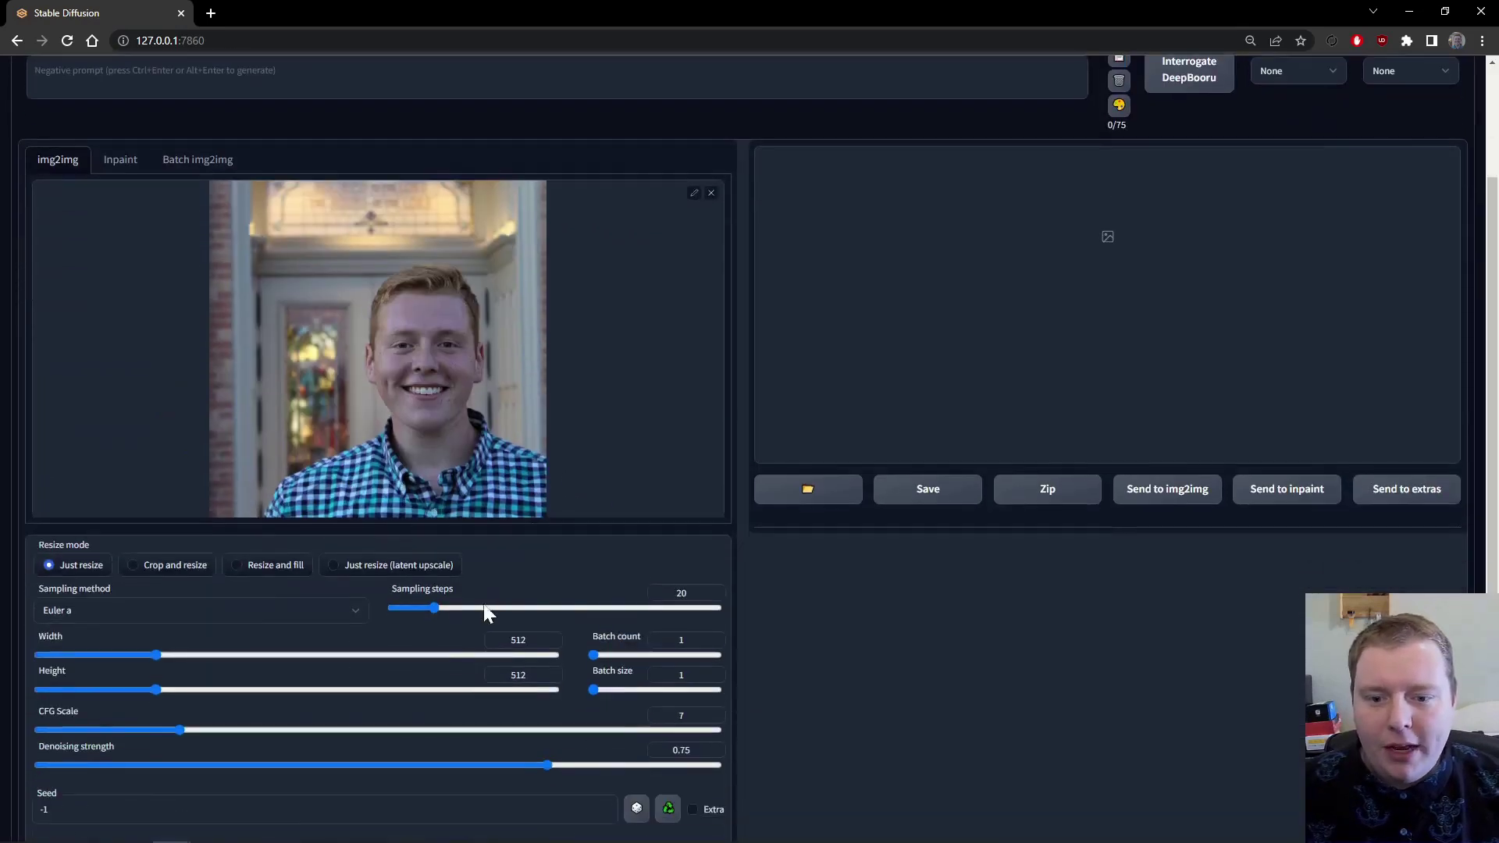
left_click(430, 608)
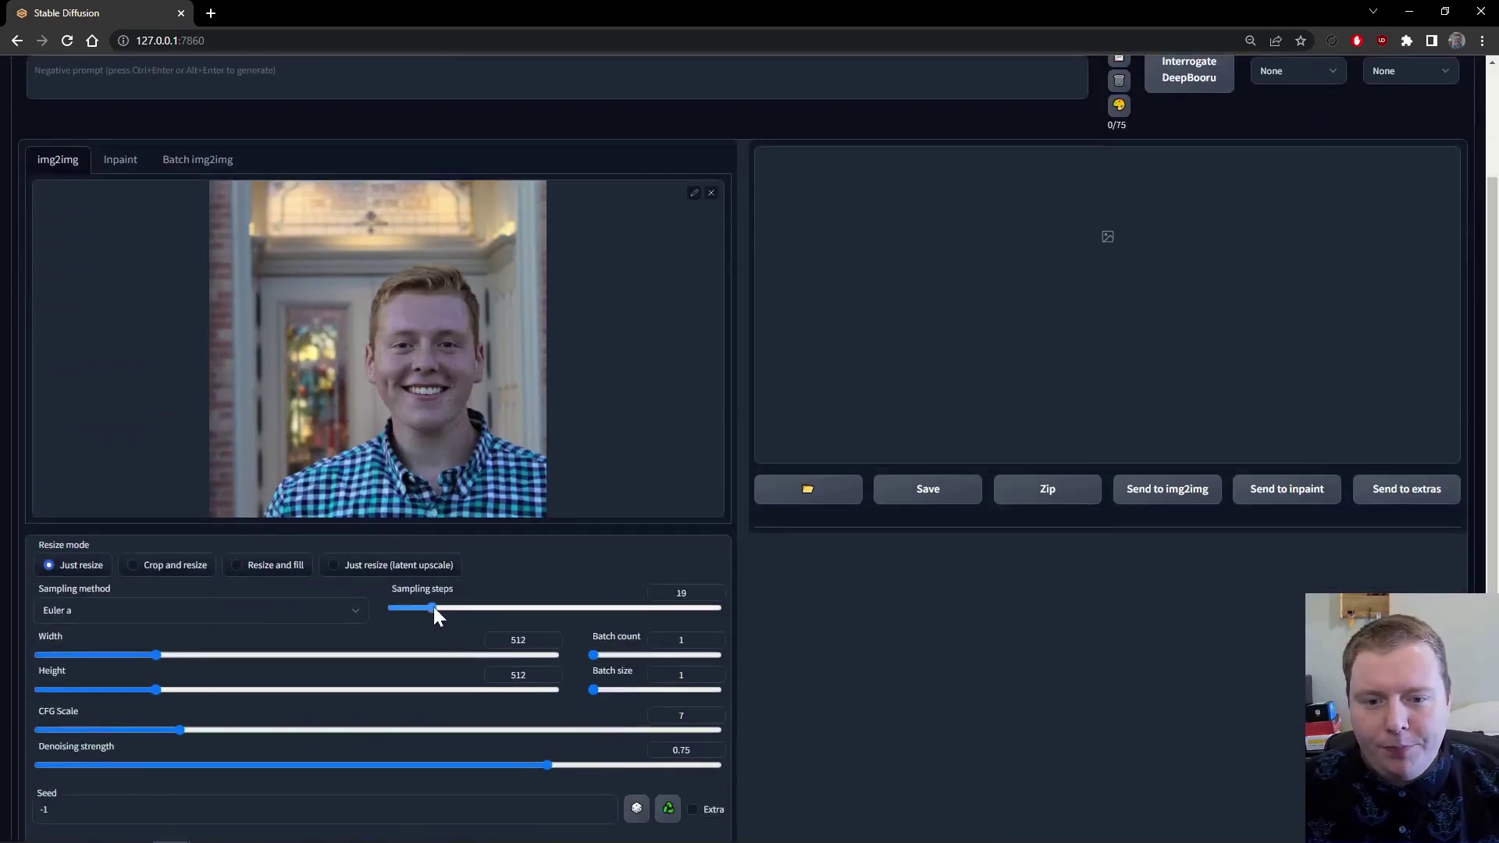
left_click(499, 608)
scroll(391, 525, "up", 2)
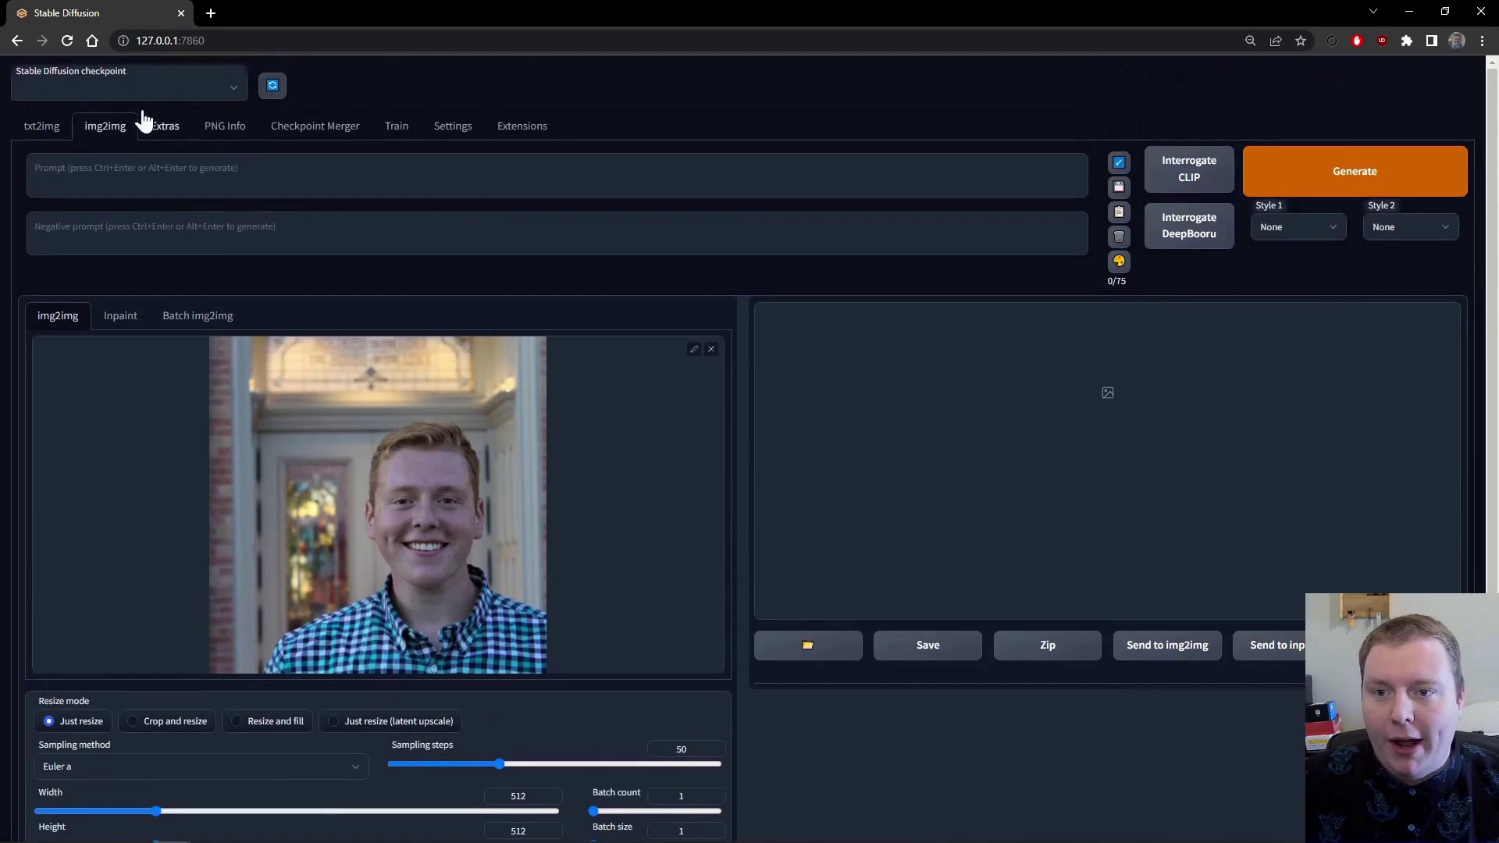
type("black person")
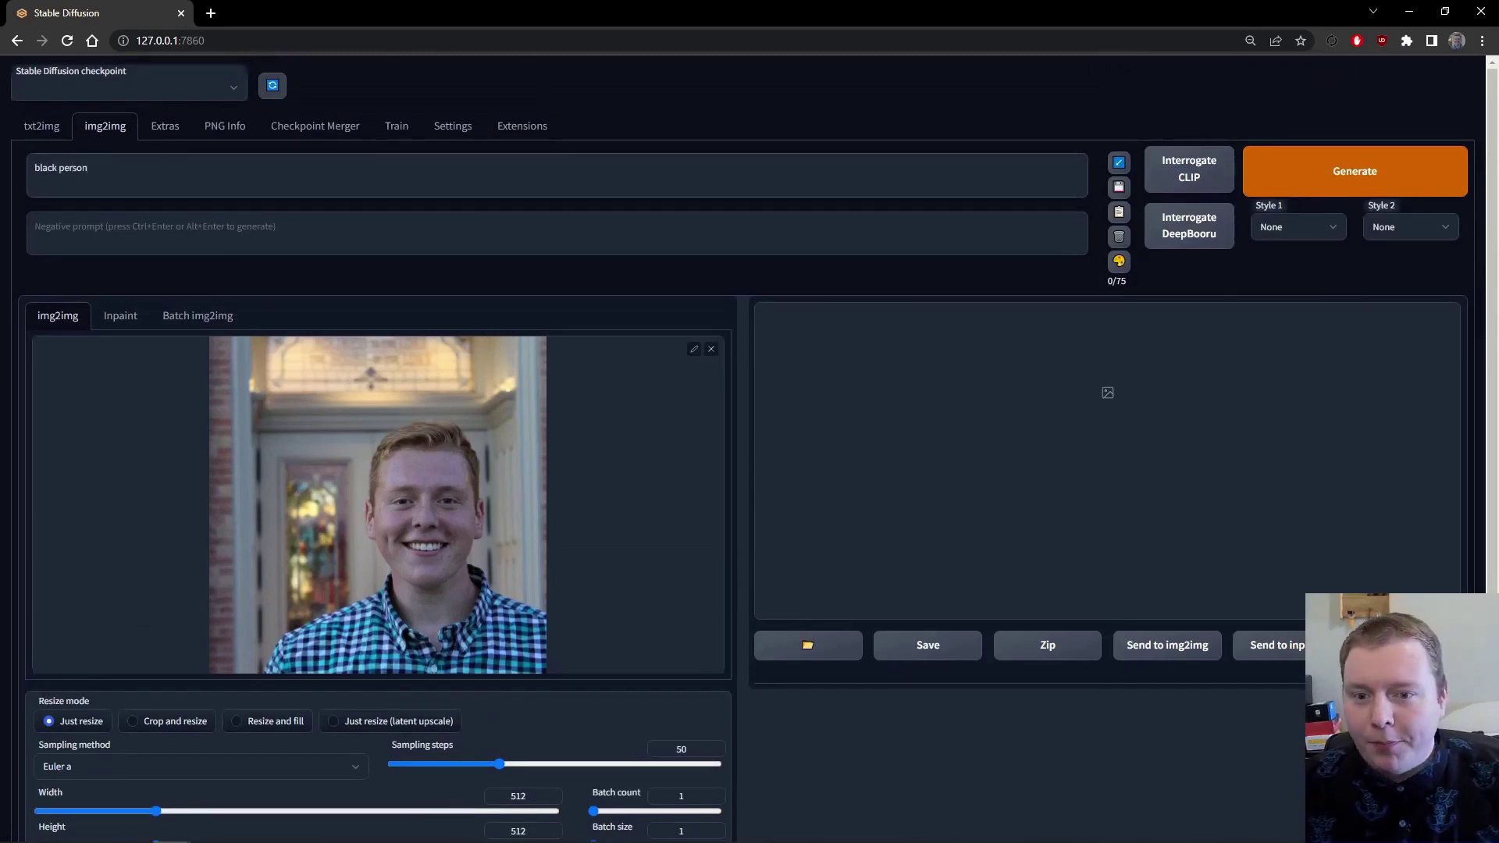
scroll(184, 472, "down", 4)
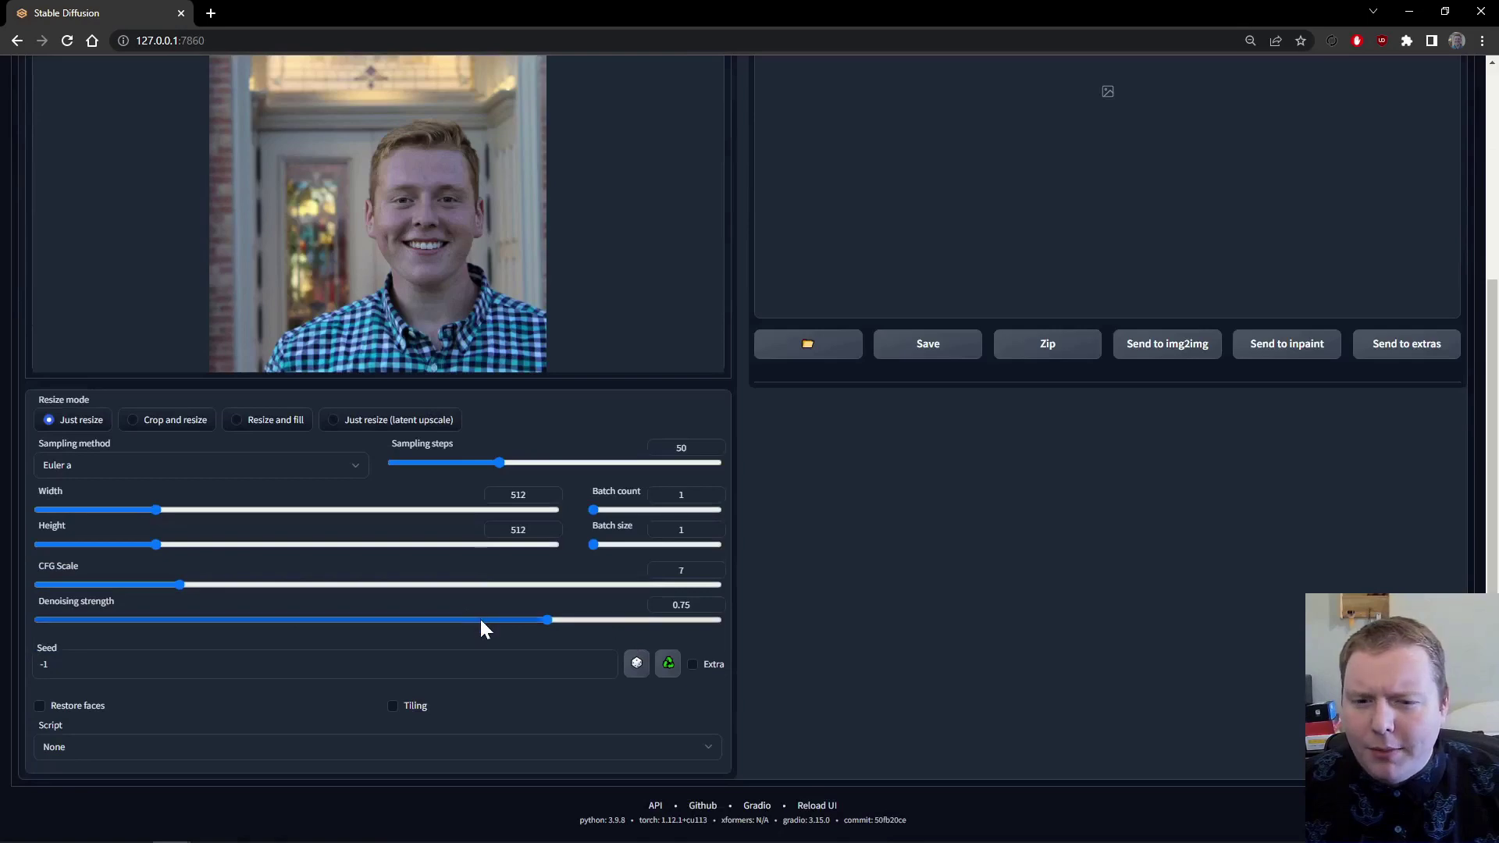
left_click_drag(480, 618, 128, 620)
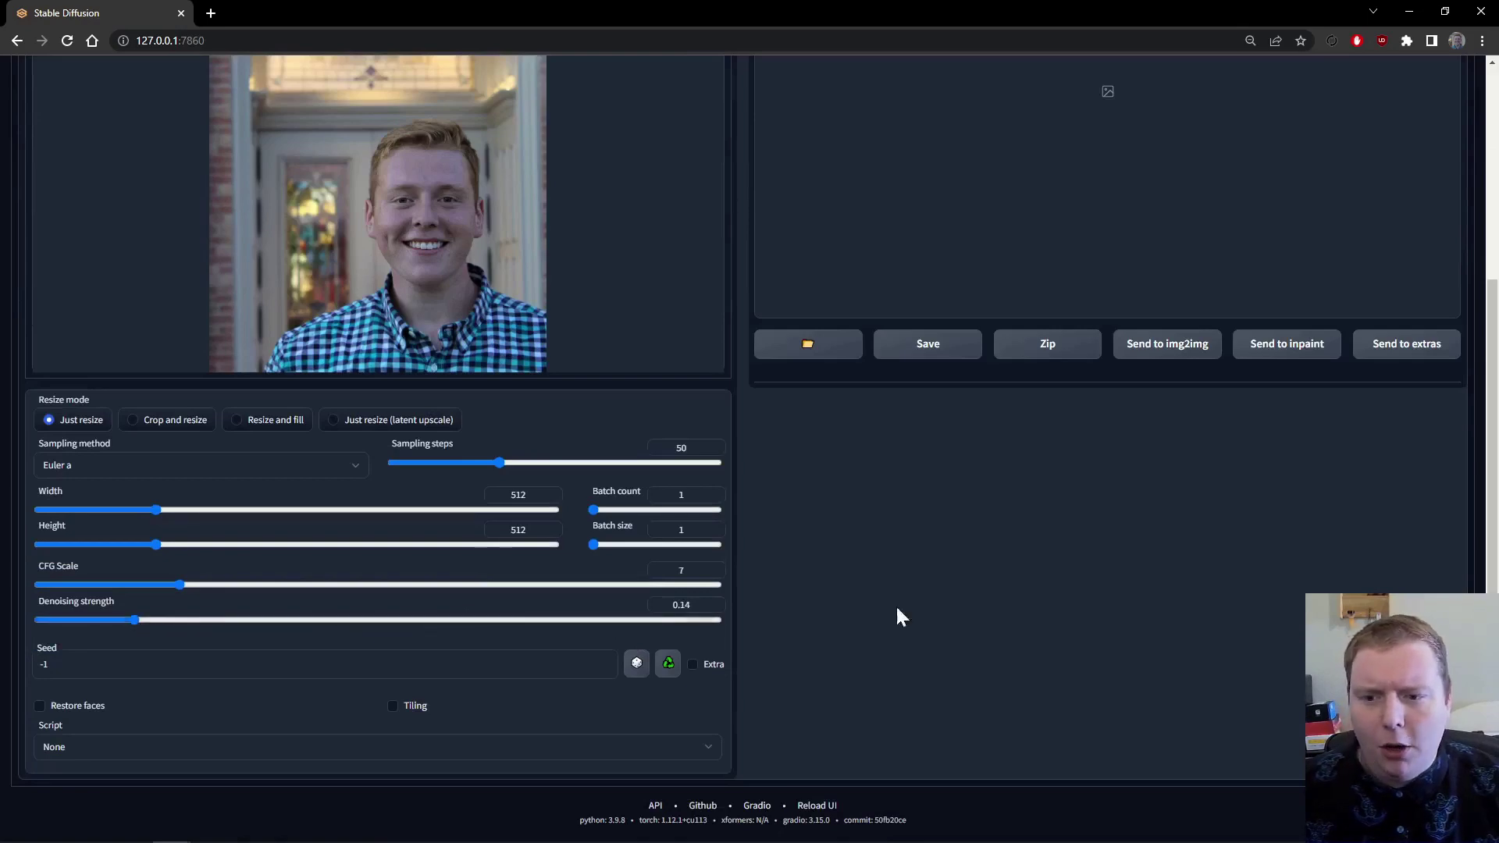
scroll(897, 612, "up", 4)
left_click(1358, 171)
Step: Enlarge the result to compare with the original, then raise denoising strength to 0.21
scroll(663, 453, "down", 2)
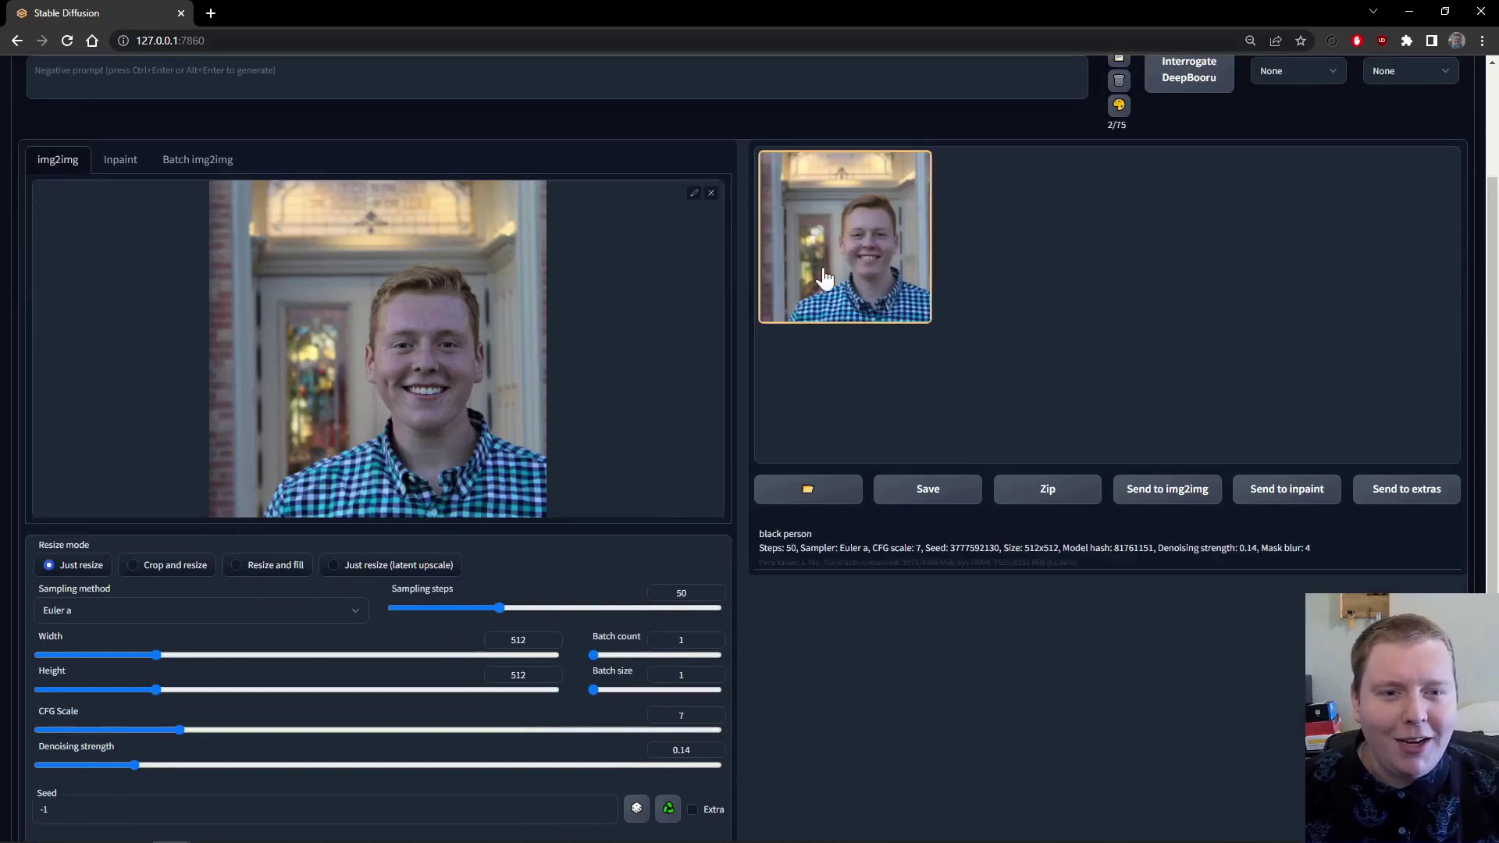
left_click(823, 273)
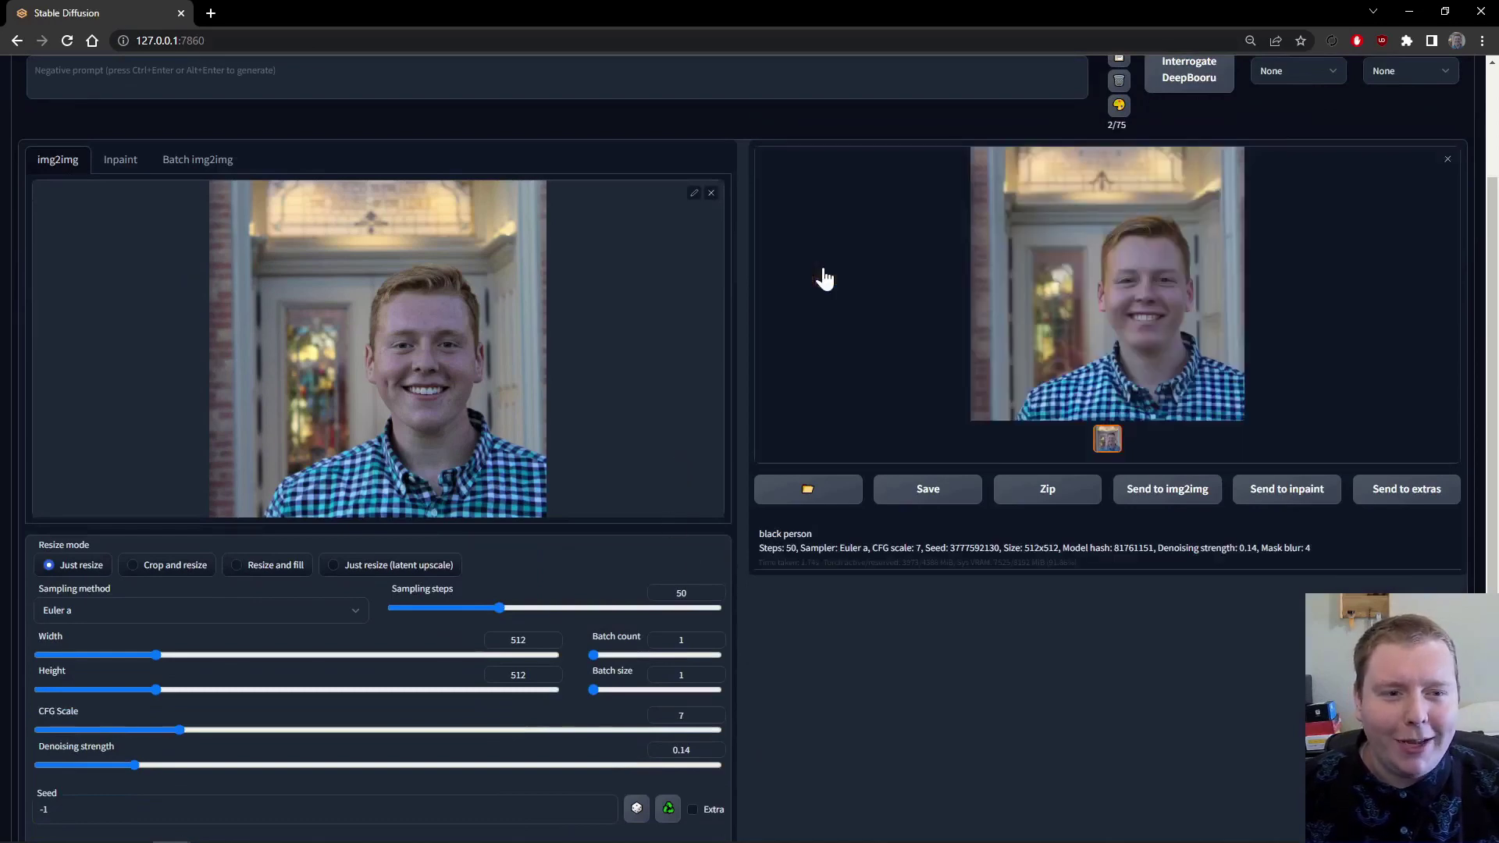
left_click(1449, 162)
scroll(209, 687, "down", 1)
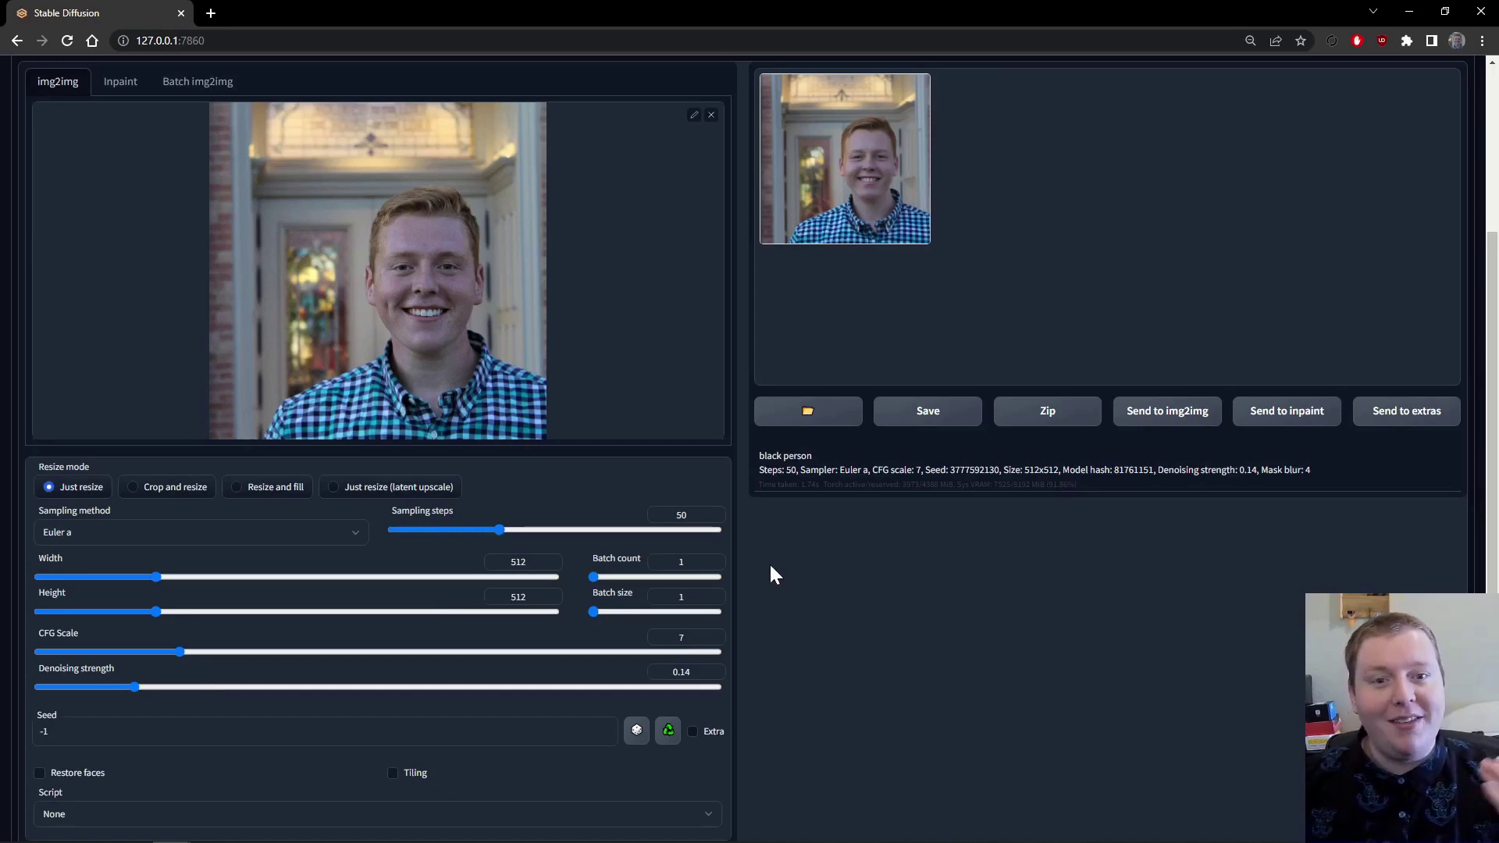
left_click(182, 684)
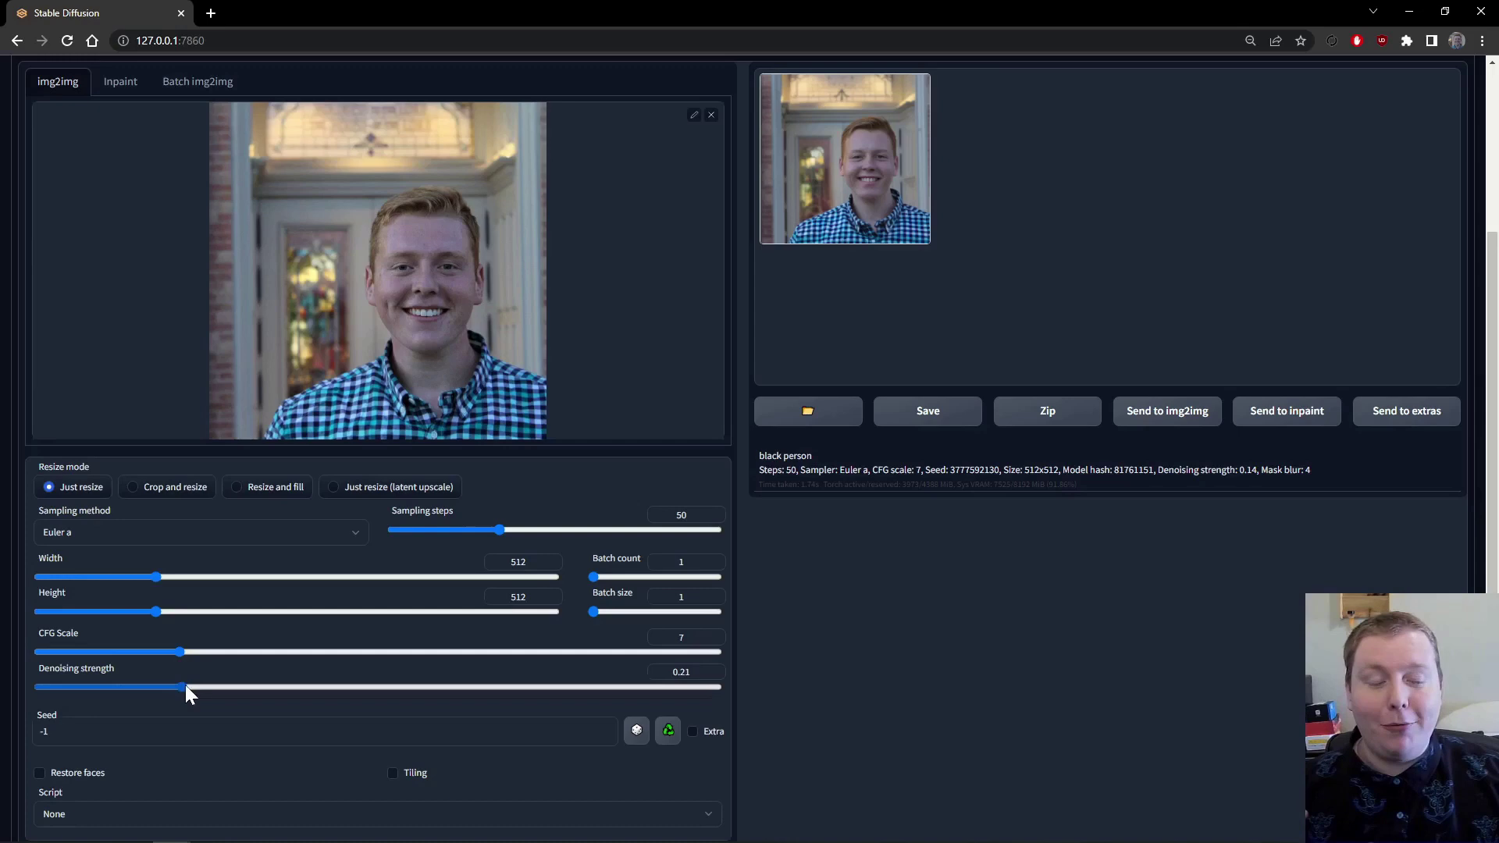
Step: Generate the portrait at the maximum denoising strength of 1
left_click_drag(185, 685, 788, 691)
scroll(789, 695, "up", 3)
left_click(1331, 194)
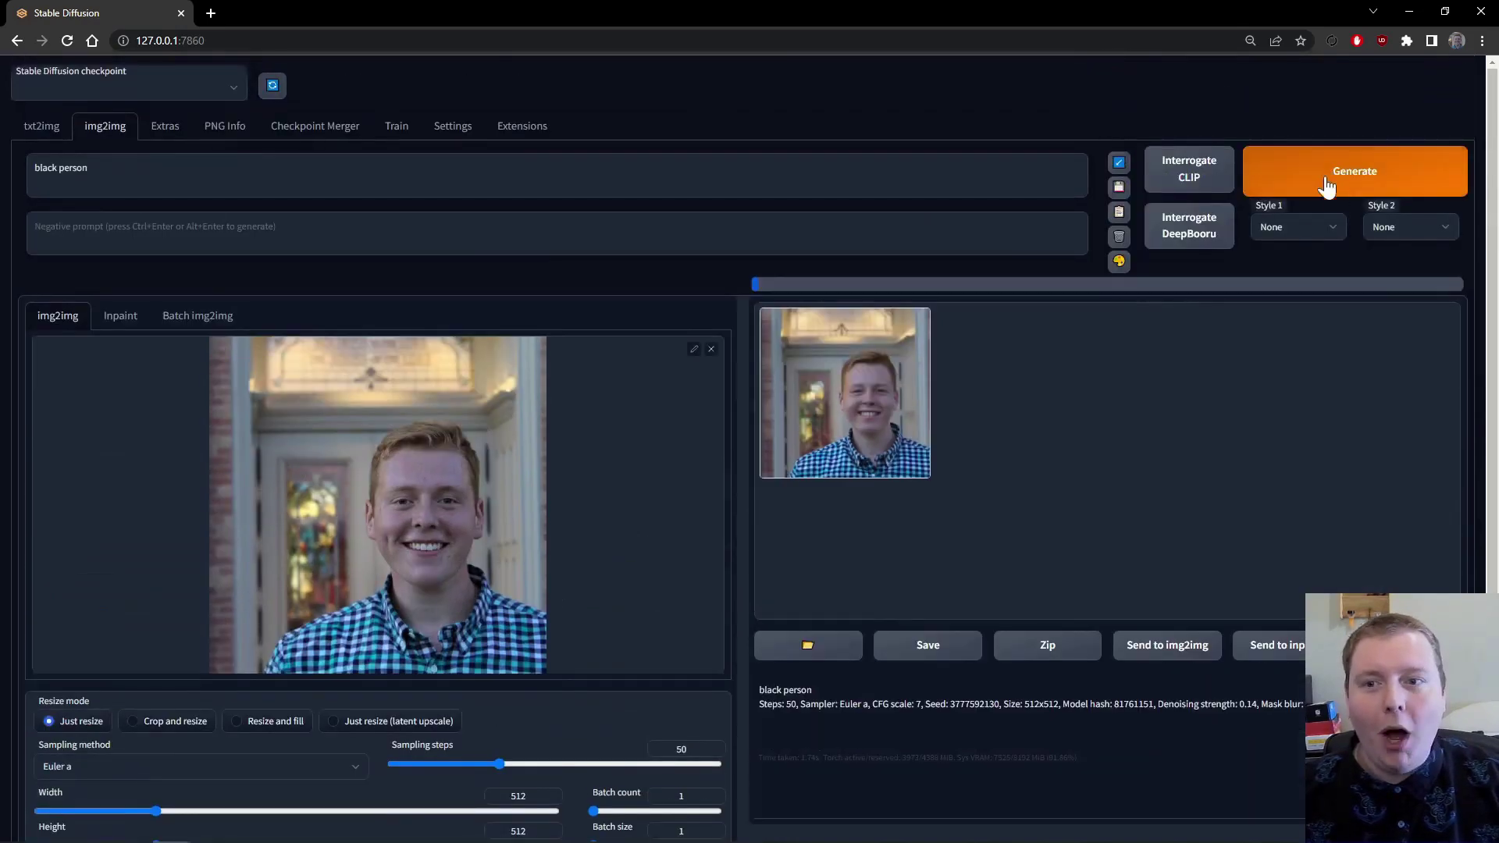
scroll(1068, 523, "down", 1)
scroll(1070, 523, "down", 1)
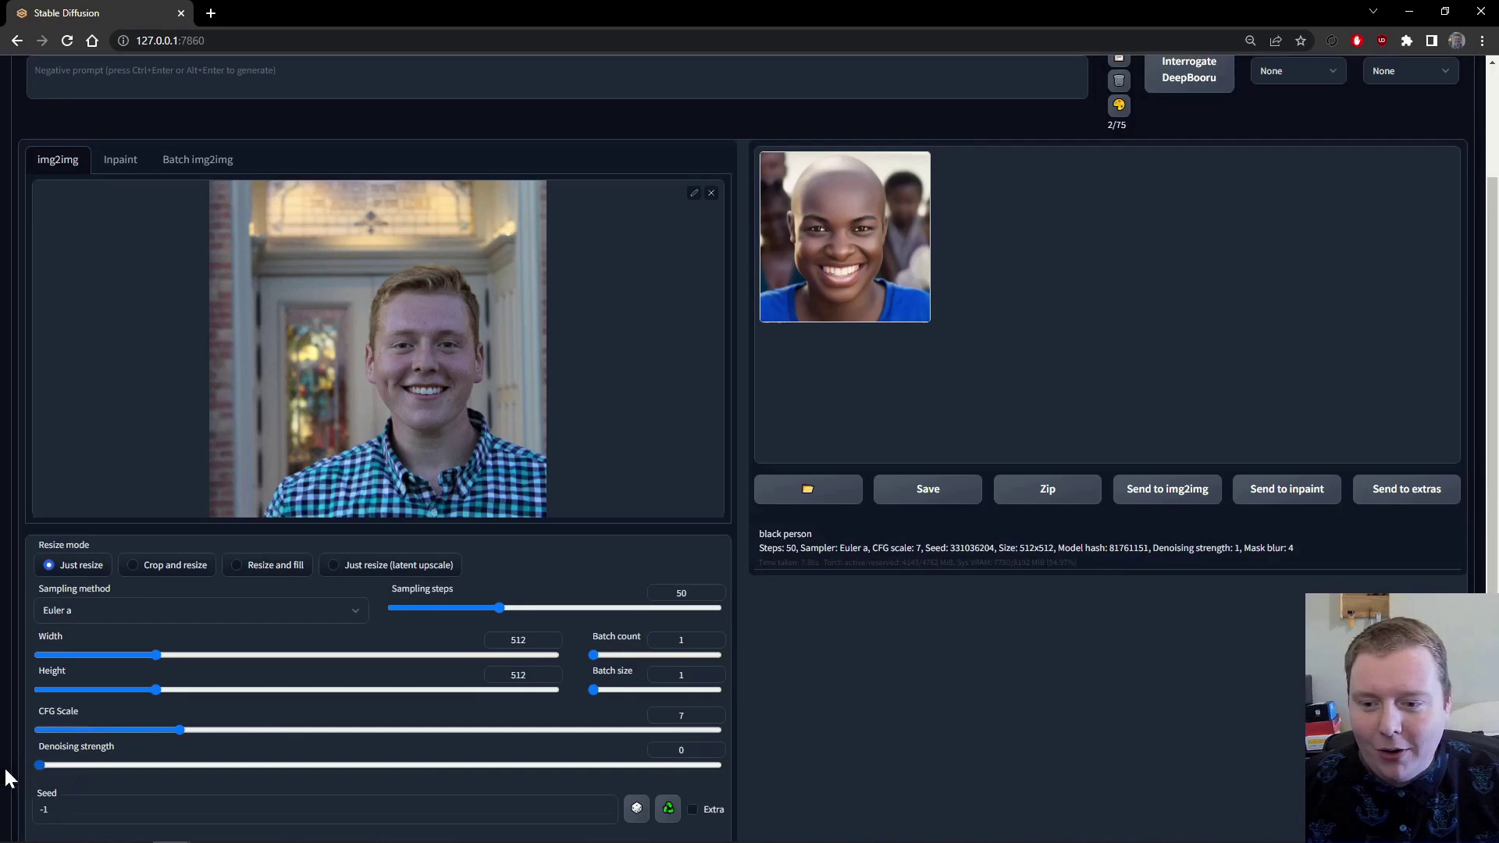
Step: Generate at denoising 0, enlarge the unchanged result, then raise denoising to 0.18
scroll(1369, 420, "up", 2)
left_click(1338, 195)
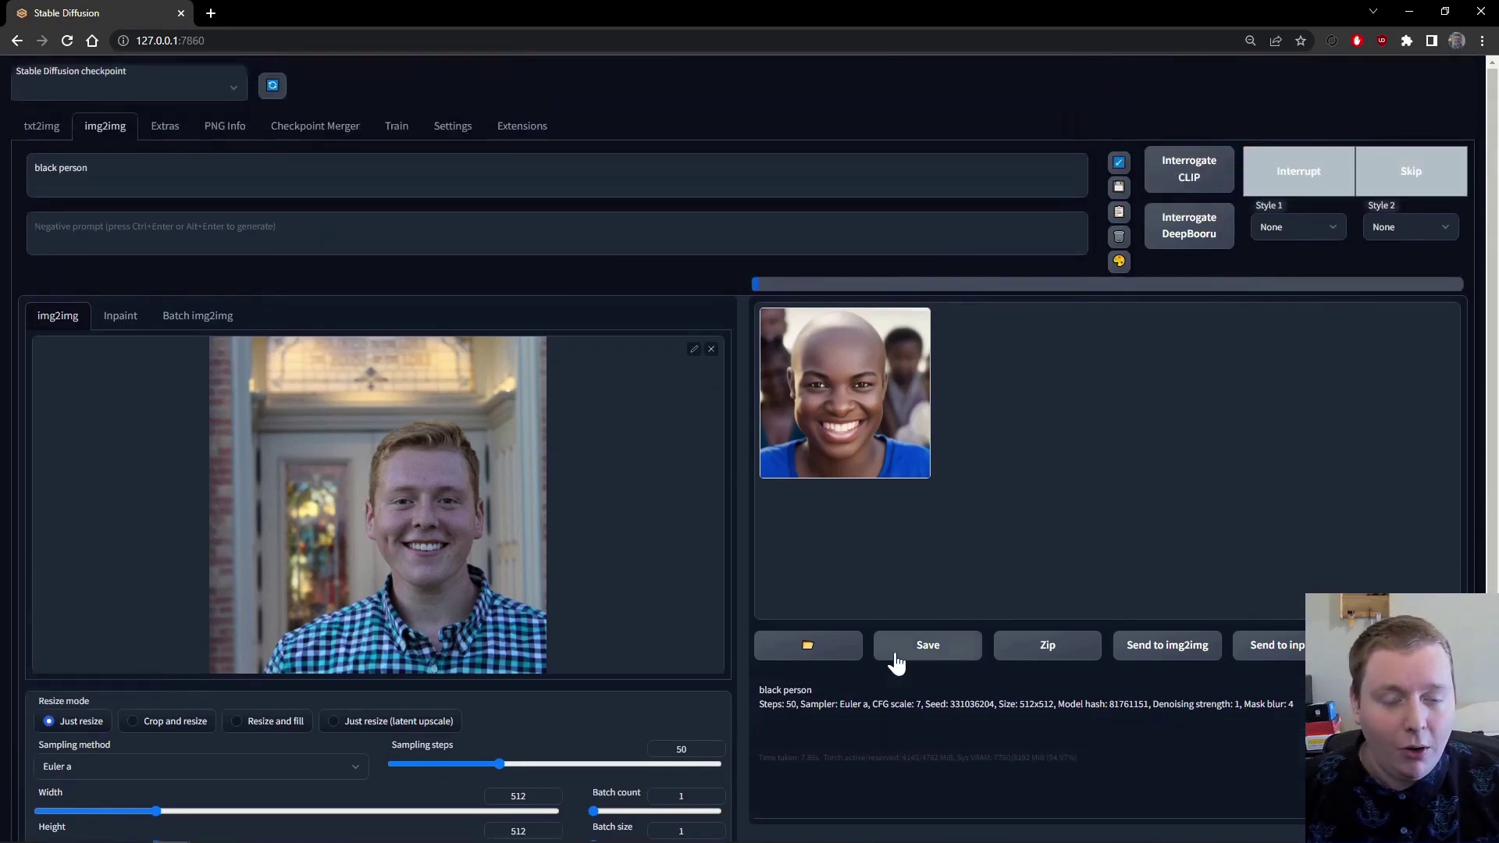
left_click(875, 438)
scroll(803, 462, "down", 3)
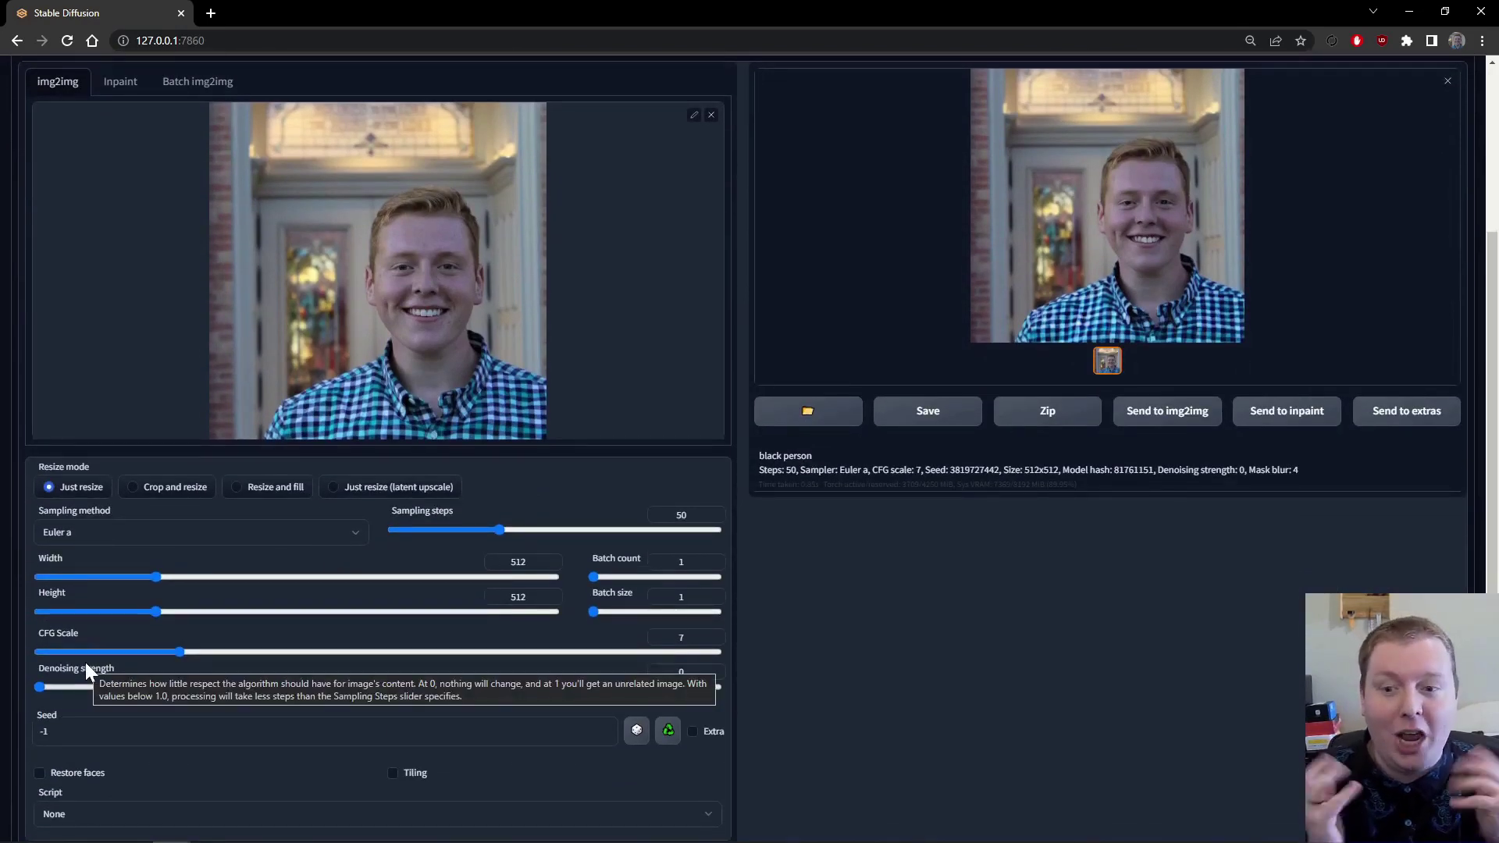
left_click_drag(432, 695, 467, 652)
Step: Generate three more 'black person' variations at CFG 24, then raise CFG scale to 27.5
left_click_drag(564, 653, 556, 659)
scroll(531, 719, "up", 3)
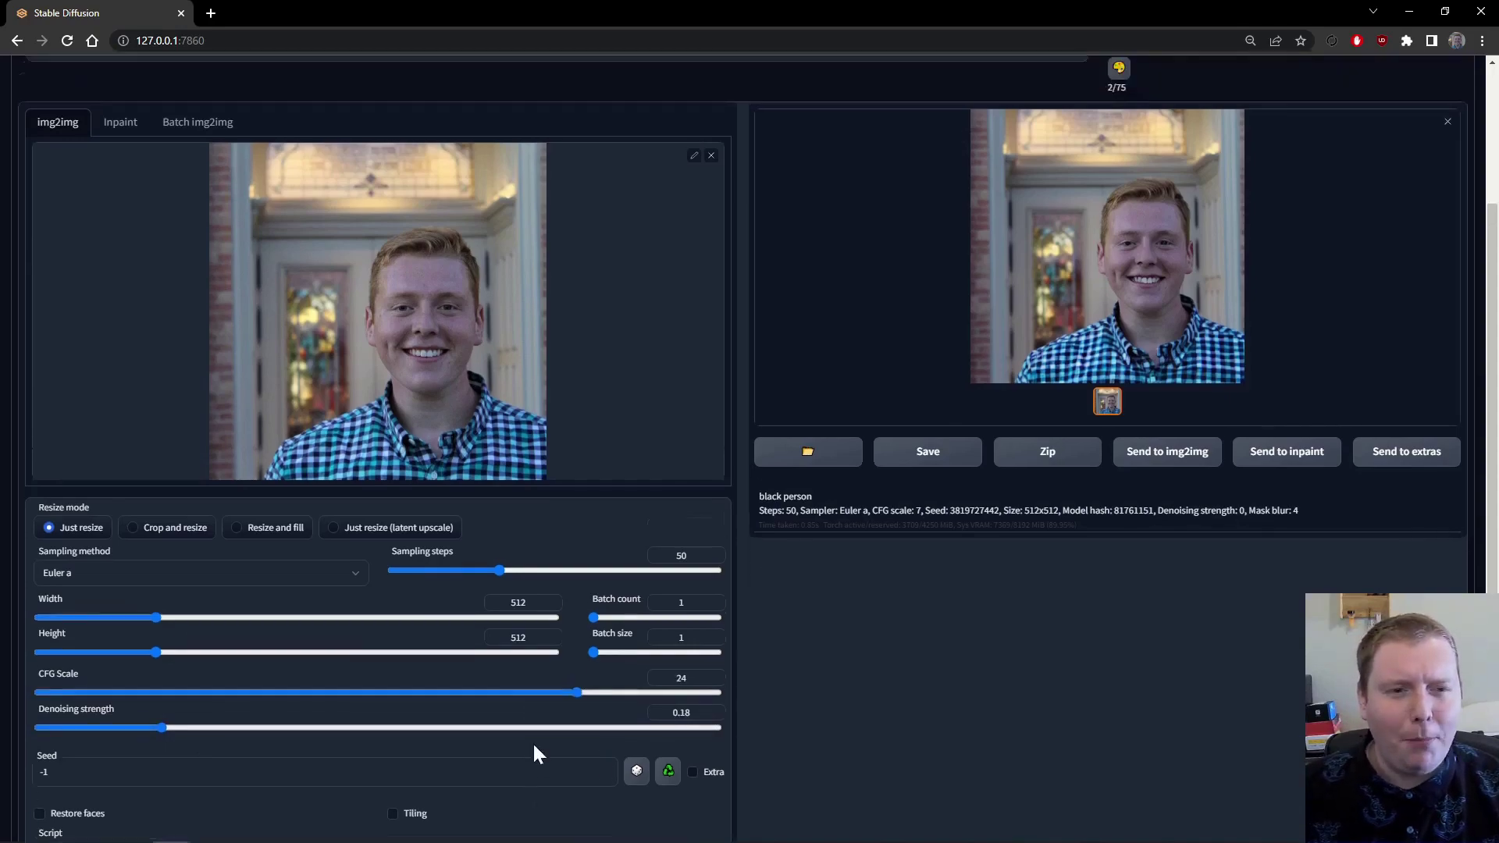
left_click(1371, 191)
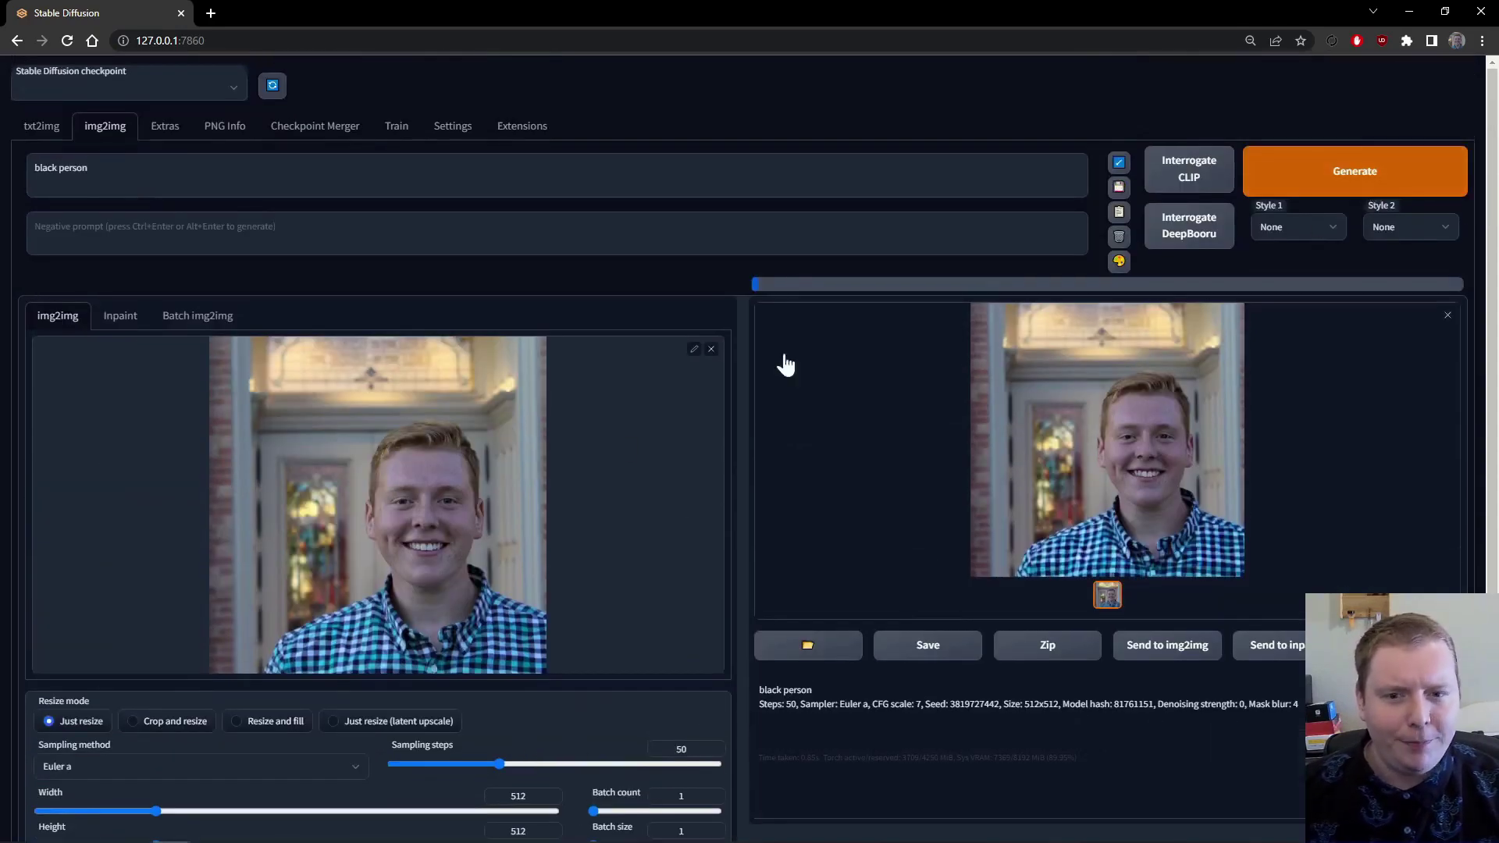
scroll(779, 361, "down", 1)
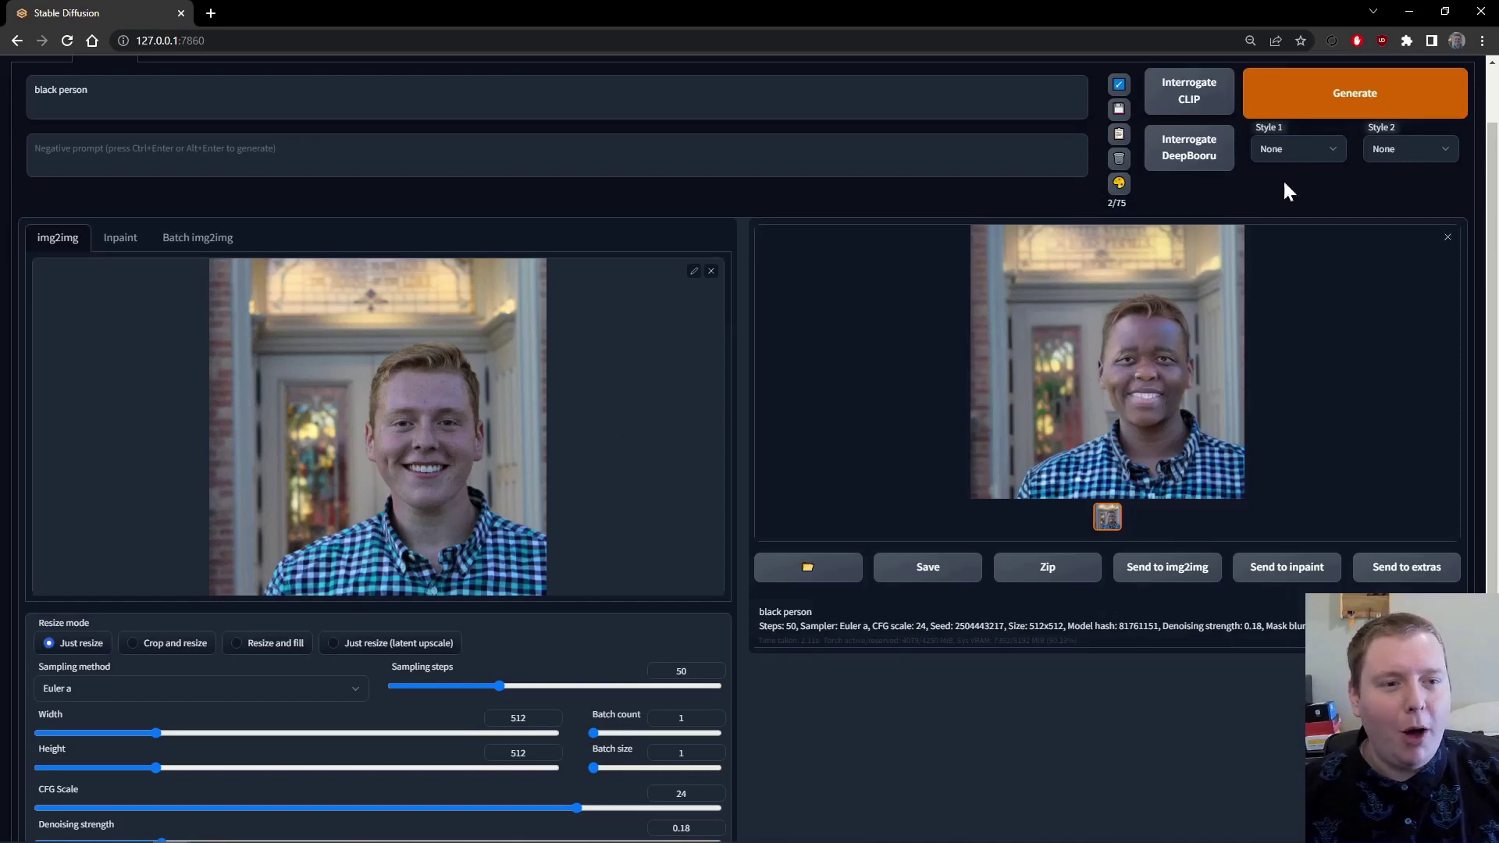
left_click(1325, 115)
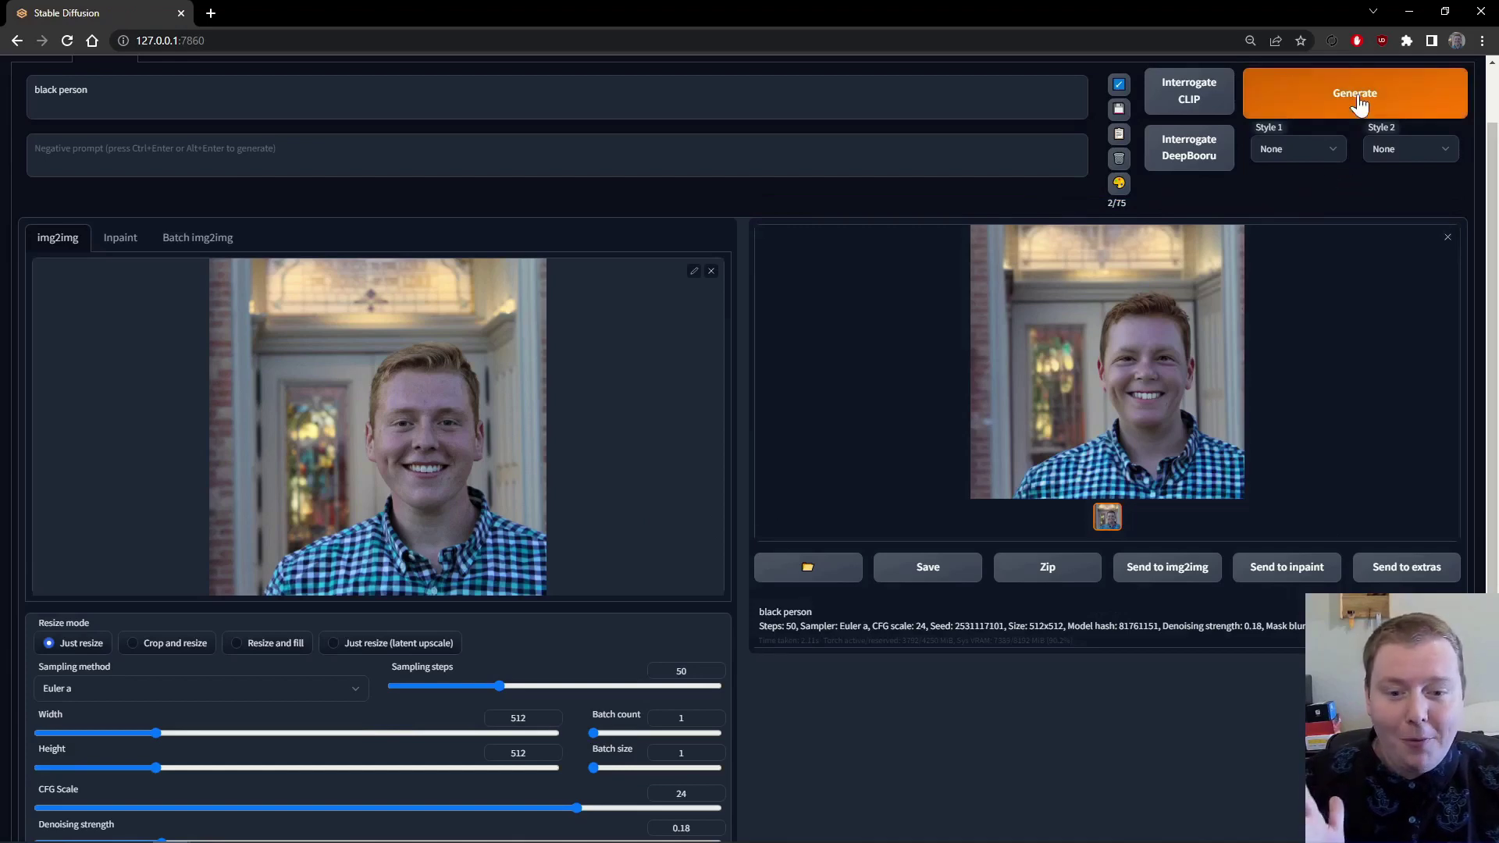
left_click(1358, 102)
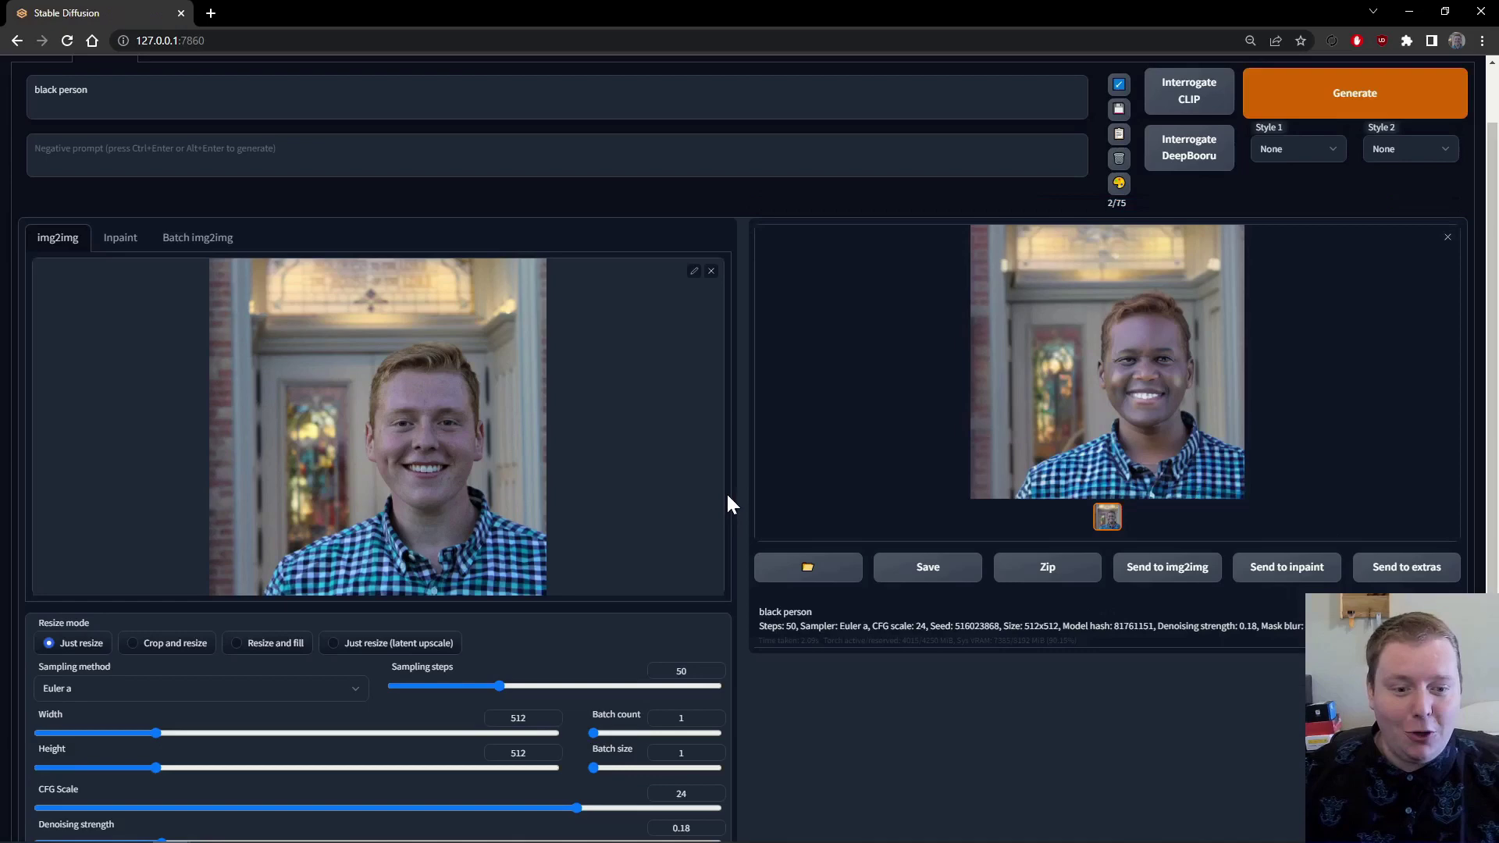
left_click_drag(631, 809, 658, 808)
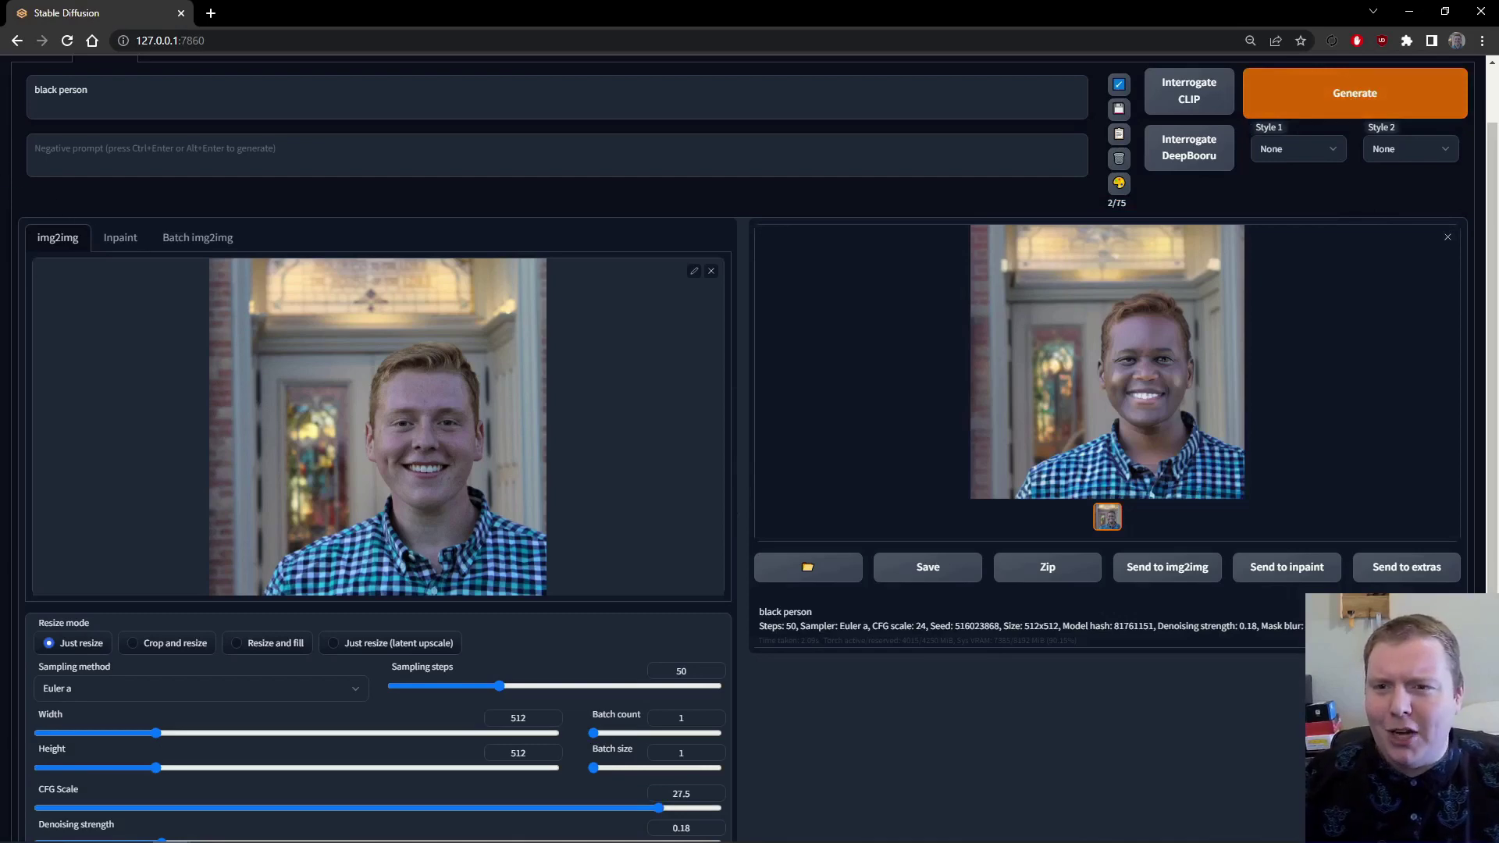
Step: Change the prompt to 'asian person' and generate
double_click(45, 90)
type("asian")
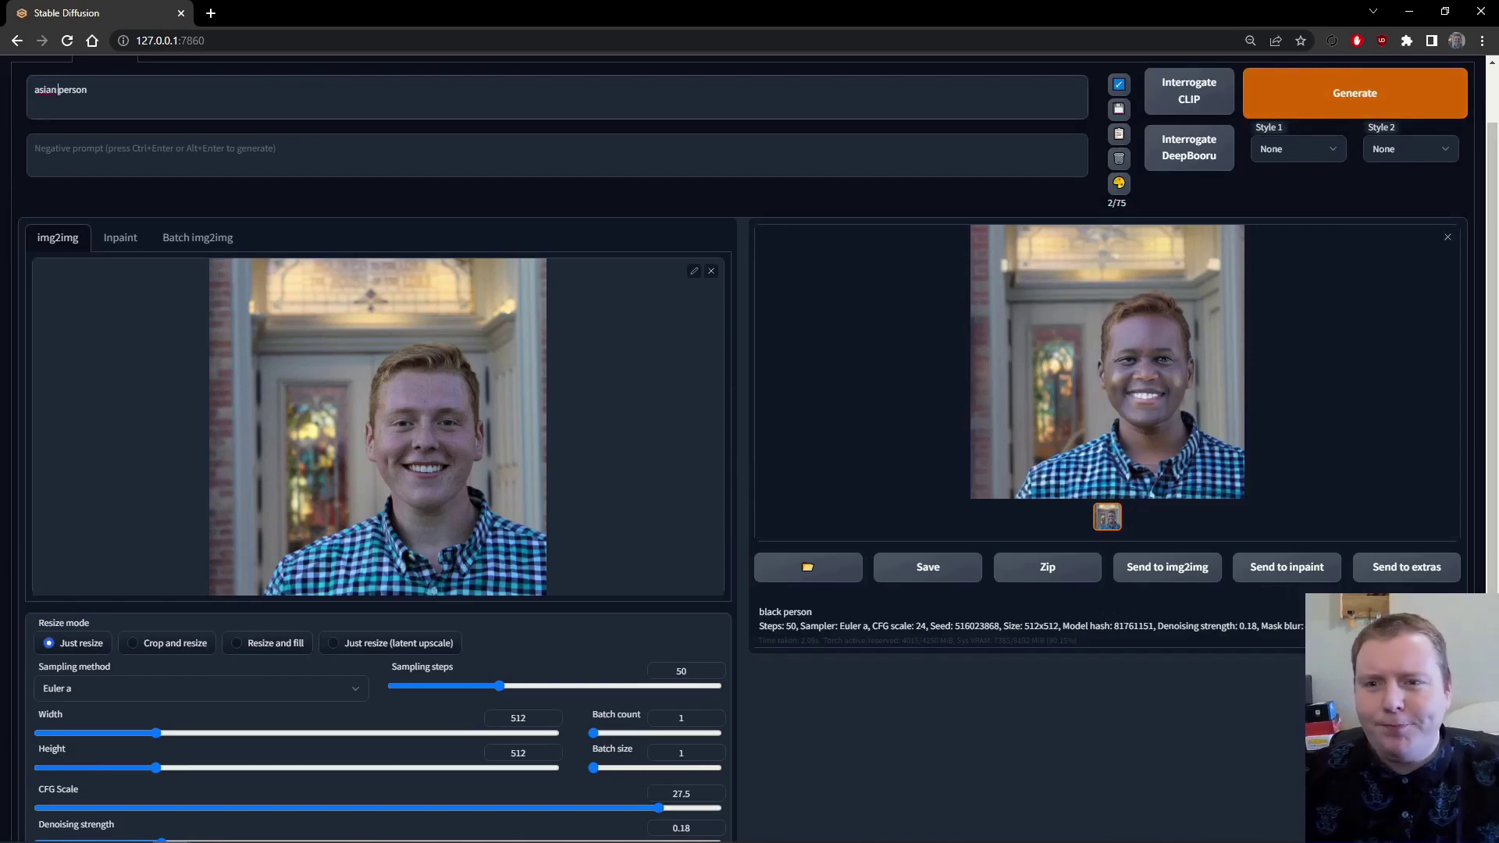
left_click(1366, 101)
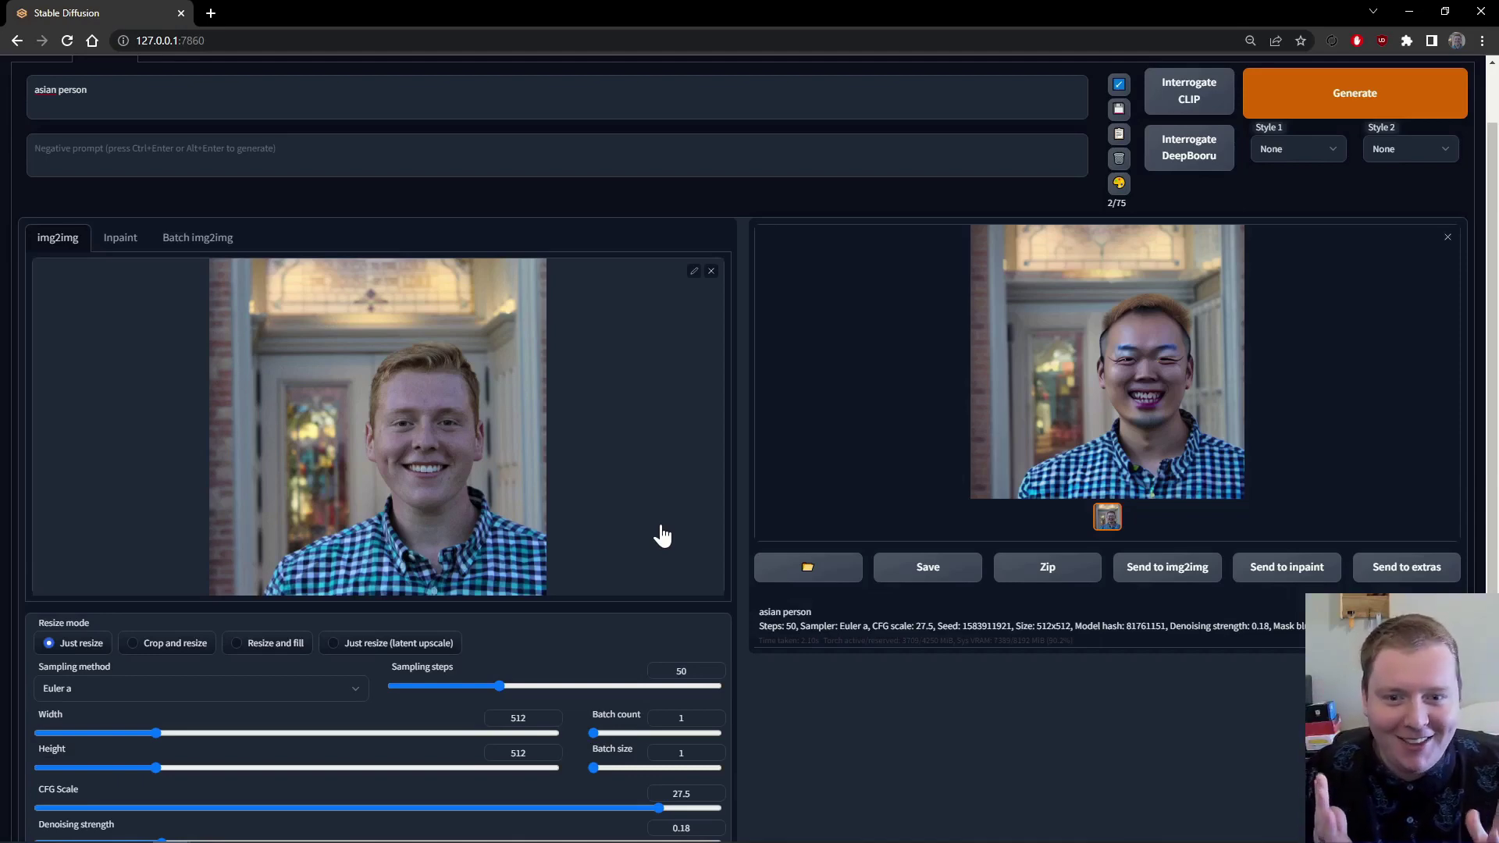
Step: Regenerate with CFG scale 5, 150 sampling steps and denoising strength about 0.3
scroll(278, 730, "down", 1)
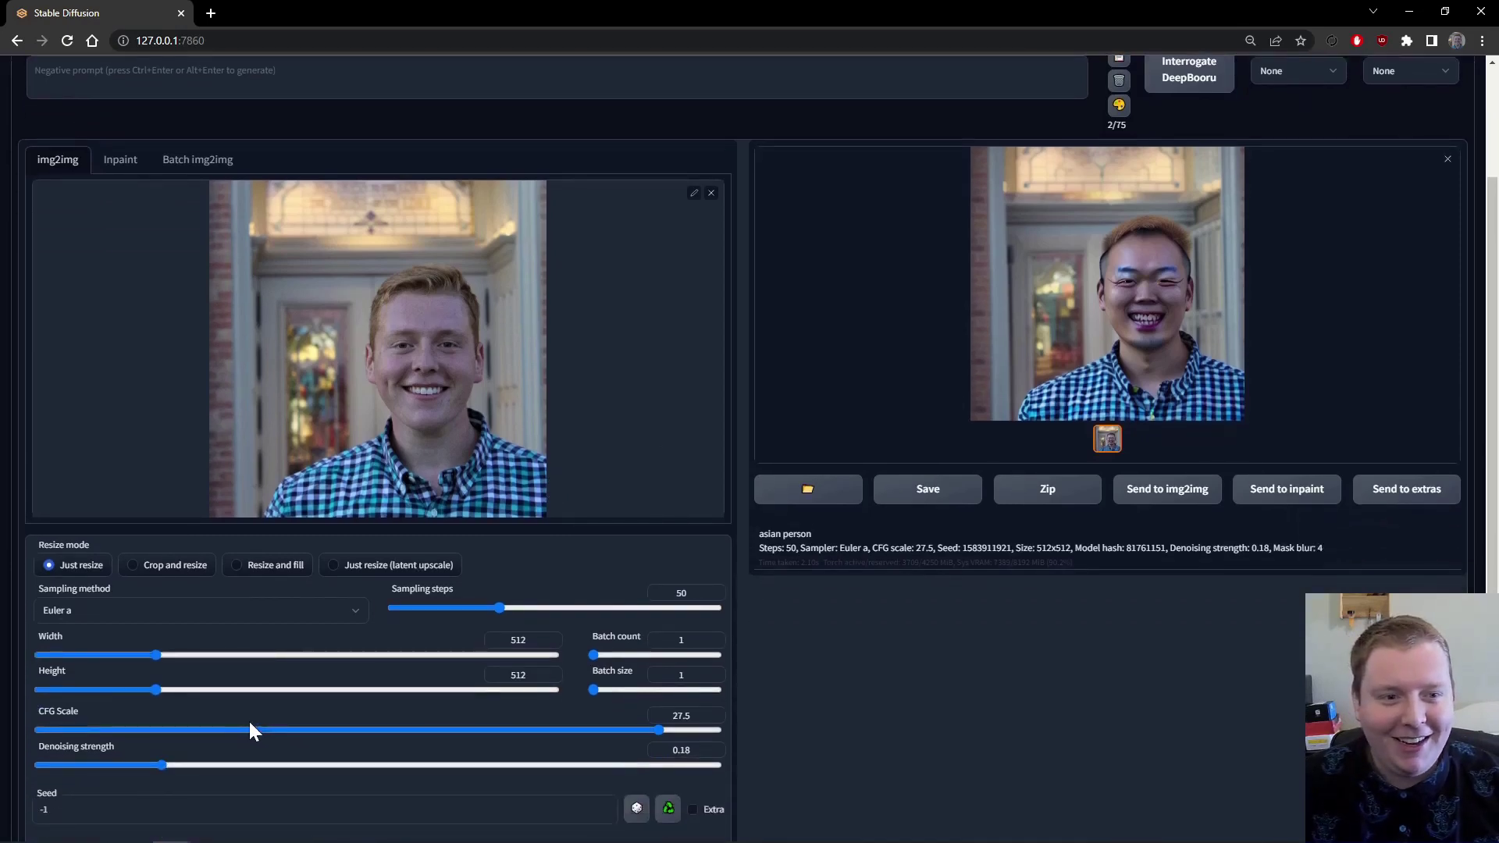
left_click_drag(208, 729, 133, 728)
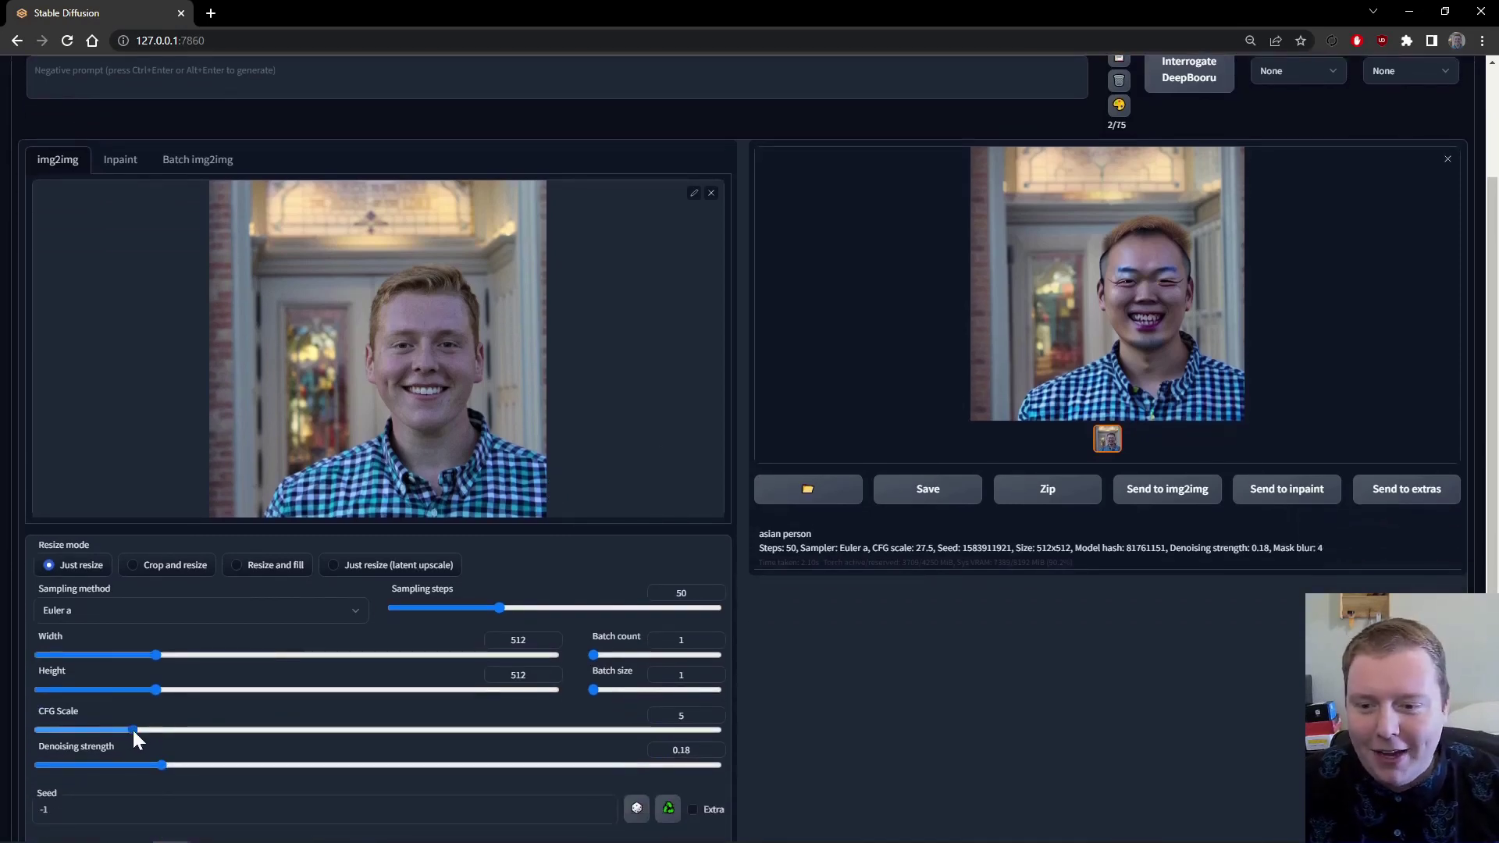
left_click_drag(512, 611, 720, 608)
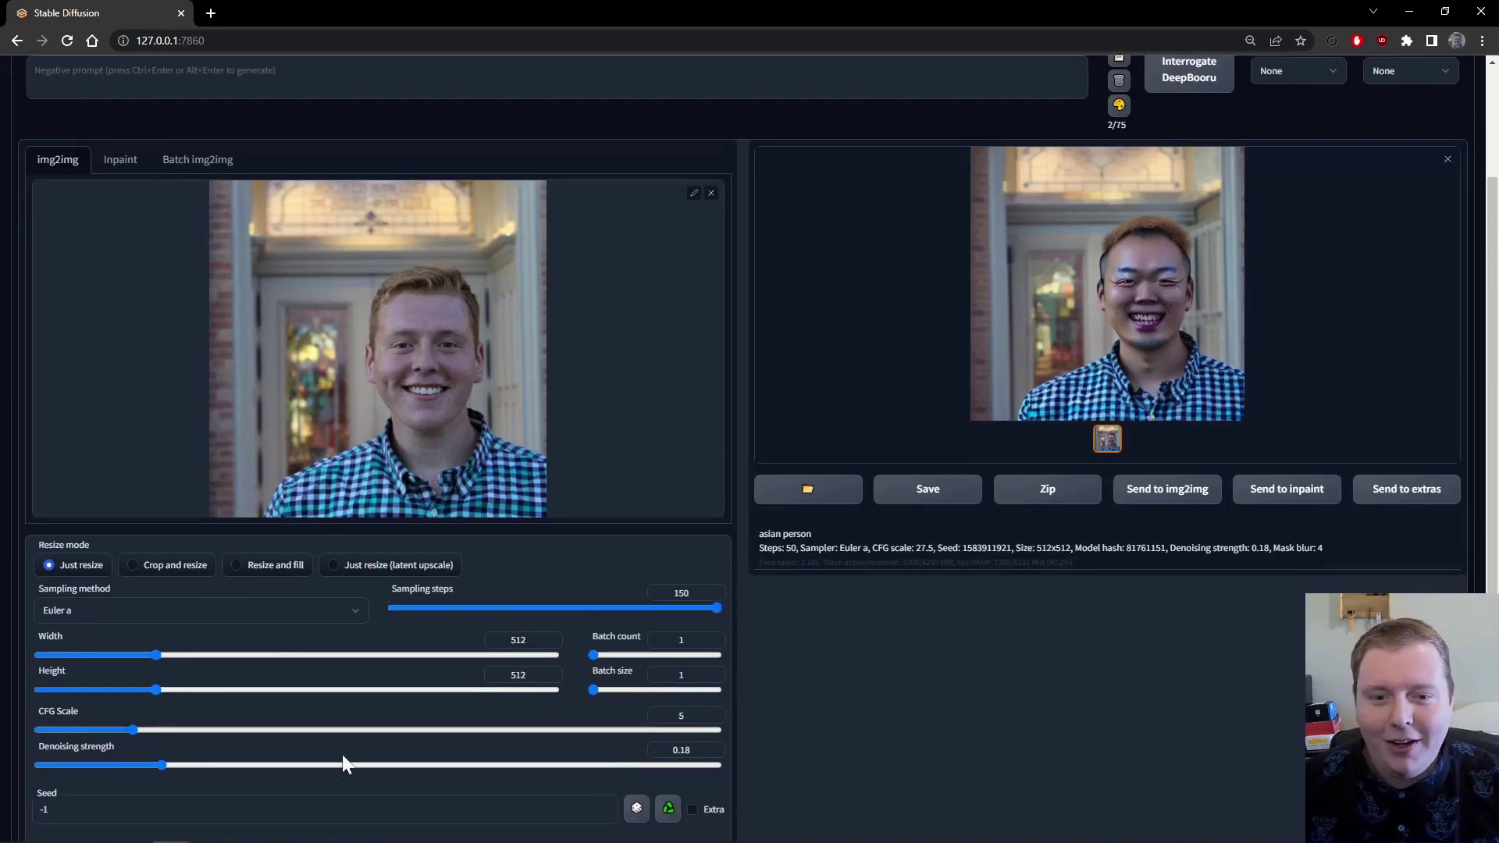
left_click(233, 765)
scroll(847, 695, "up", 2)
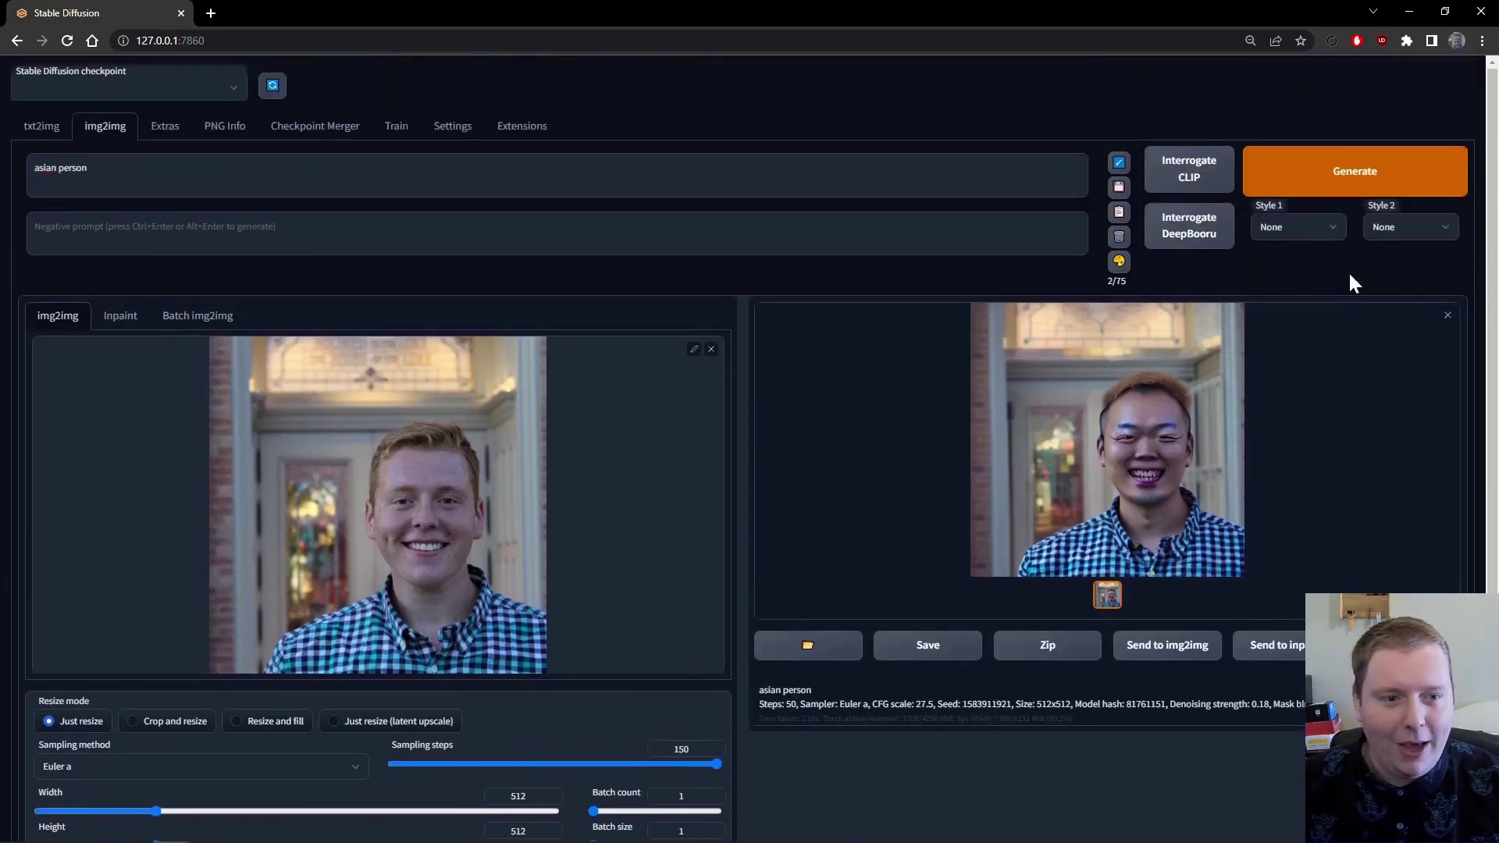
left_click(1341, 184)
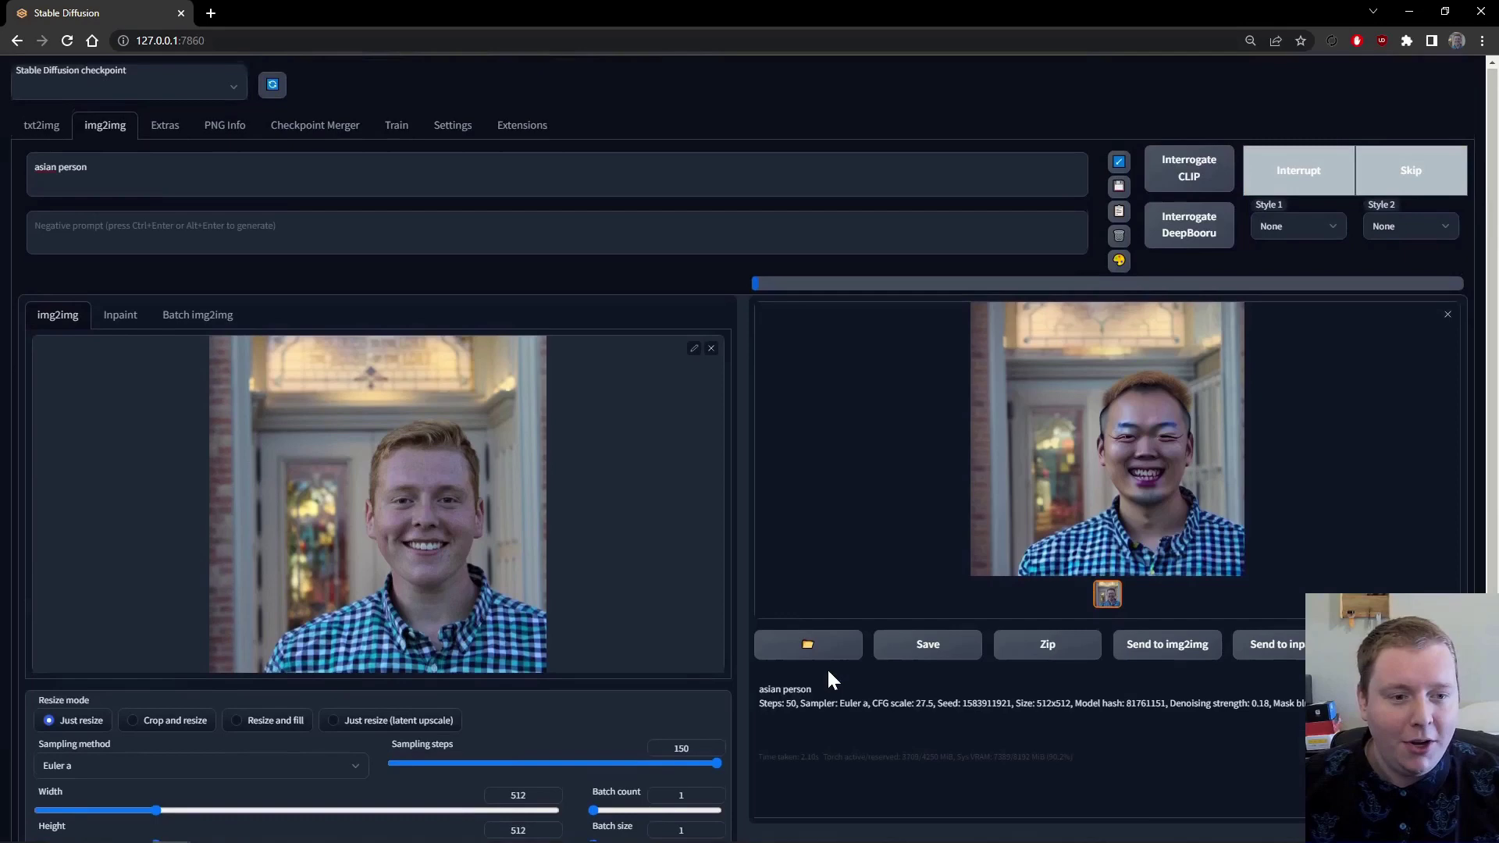
Step: Generate a 'latin person' variation and review the results
scroll(827, 667, "down", 1)
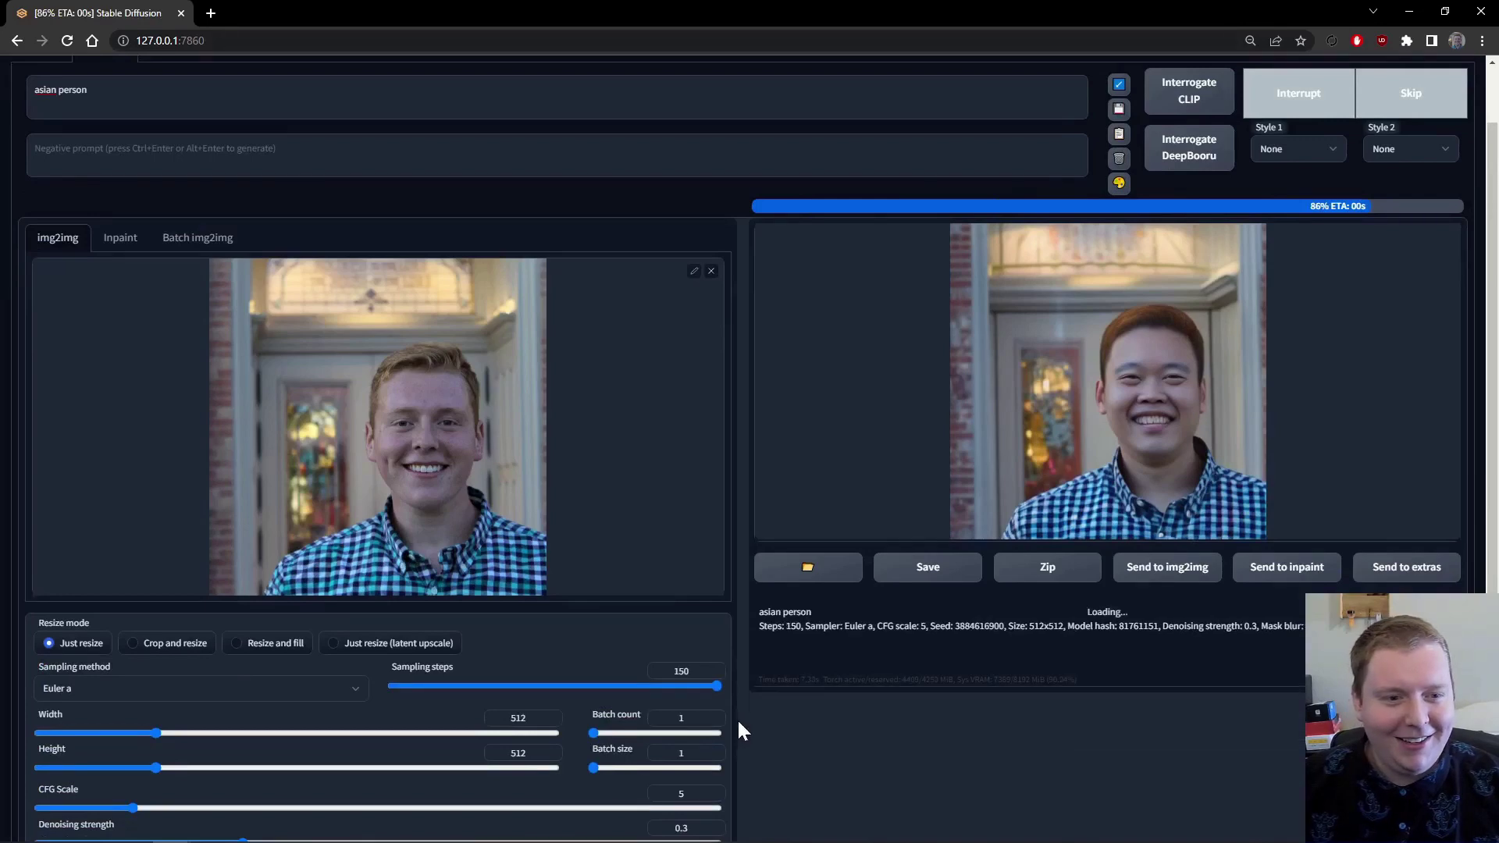
scroll(971, 766, "up", 1)
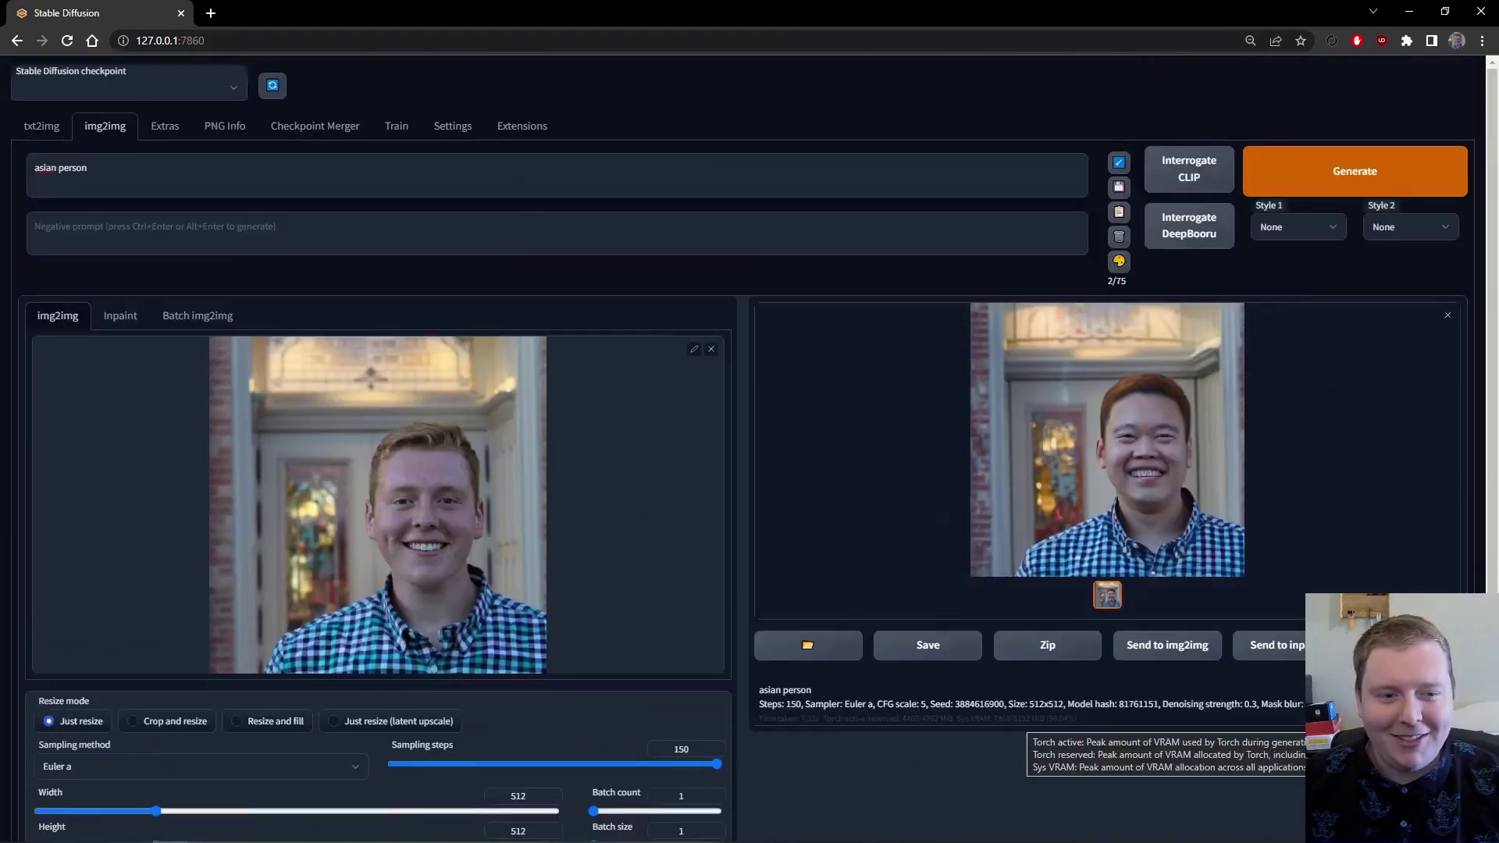
left_click(1312, 174)
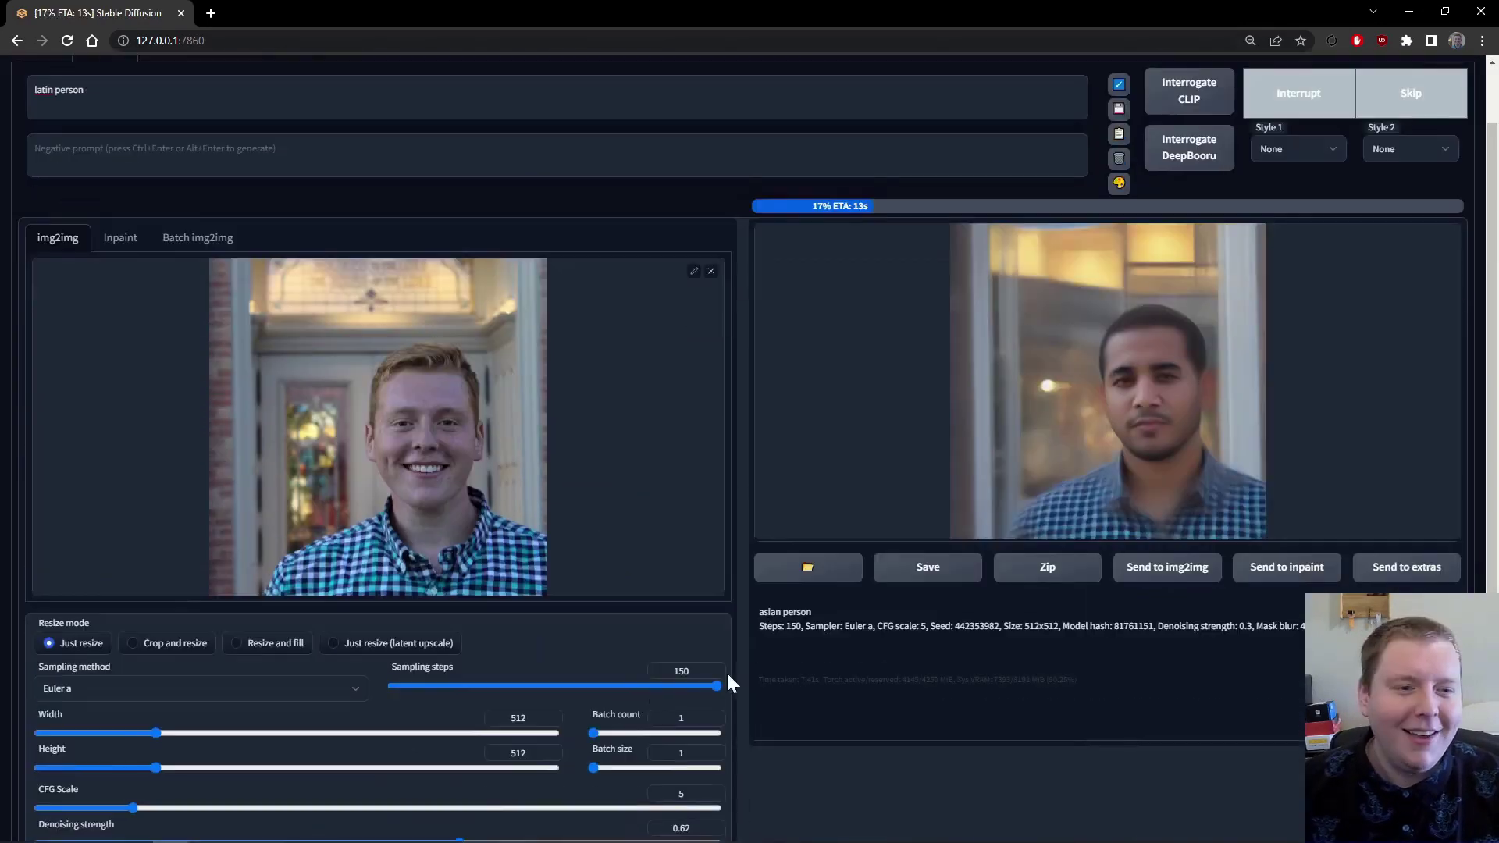
scroll(726, 672, "down", 1)
scroll(858, 690, "up", 1)
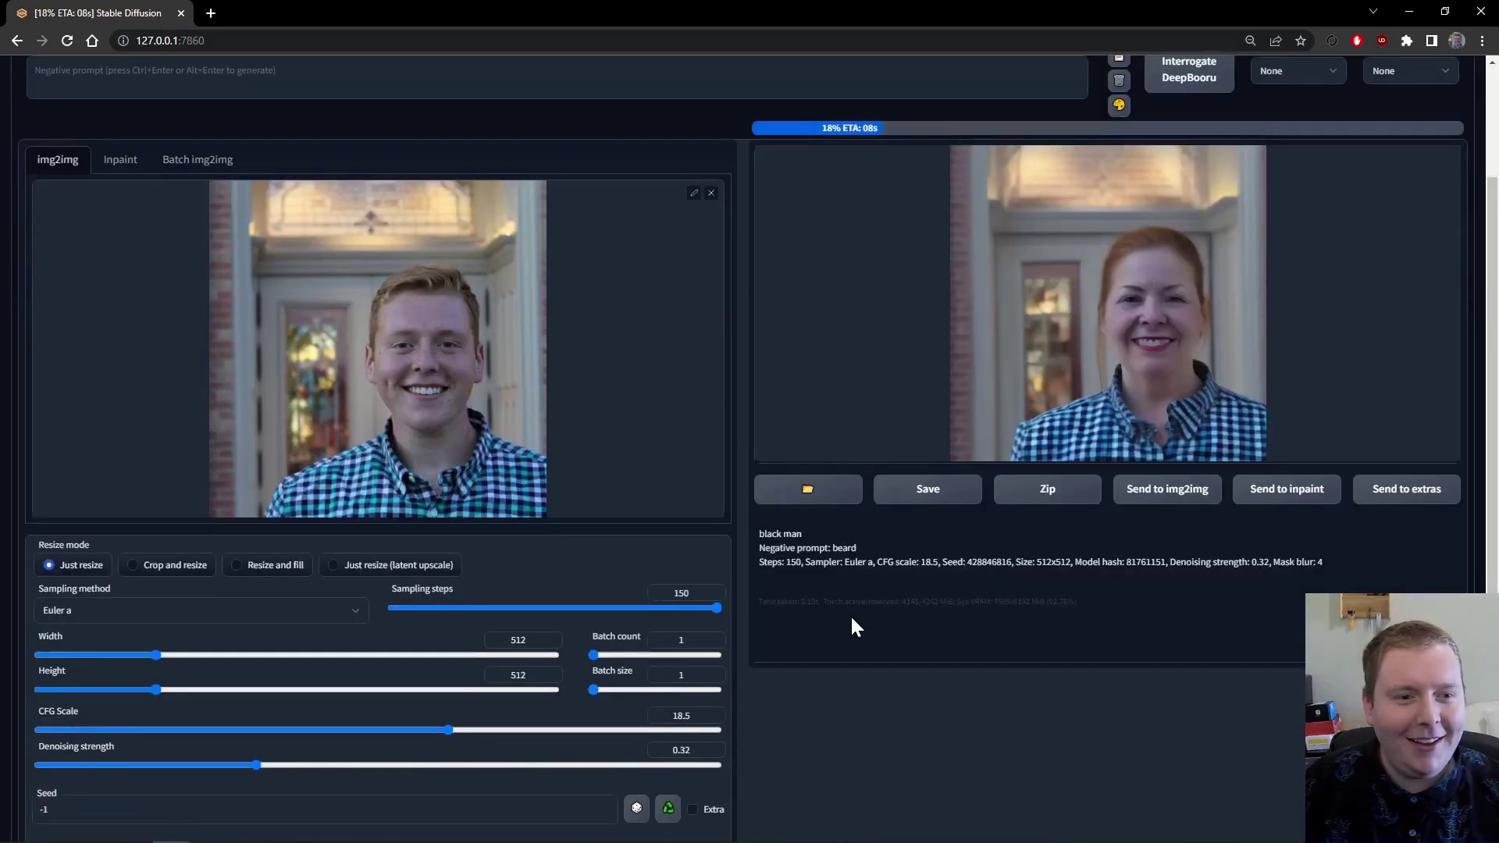
scroll(853, 620, "up", 2)
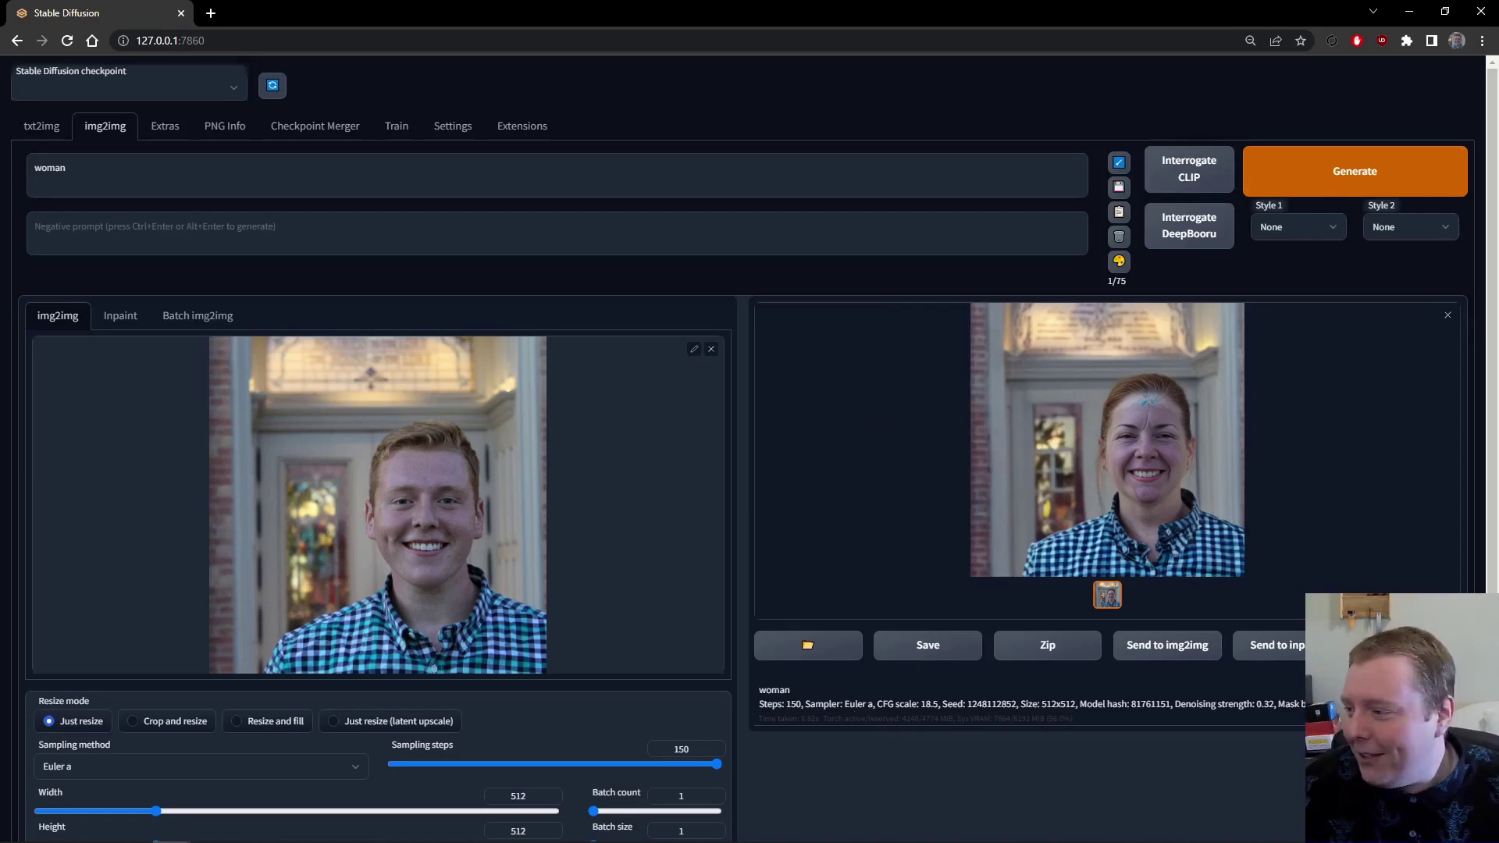
Step: Add 'old' as the negative prompt and generate two variations
left_click(556, 225)
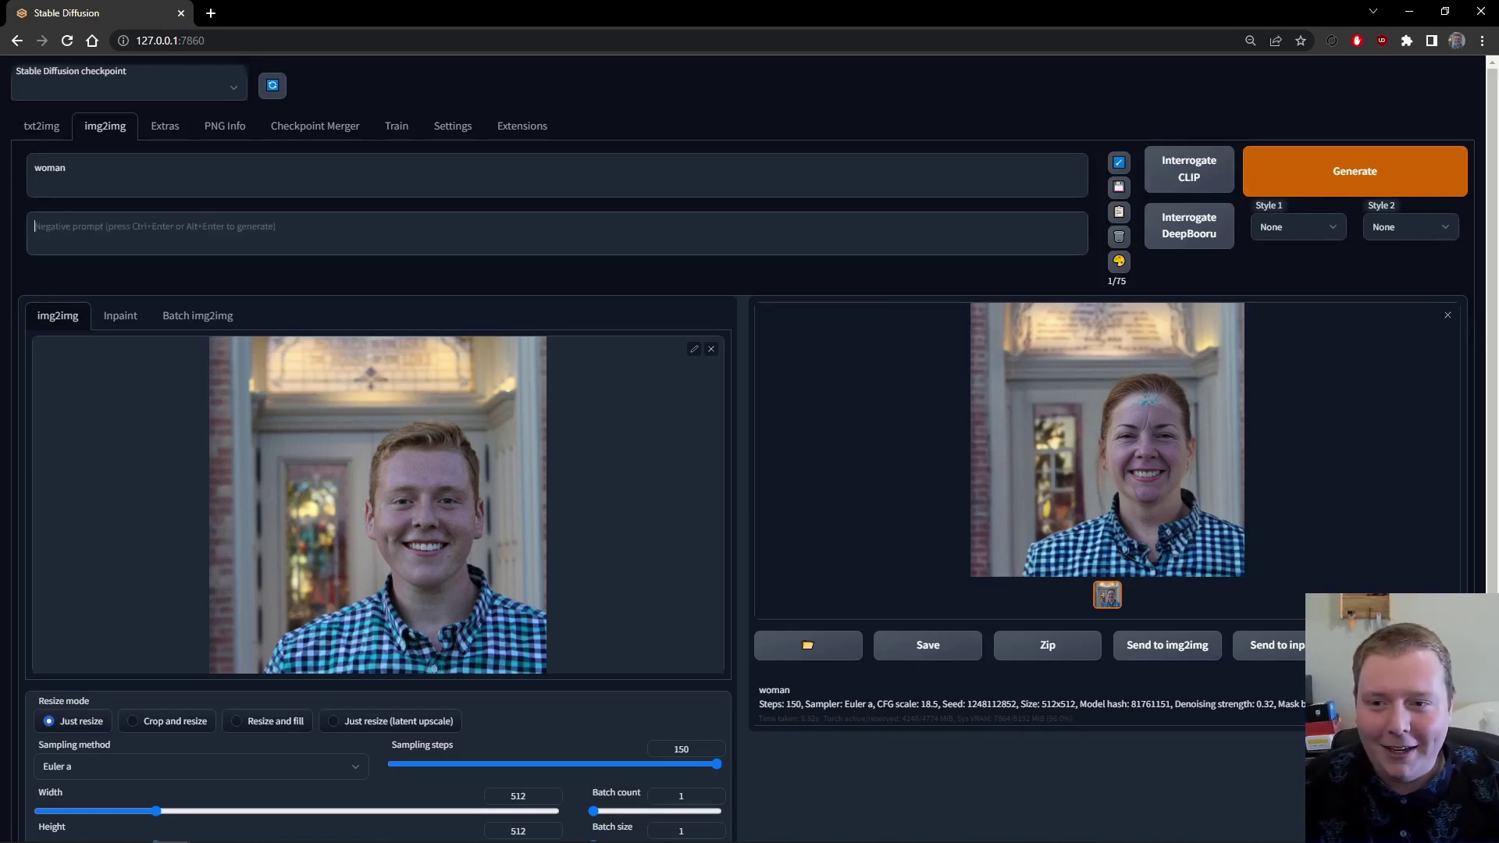
type("old")
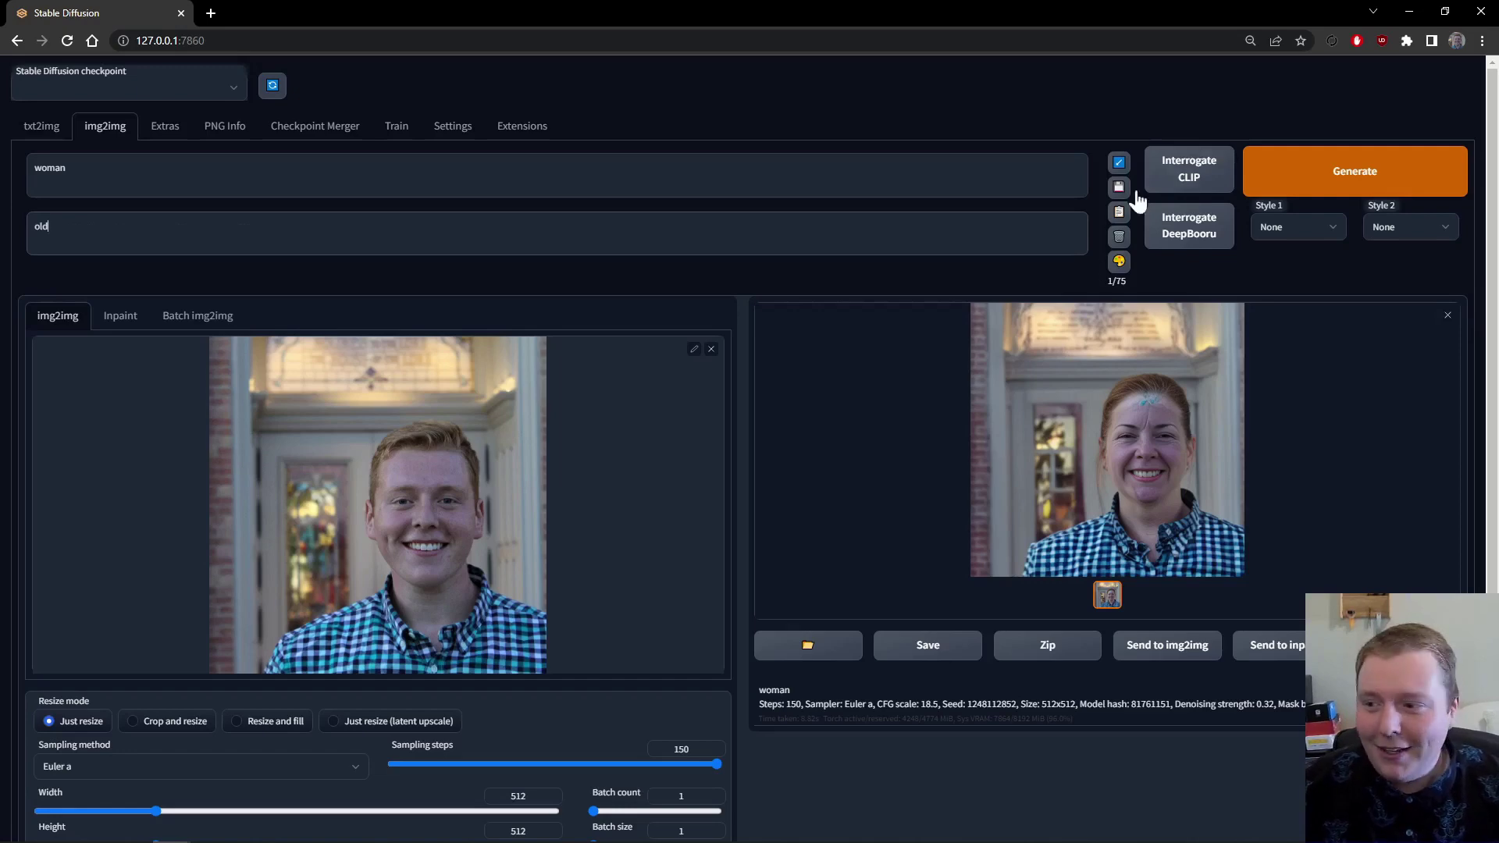
left_click(1376, 187)
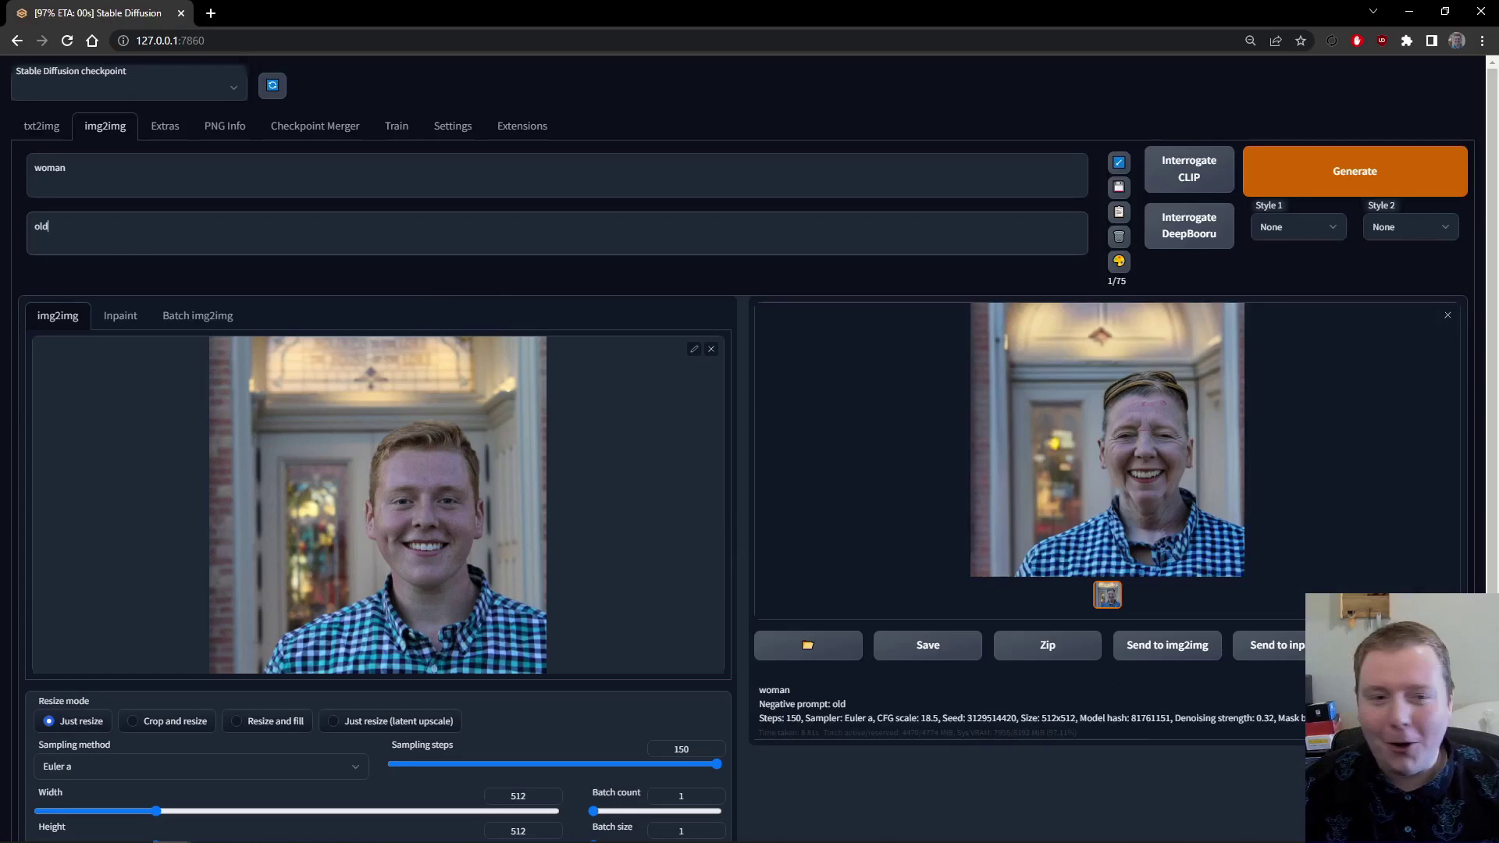
left_click(1322, 188)
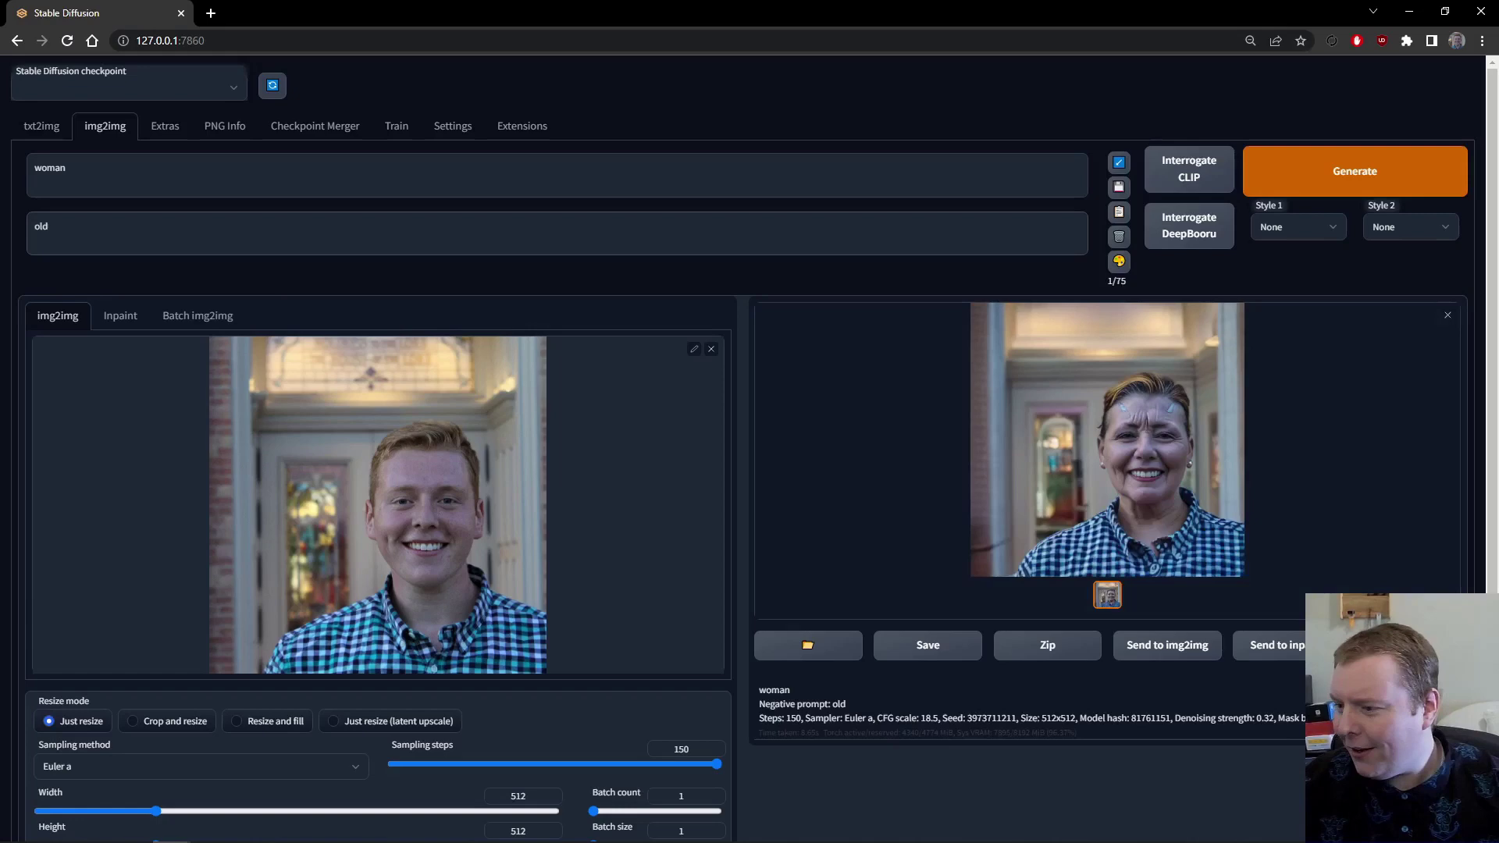
Step: Weight the negative prompt as (old:2.0) and generate, then generate again at (old:3.0)
left_click(36, 226)
type(":2.")
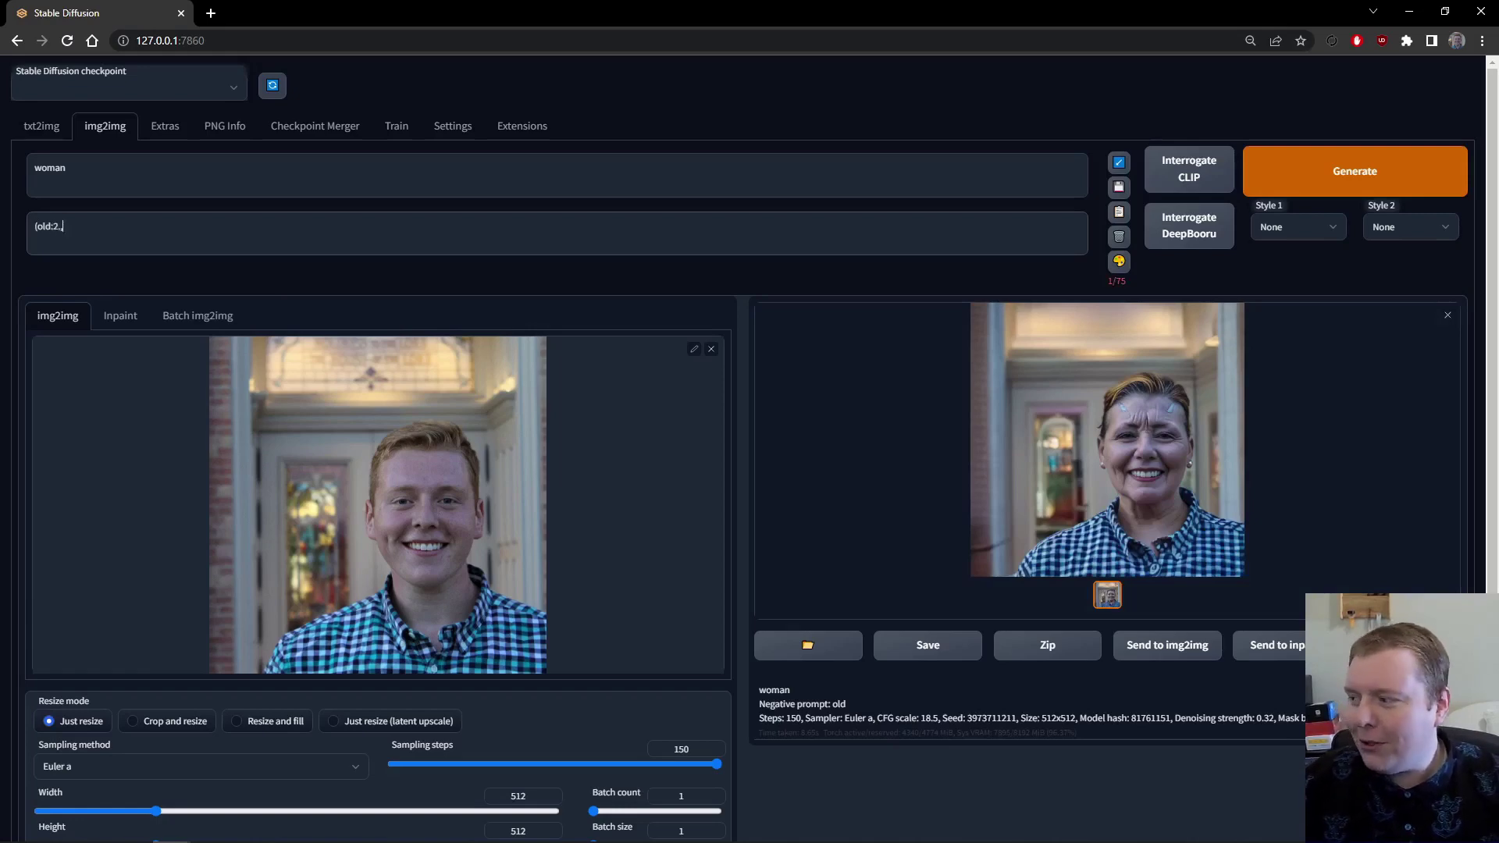
type("0)")
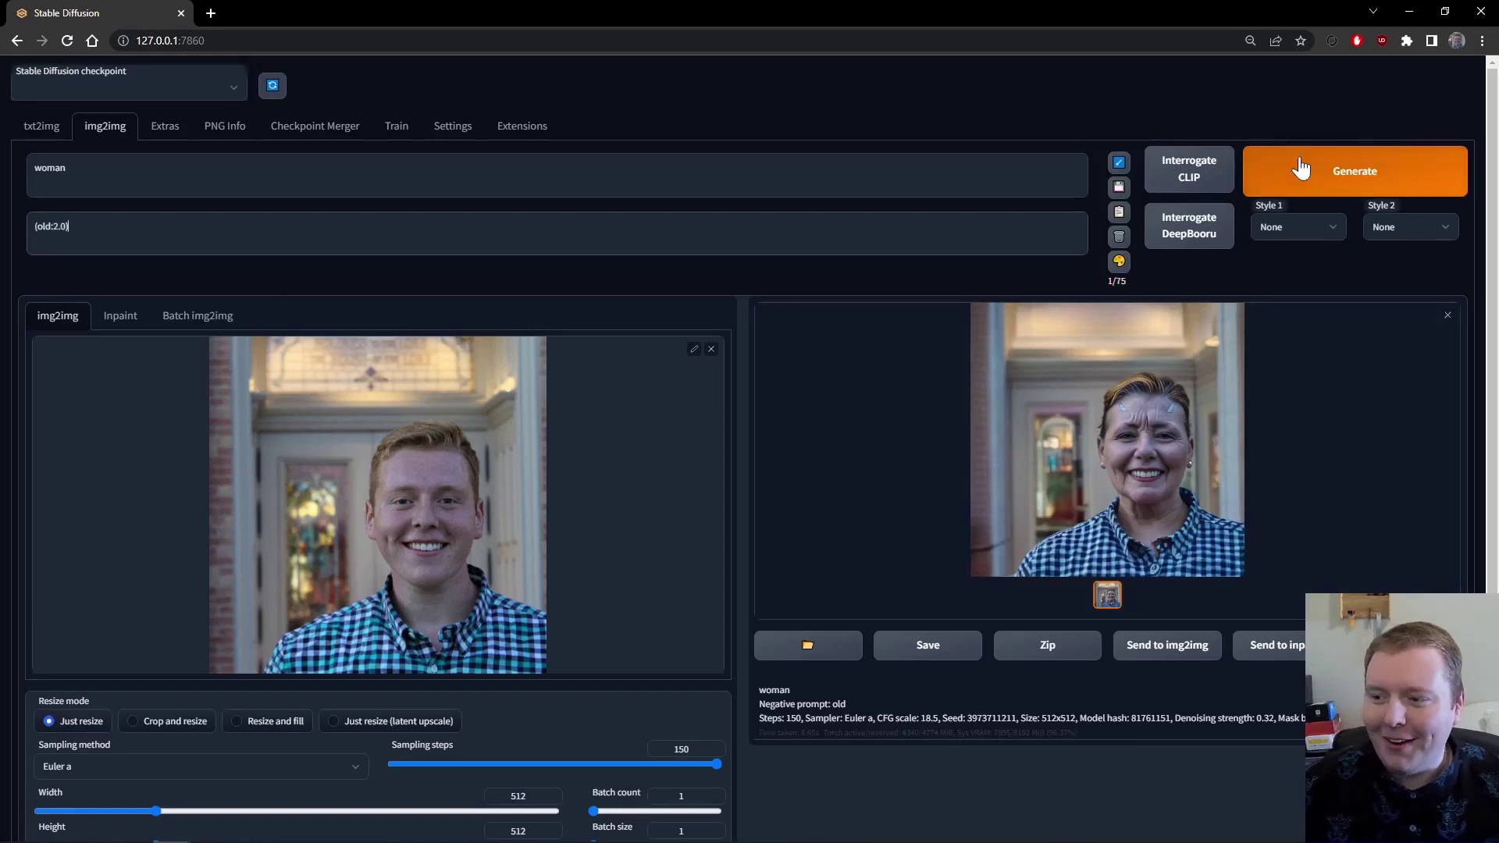
left_click(1355, 171)
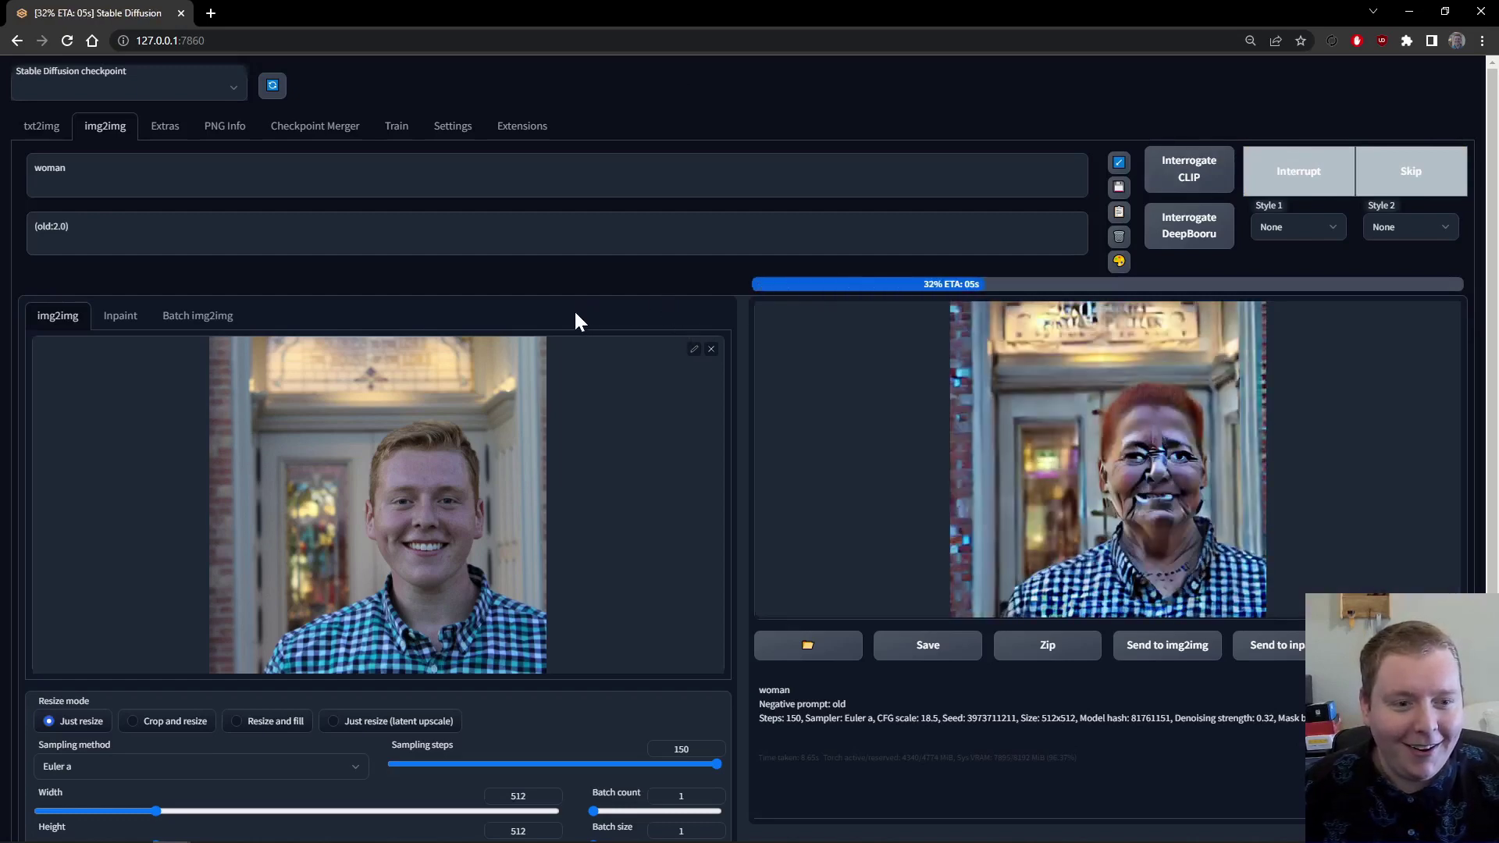
scroll(733, 592, "down", 2)
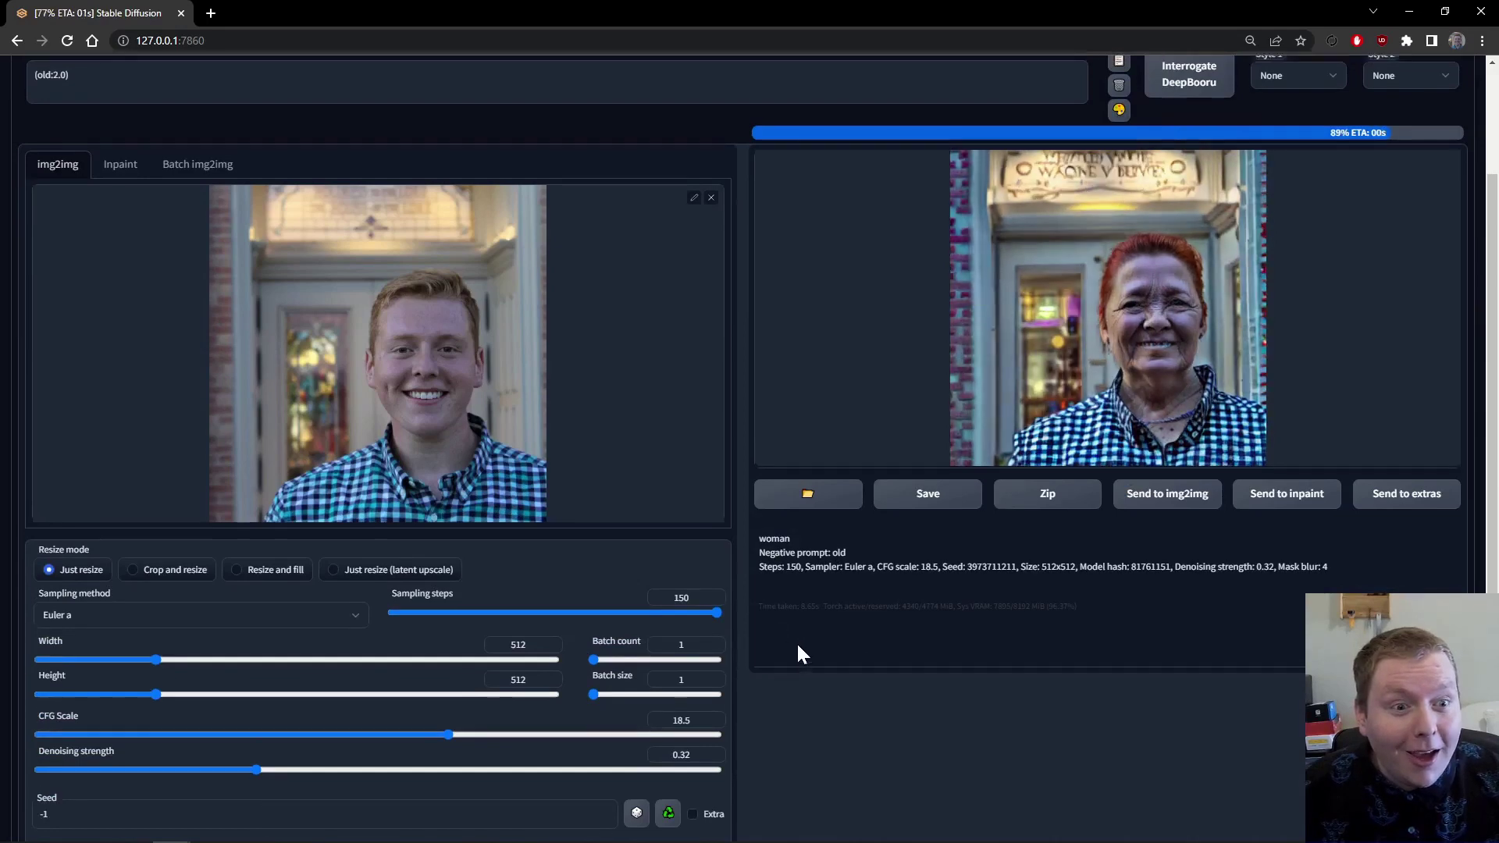
scroll(797, 642, "up", 2)
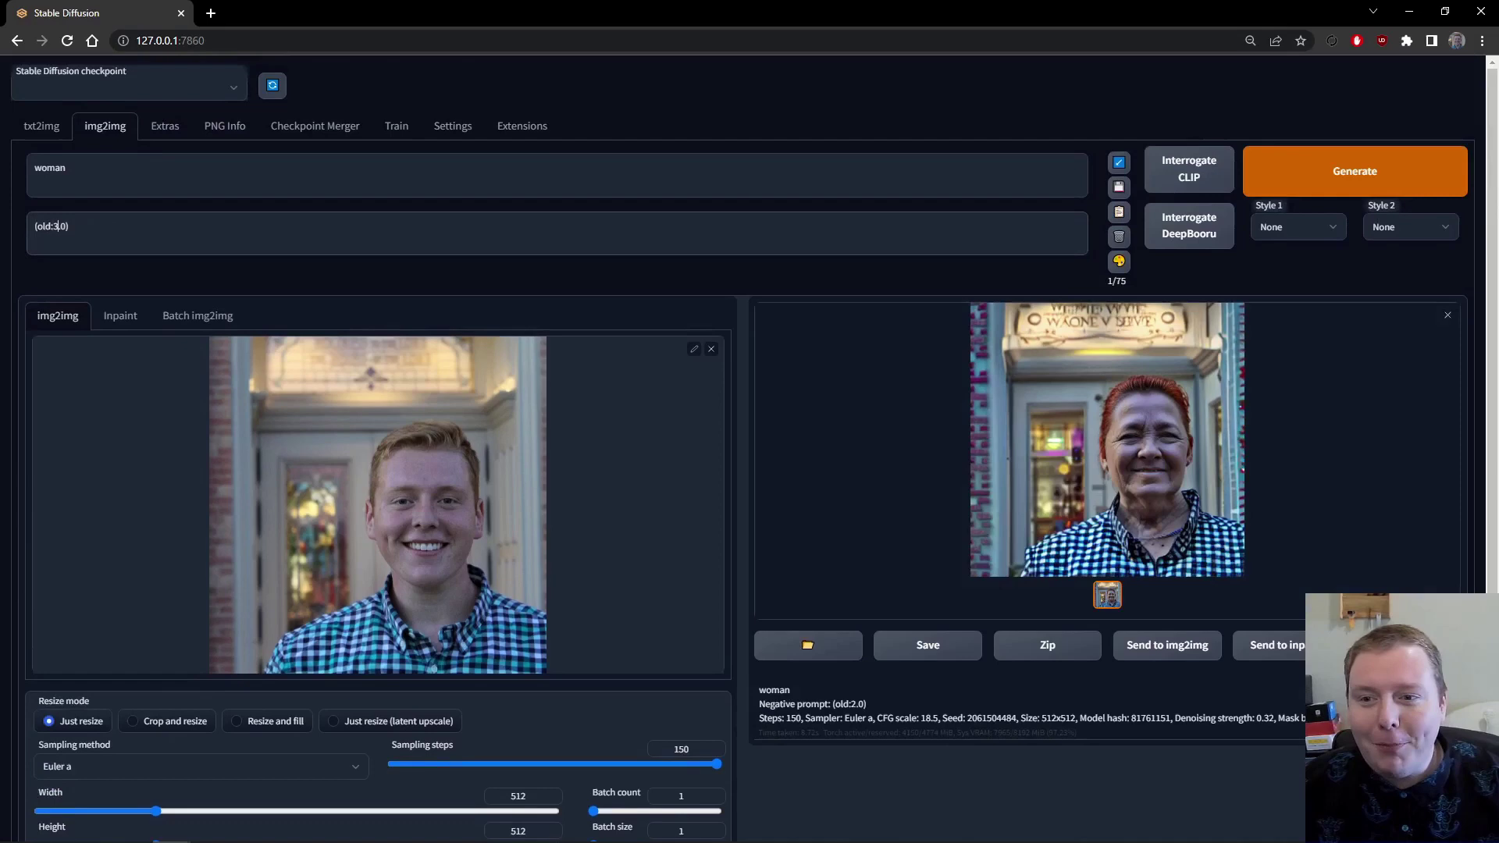
left_click(1380, 191)
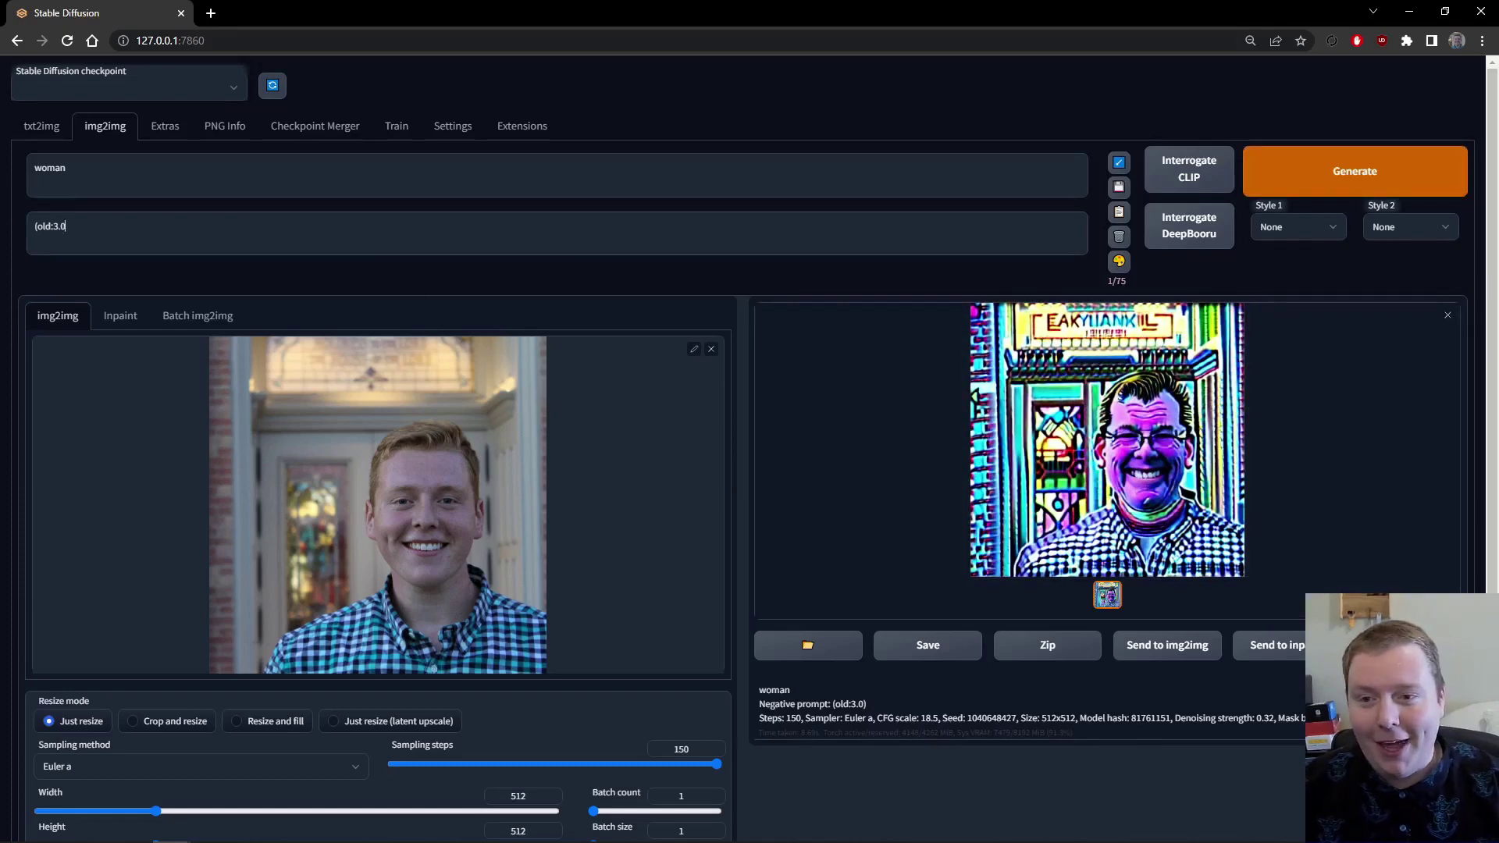
Step: Clear the negative prompt, change the prompt to 'young woman', and generate
key("BackSpace")
key("BackSpace")
key("BackSpace")
key("BackSpace")
key("BackSpace")
key("BackSpace")
key("BackSpace")
key("BackSpace")
key("BackSpace")
left_click(34, 168)
type("young")
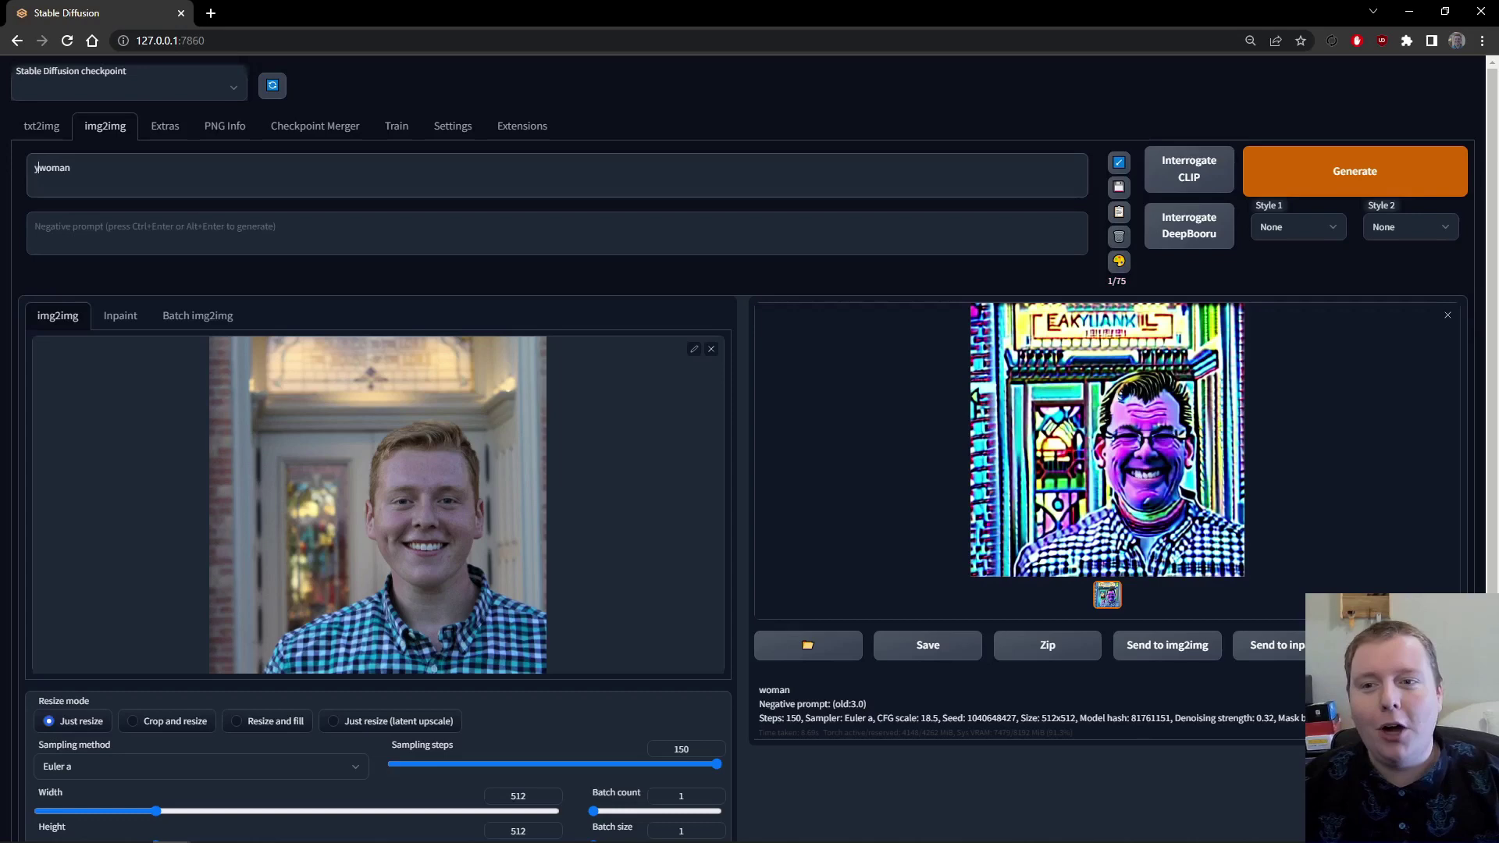
left_click(1344, 170)
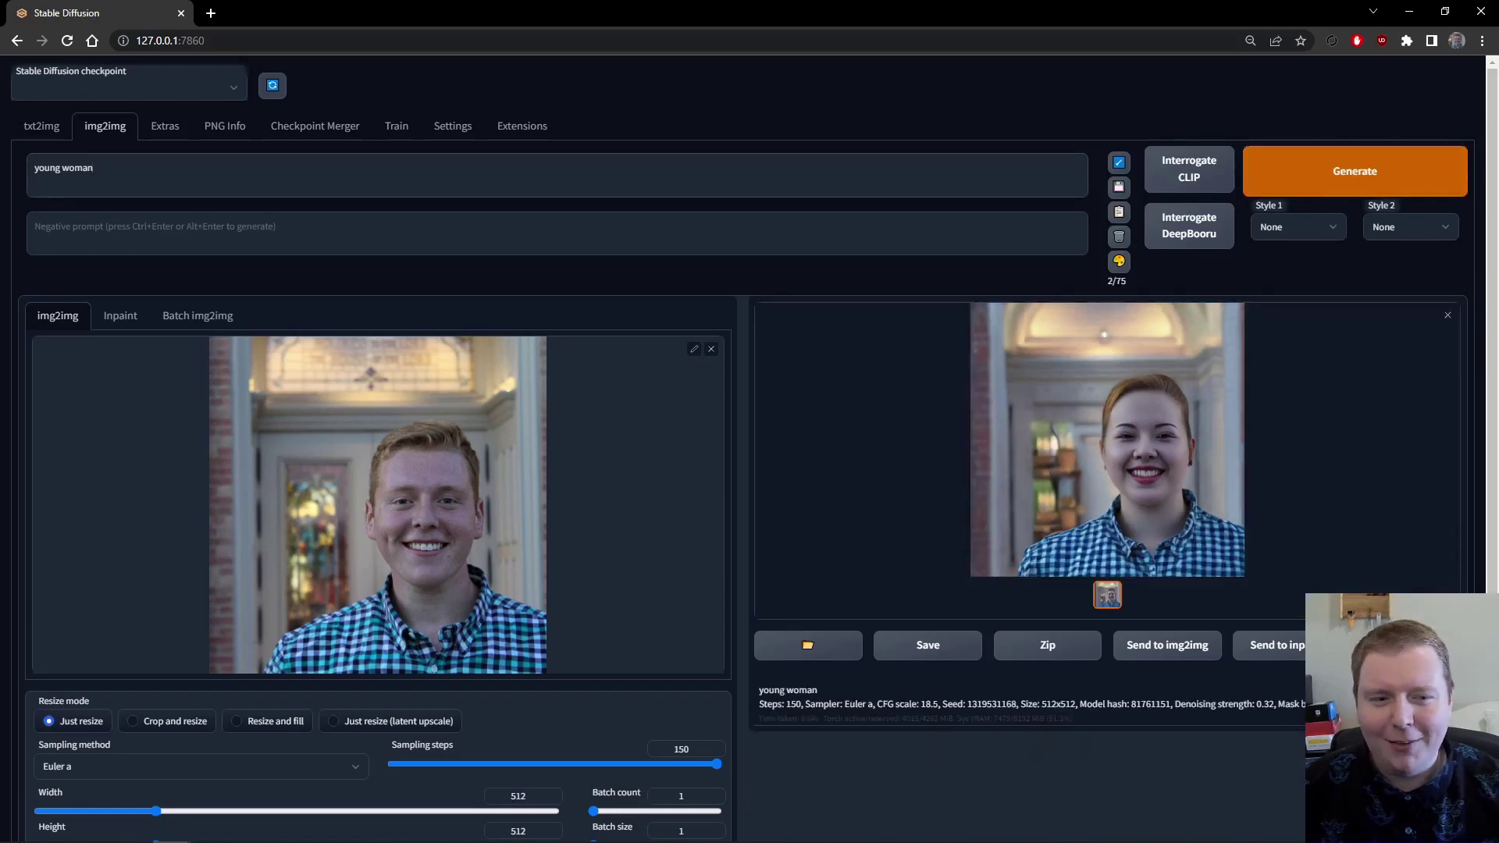
Step: Generate two variations from the prompt 'hot young woman'
left_click(34, 168)
type("hot")
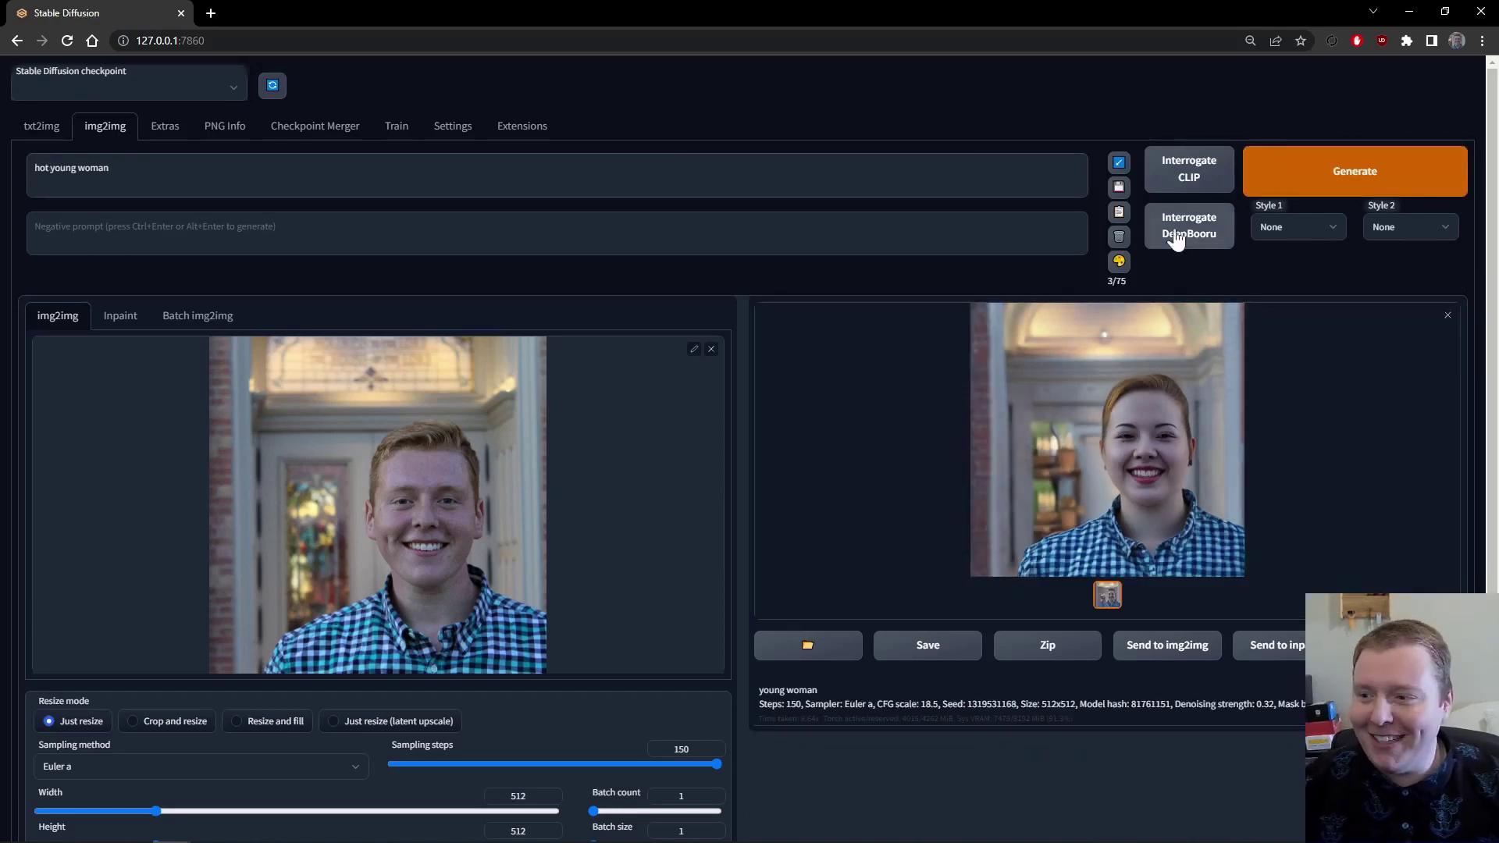
left_click(1312, 175)
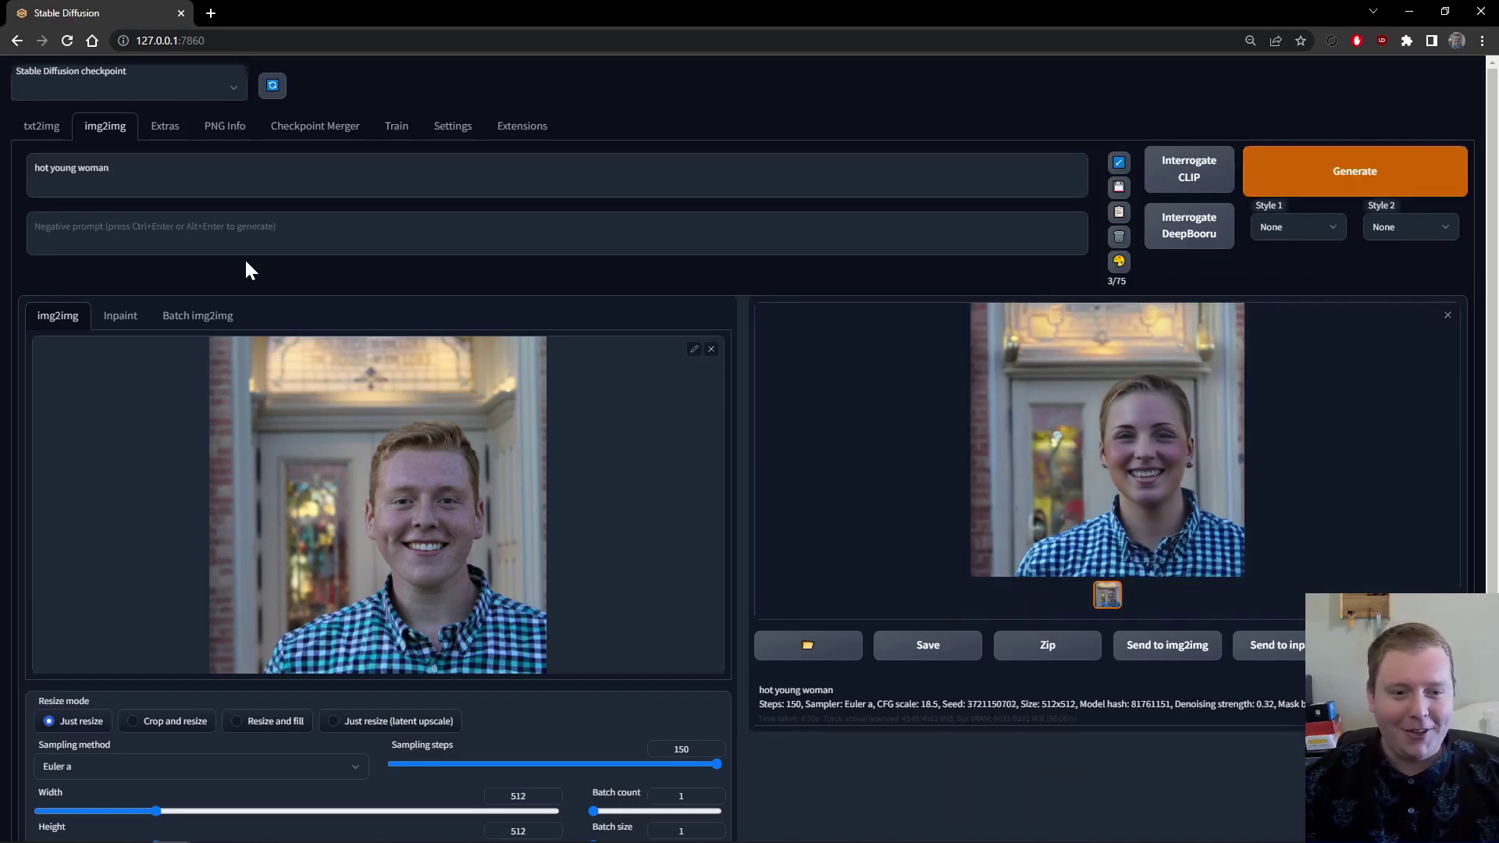
key("ctrl+Return")
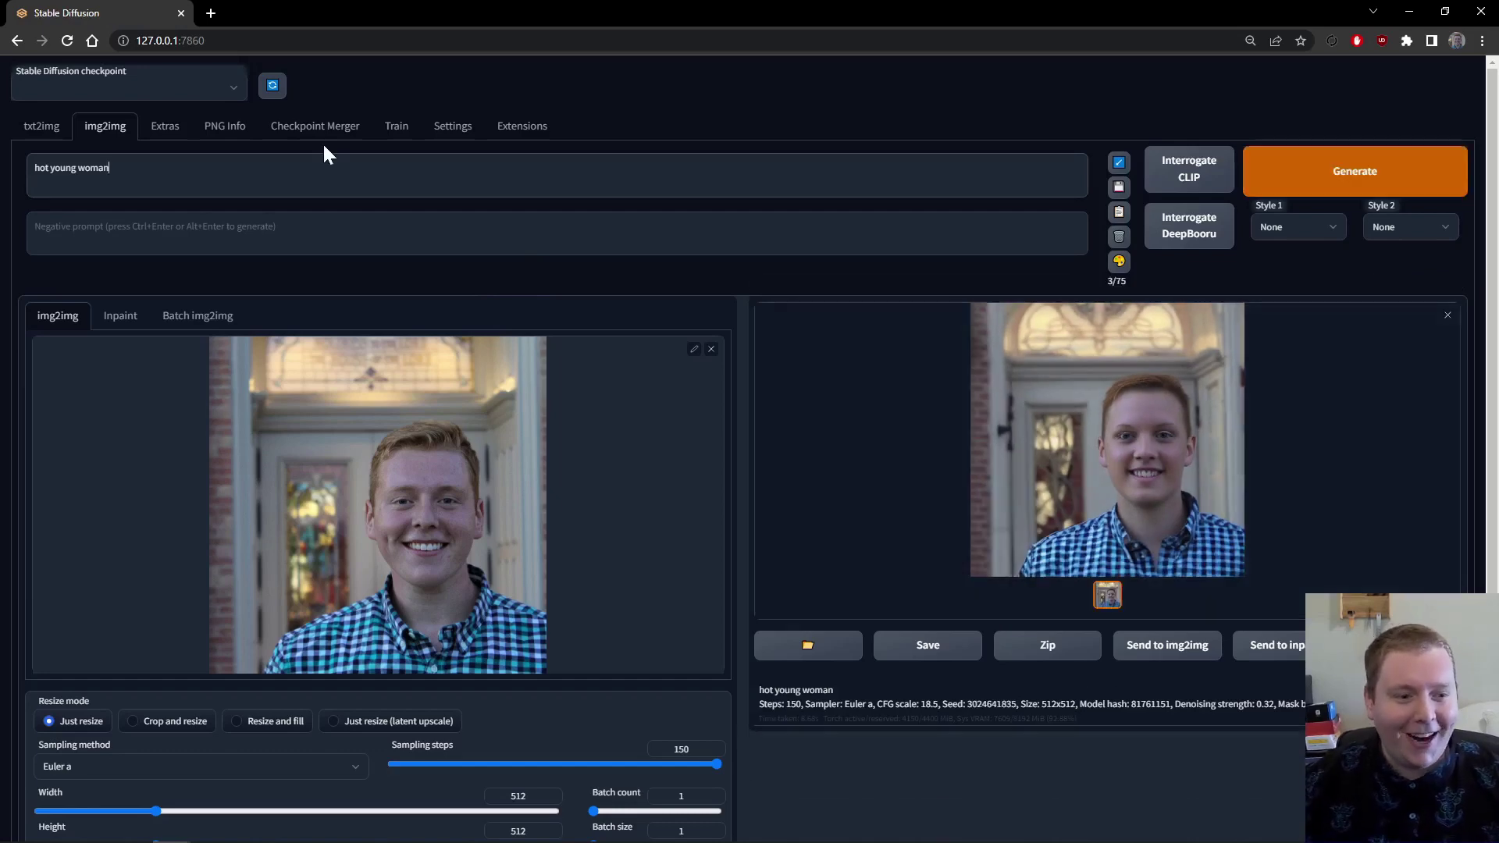
Step: Replace the prompt with 'eskimo' and generate
key("ctrl+a")
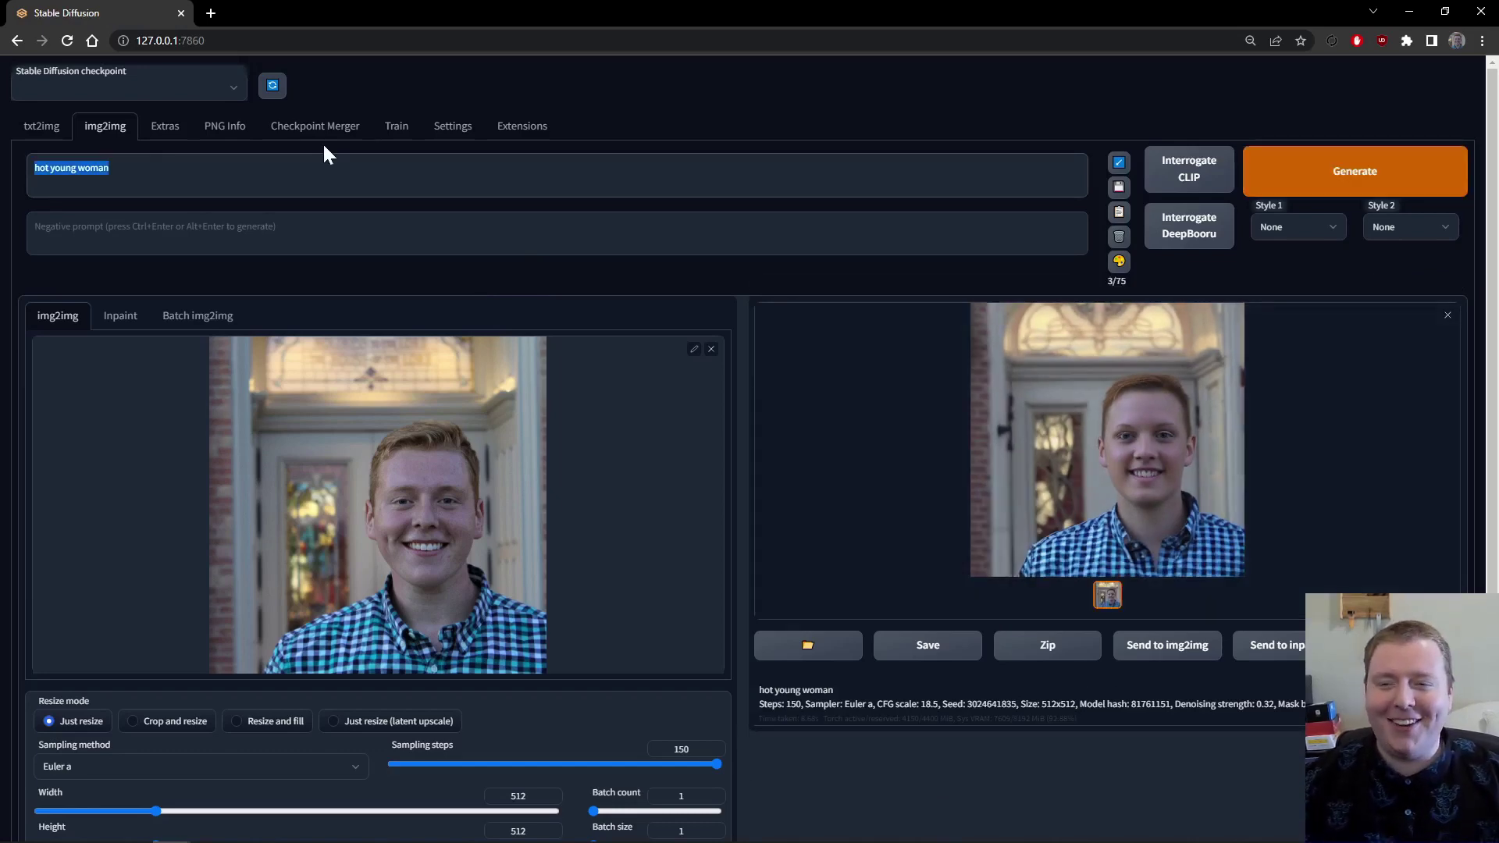
type("eskimo")
key("ctrl+Return")
scroll(279, 617, "down", 4)
Step: Raise denoising strength to 0.44 and generate a new 'eskimo' variation
left_click_drag(279, 617, 435, 617)
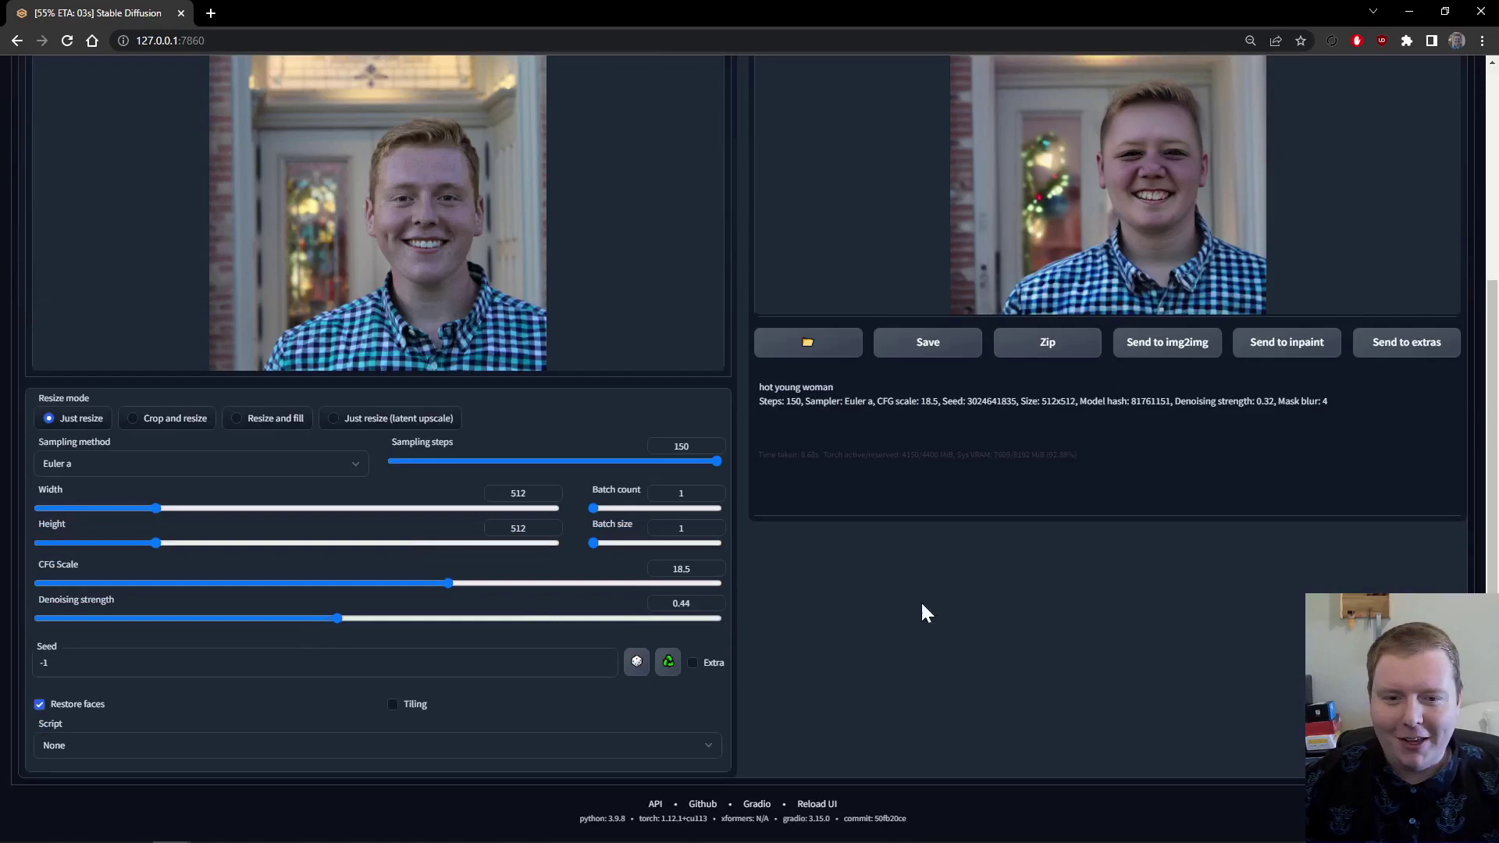
scroll(985, 575, "up", 4)
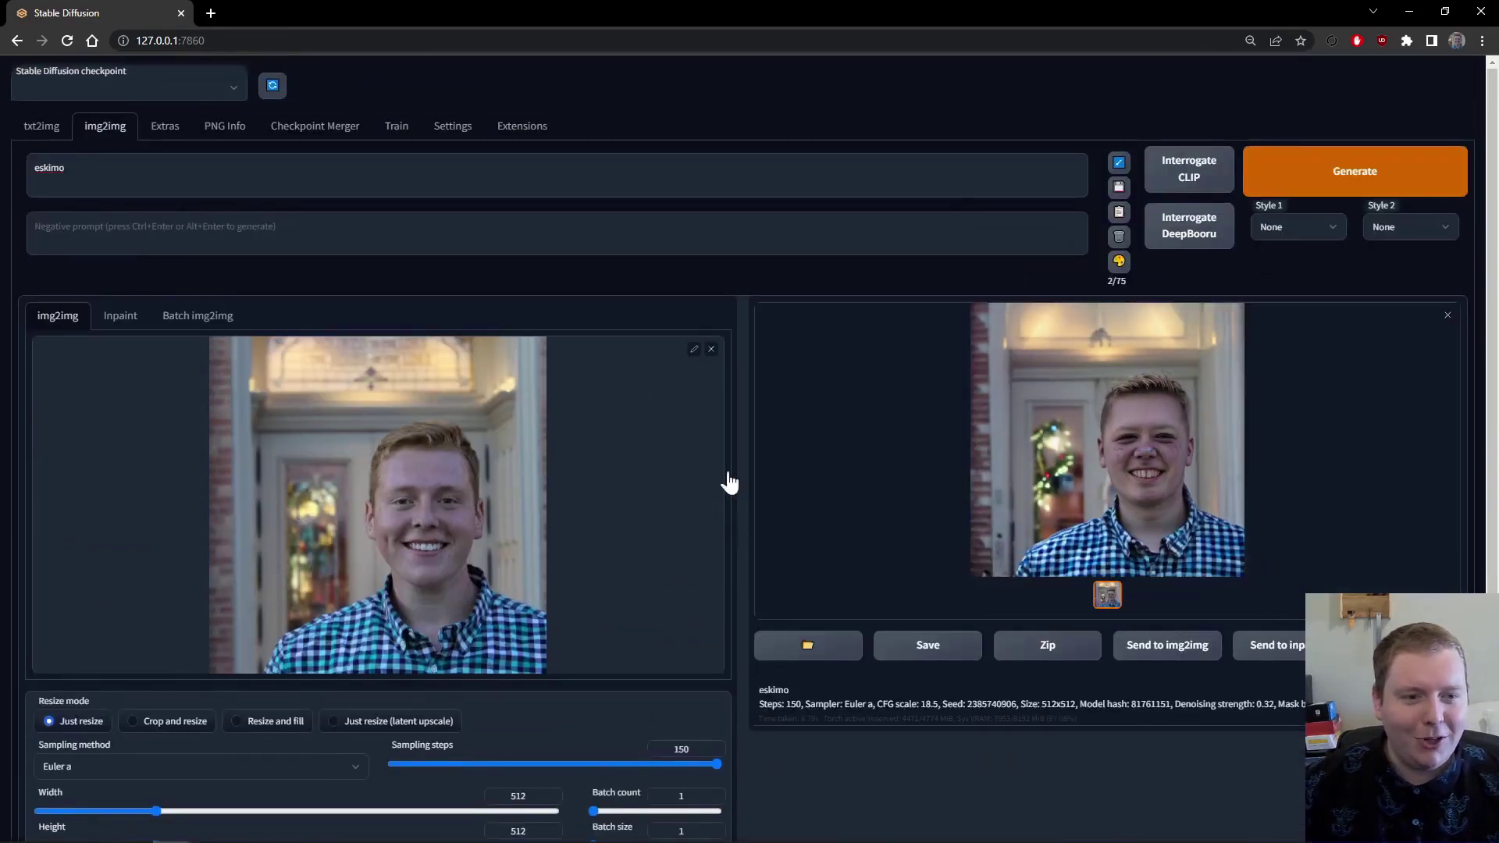
left_click(1392, 178)
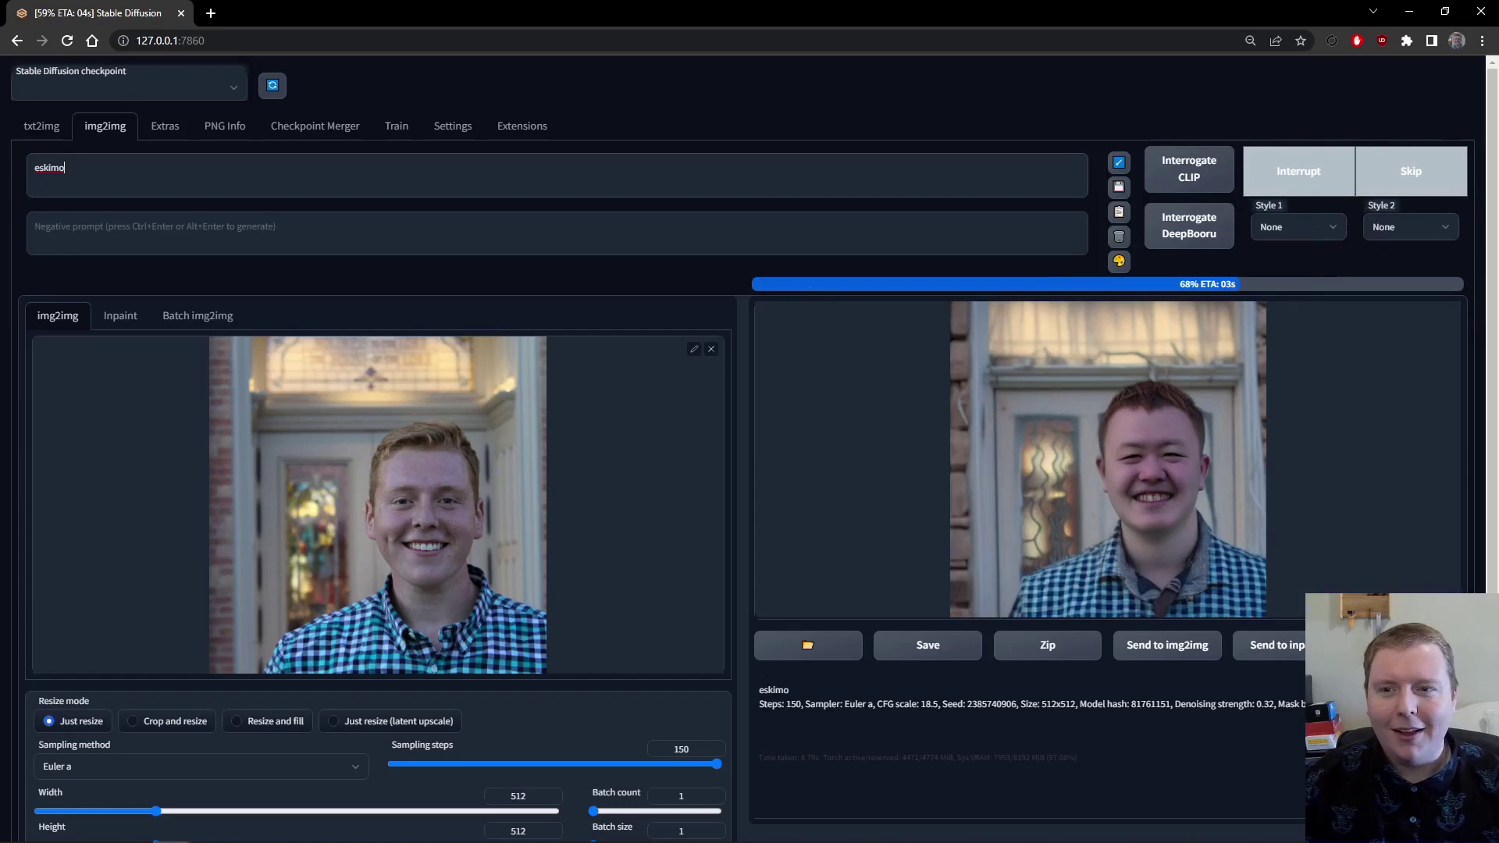
Step: Extend the prompt with 'parka, north pole', raise denoising strength, and generate
type("arka,")
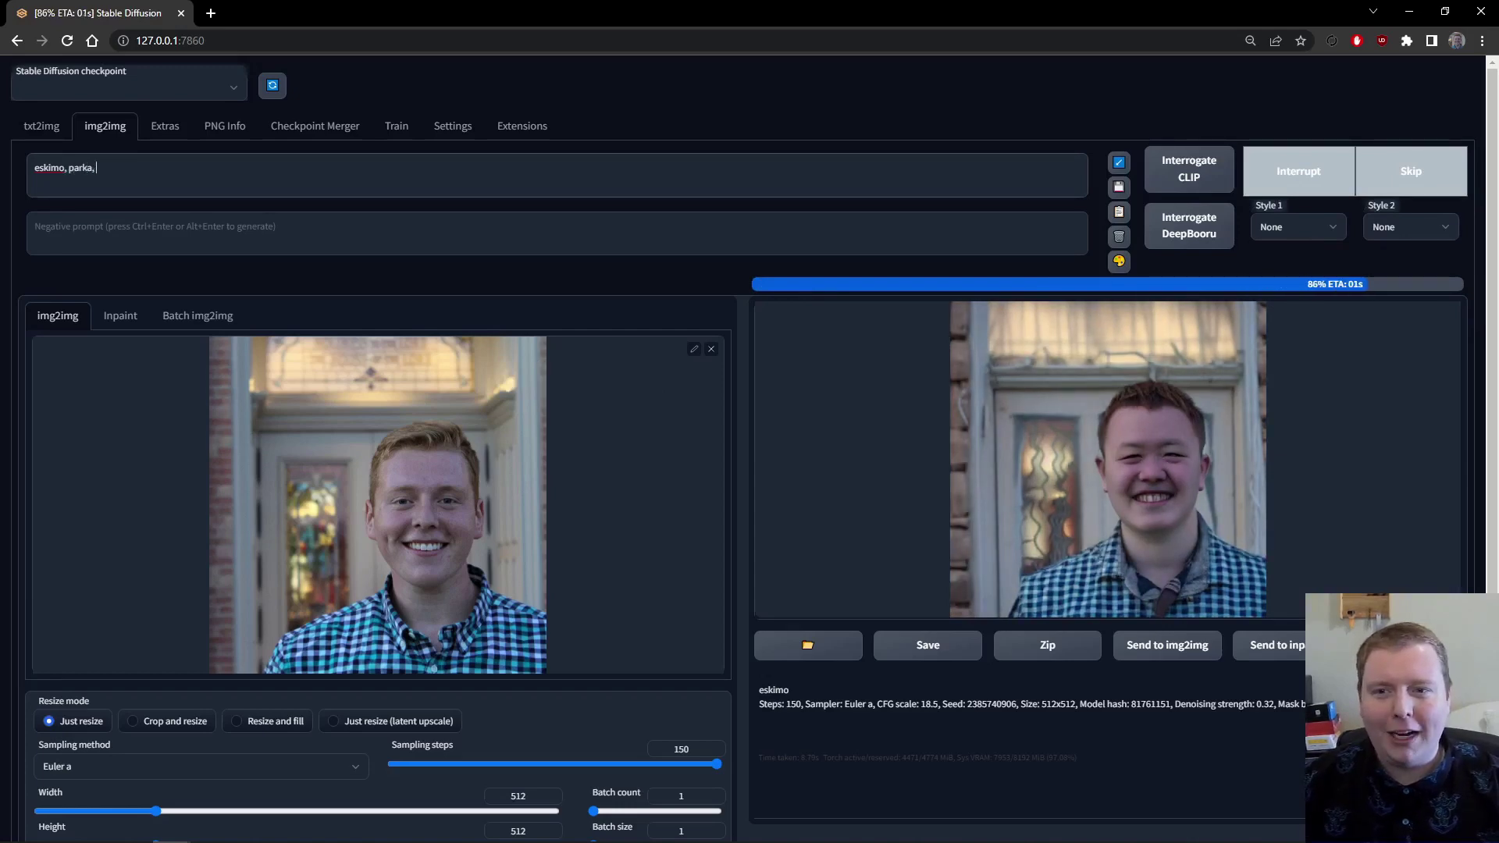
type(" north ole,")
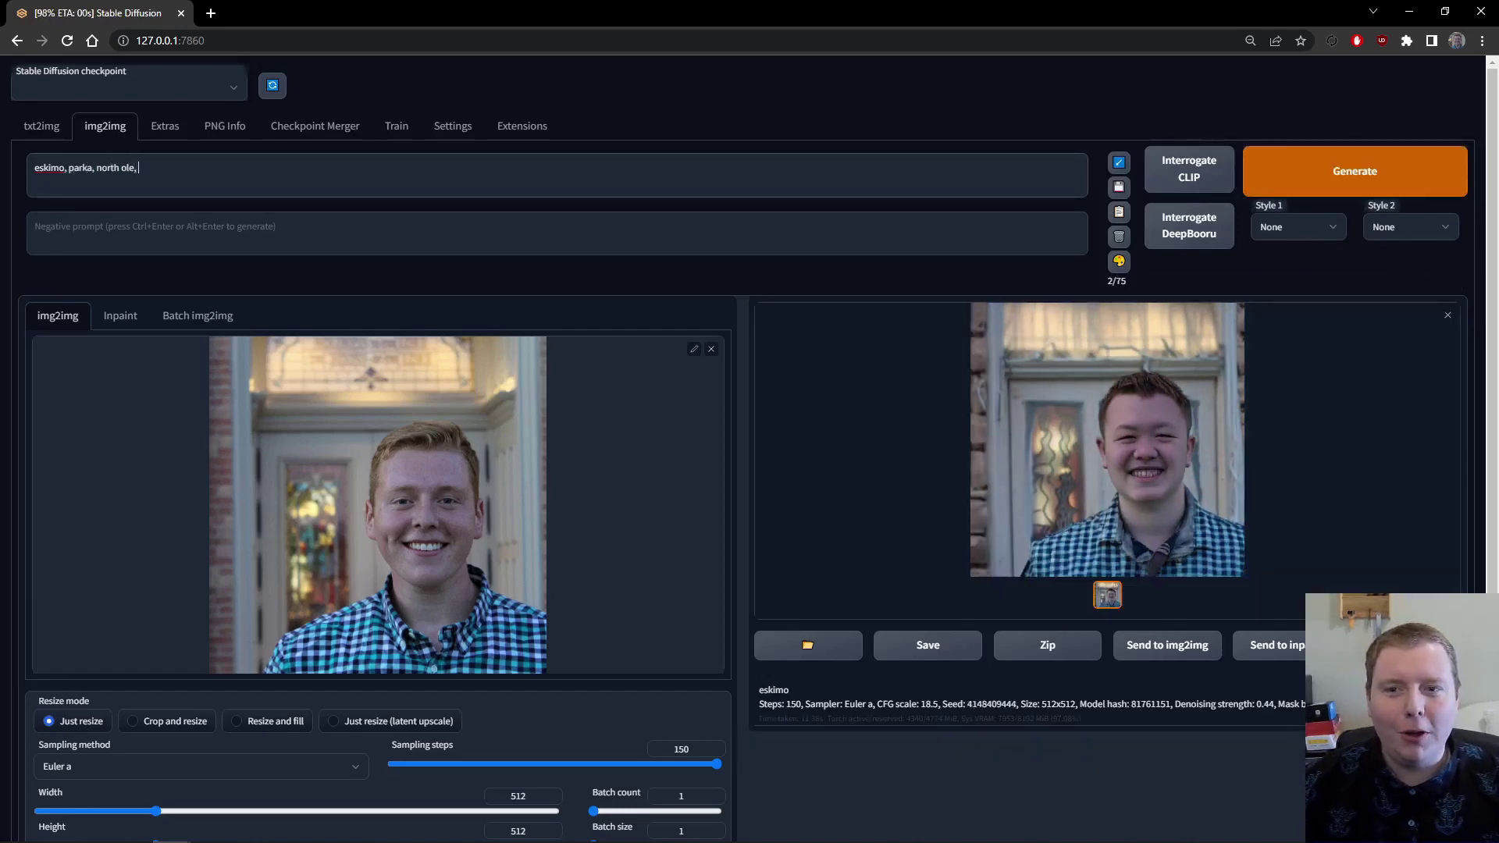
type("pole")
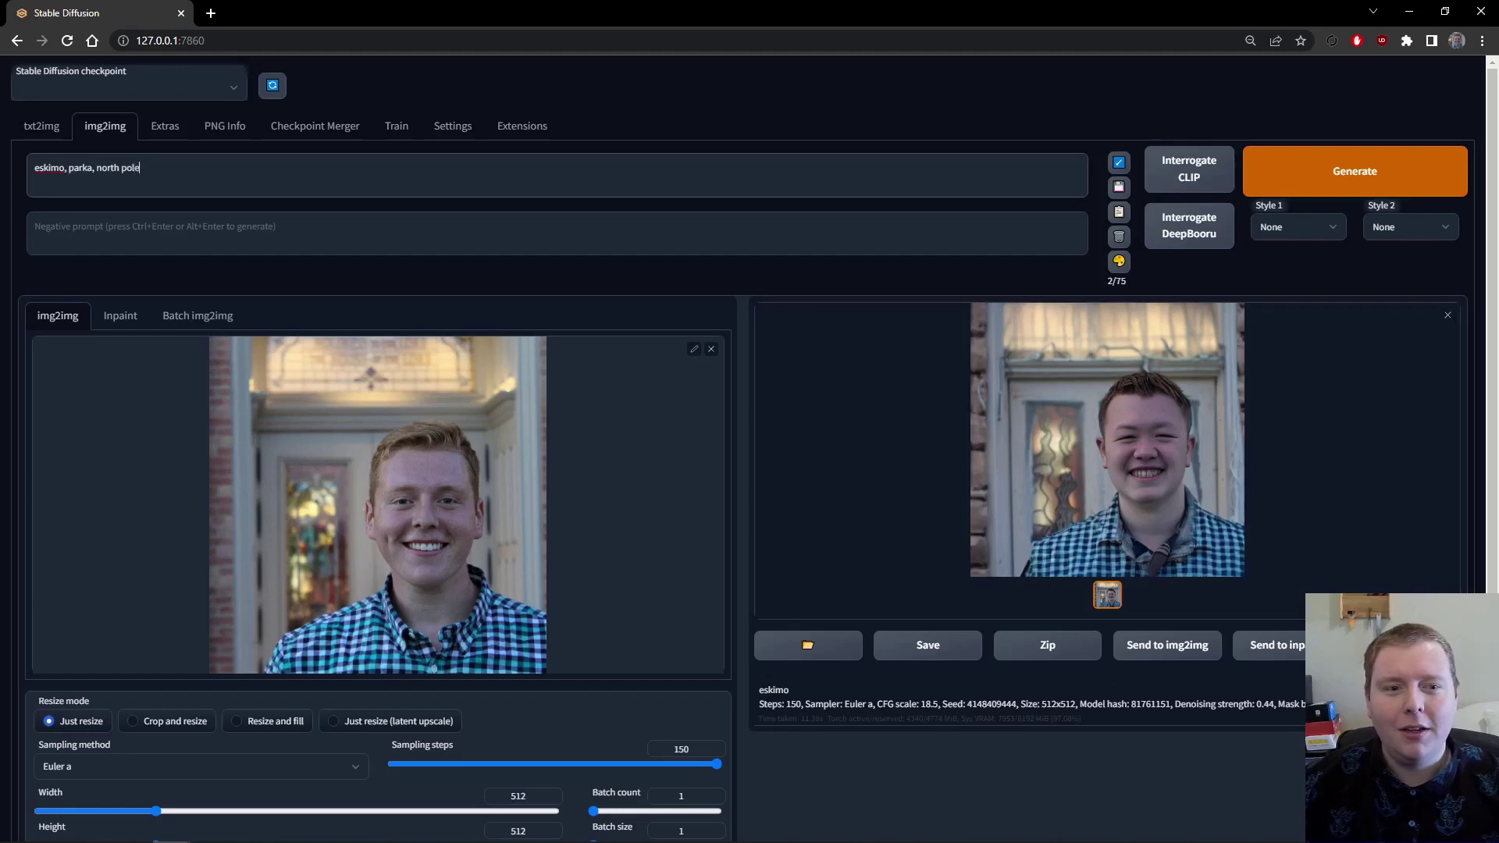
scroll(676, 508, "down", 3)
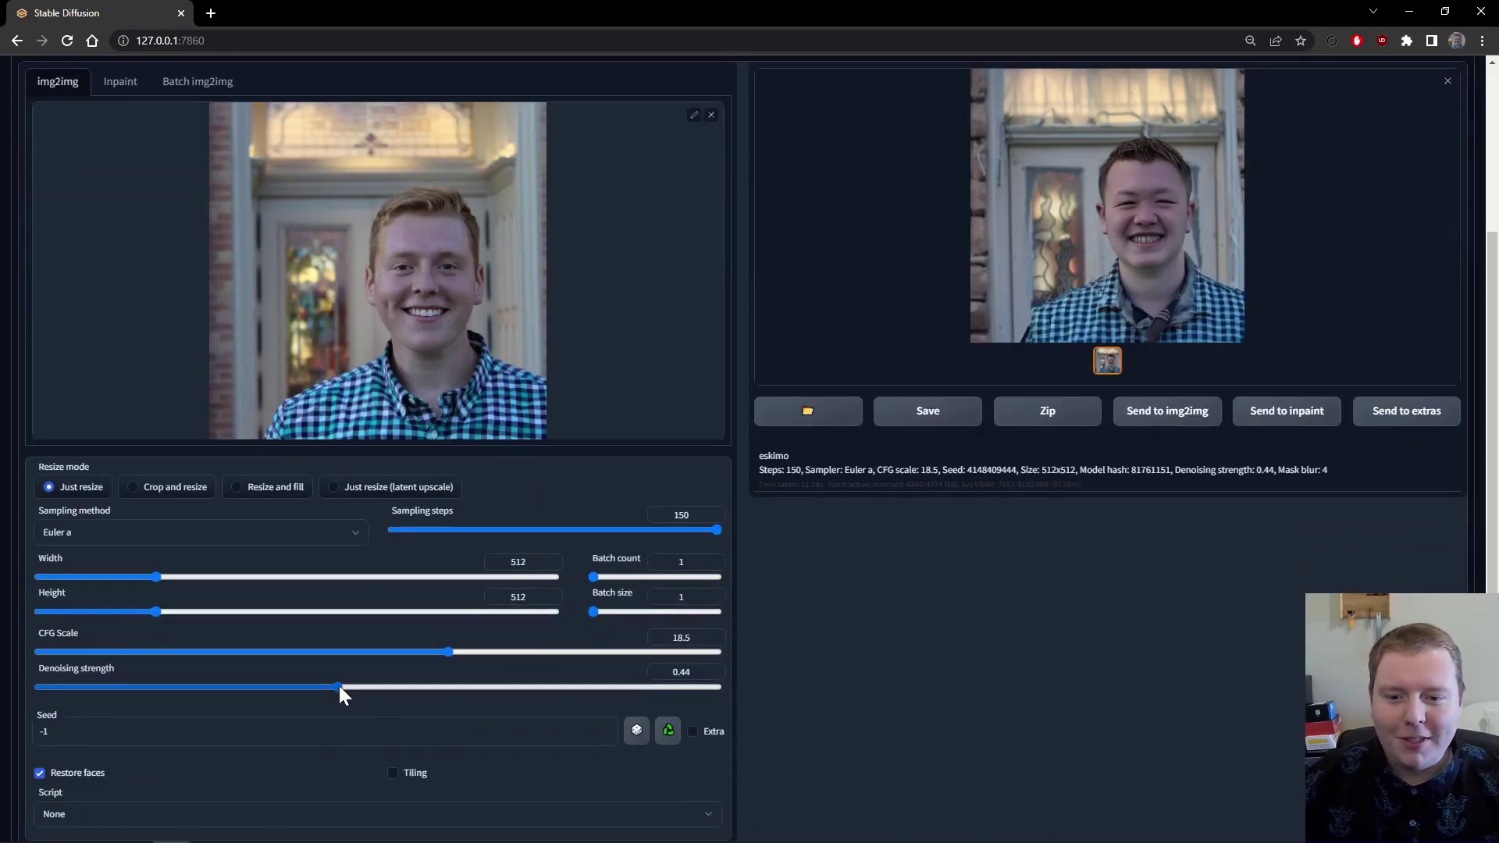
left_click_drag(339, 686, 377, 686)
scroll(1057, 655, "up", 3)
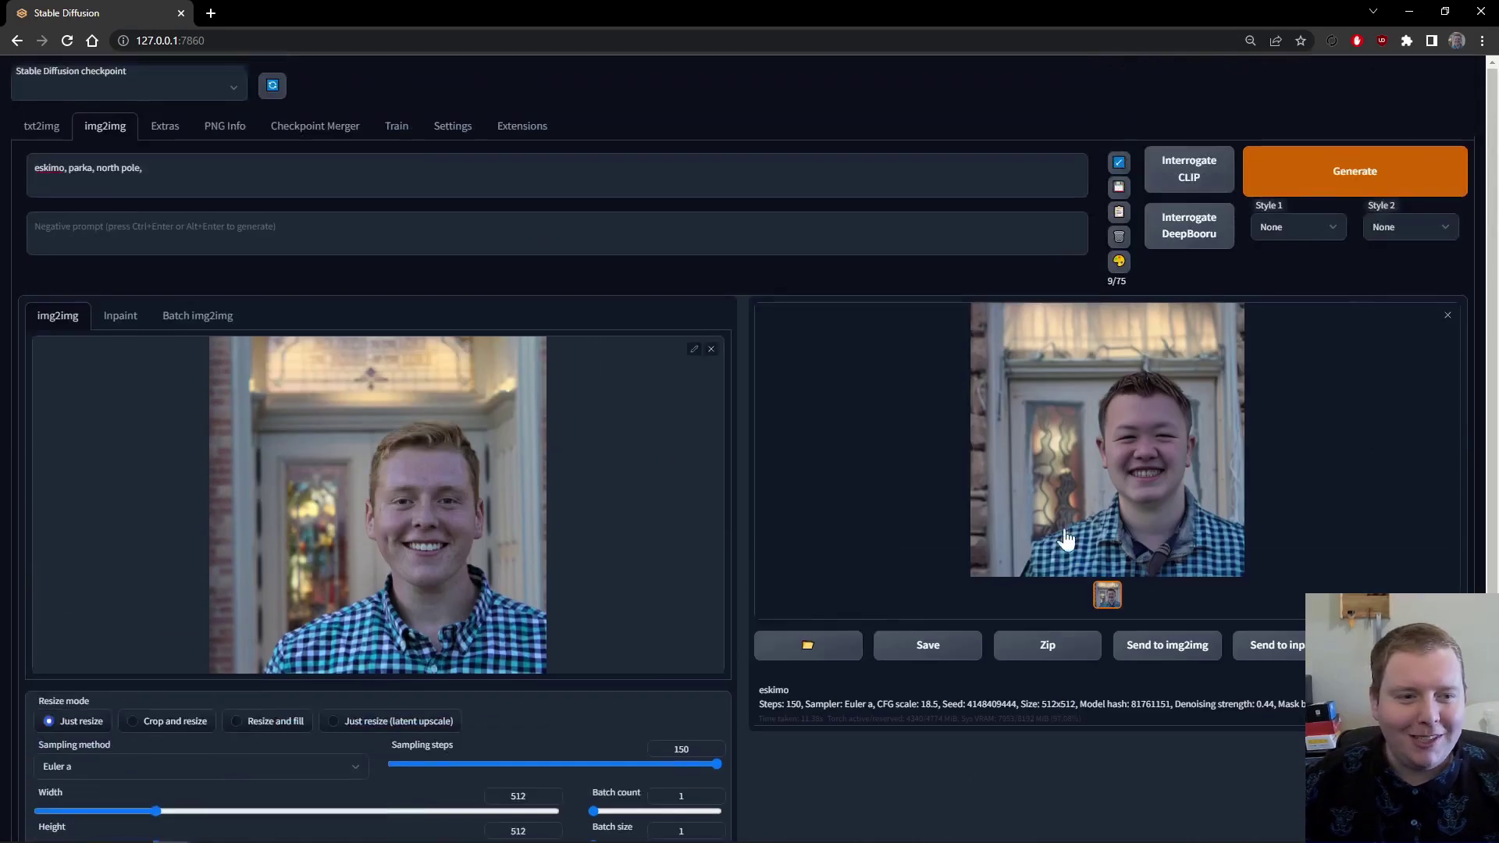
left_click(1353, 189)
Step: Generate from 'eskimo, parka, north pole', then replace 'north pole' with 'hooded'
scroll(703, 625, "down", 2)
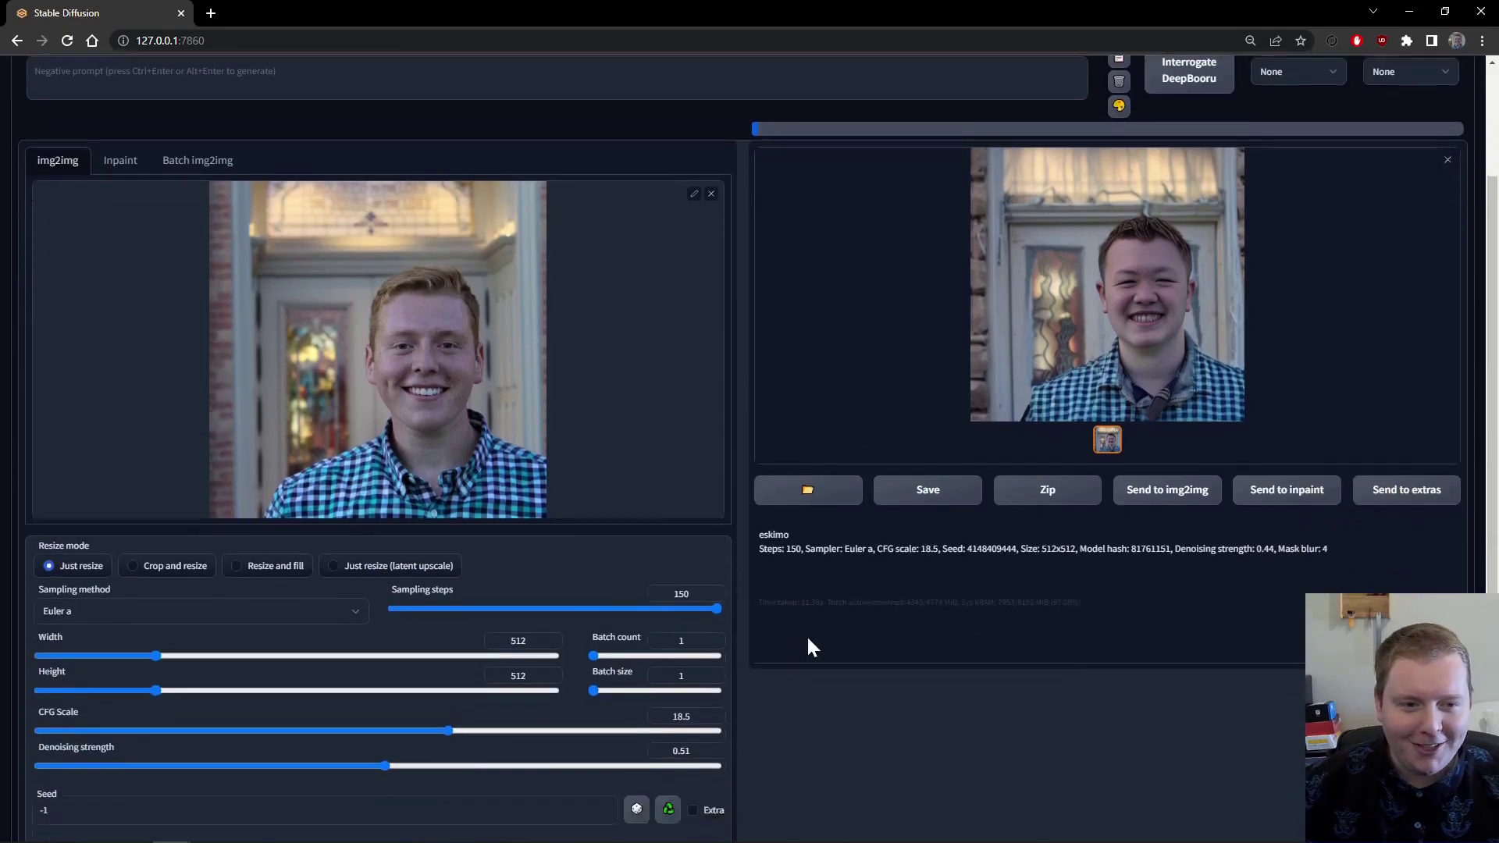
scroll(883, 681, "up", 1)
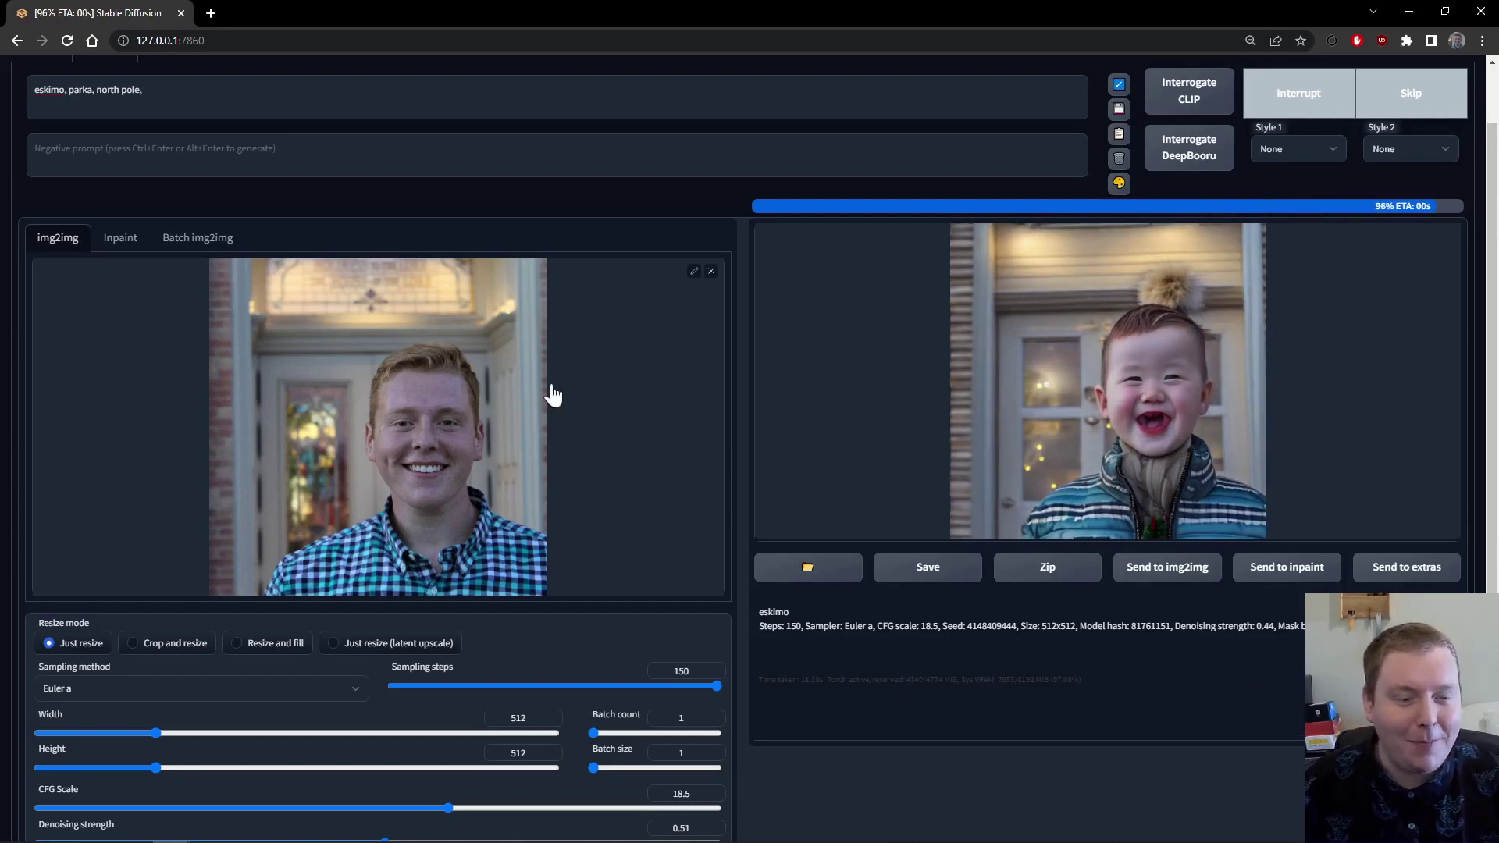
scroll(1310, 231, "up", 1)
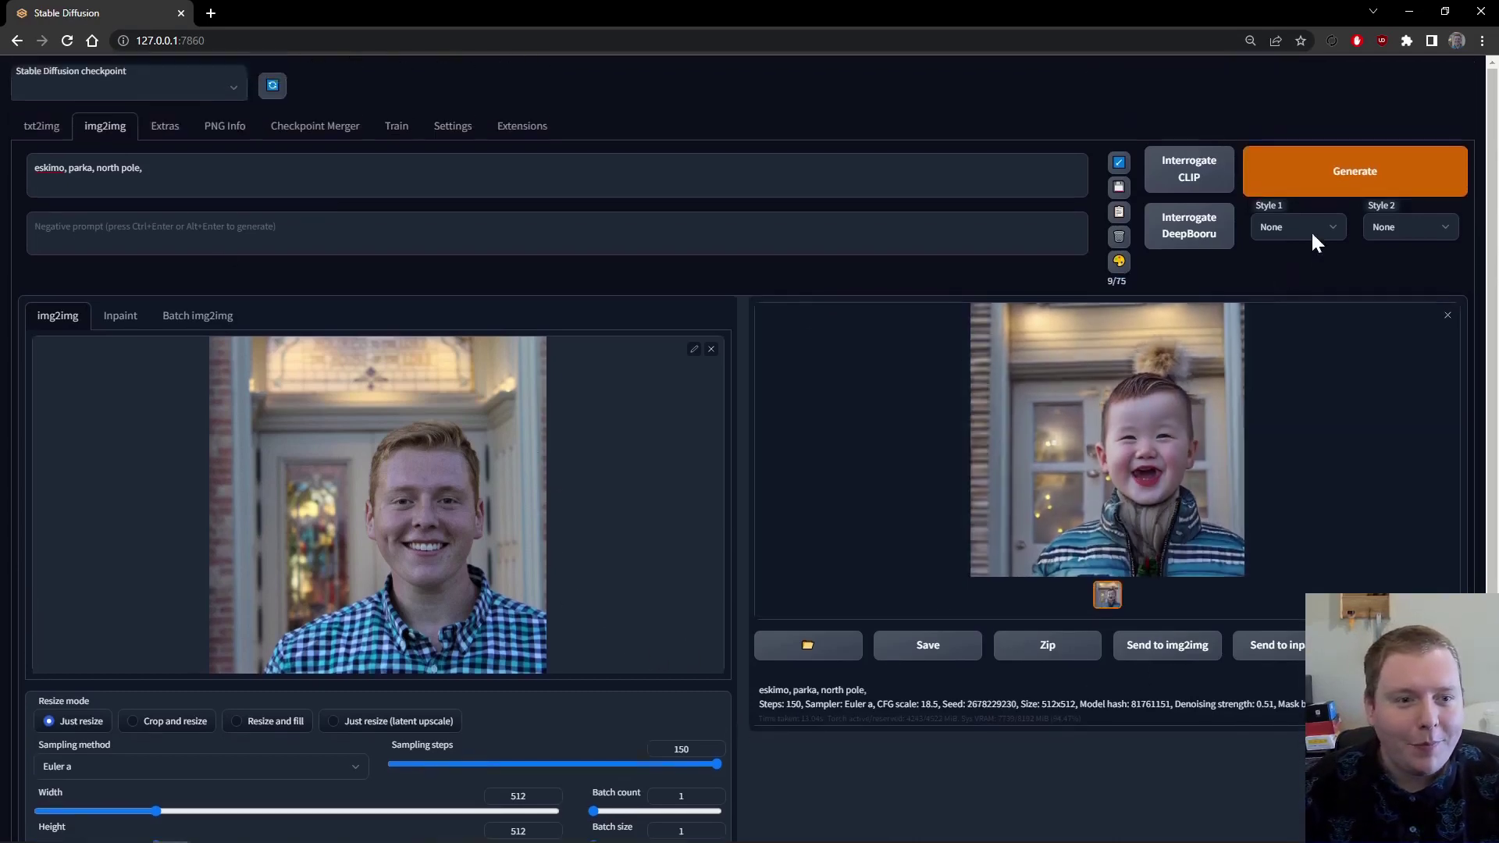
left_click(1318, 188)
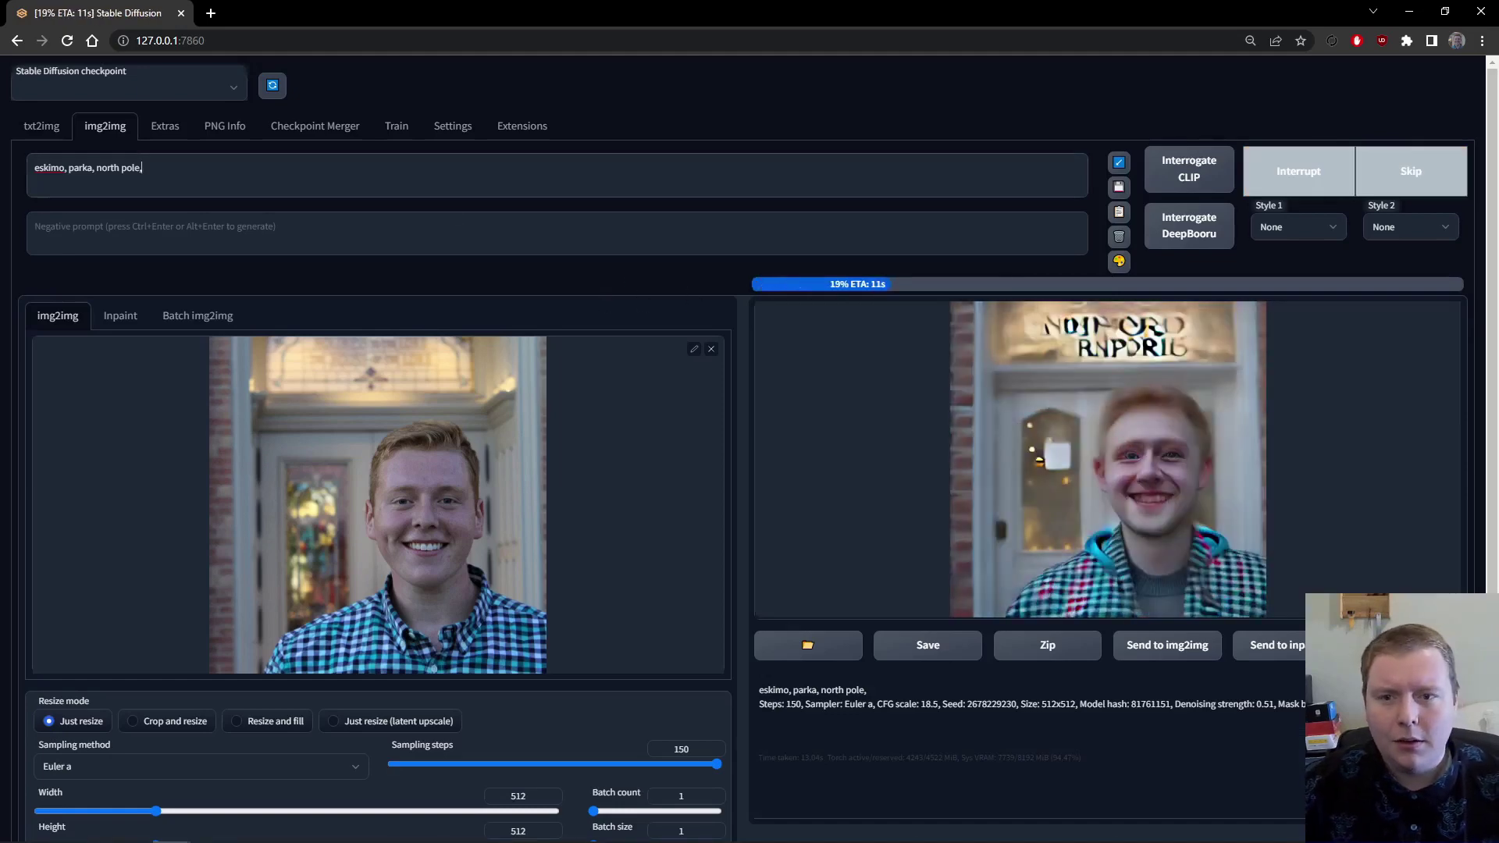
type("hooded")
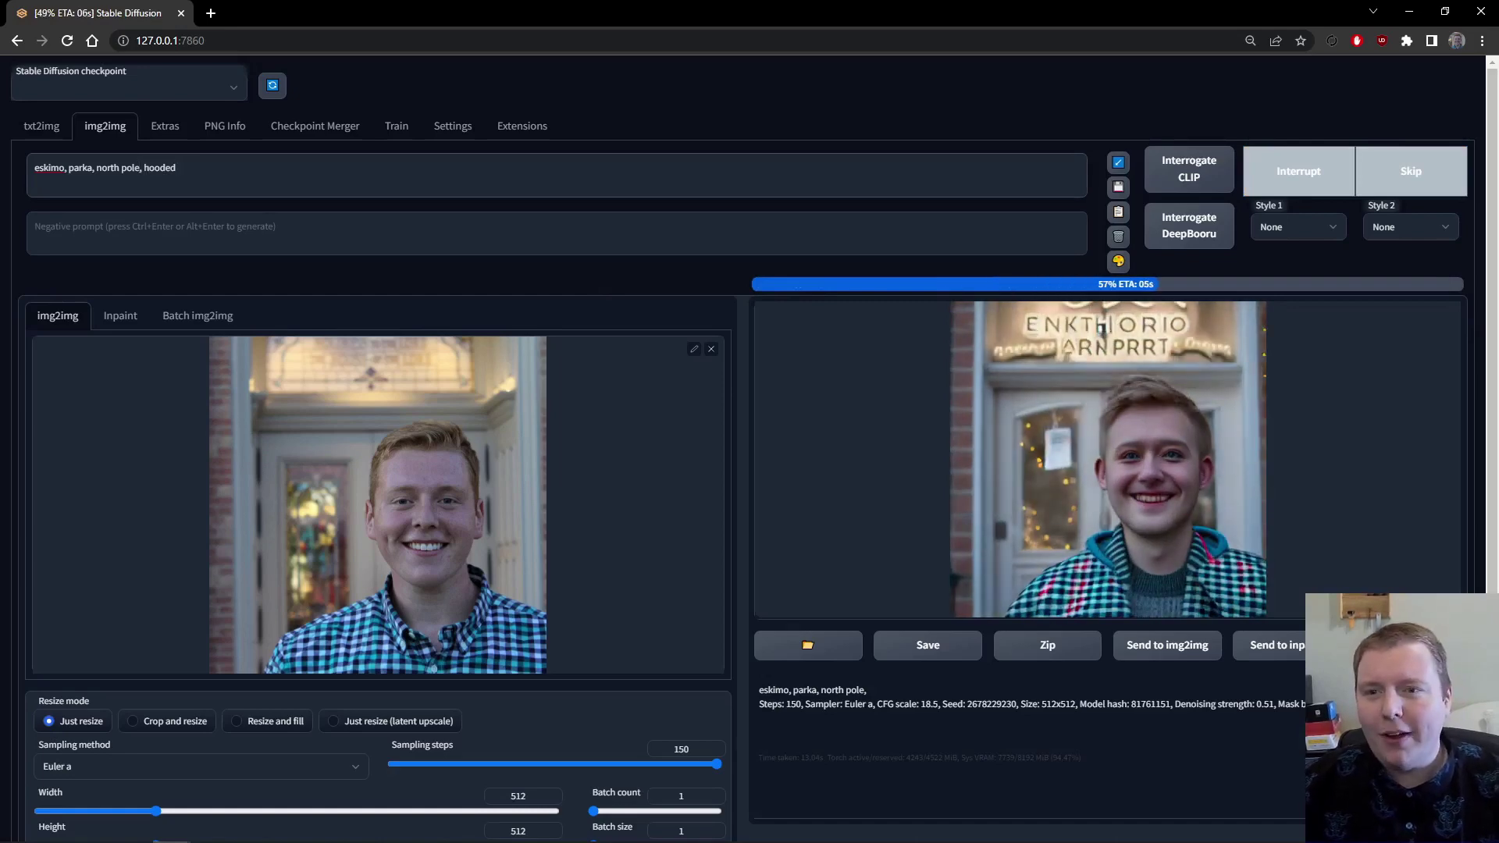
key("BackSpace")
key("BackSpace")
key("BackSpace")
key("BackSpace")
key("BackSpace")
key("BackSpace")
key("BackSpace")
key("BackSpace")
key("BackSpace")
key("BackSpace")
key("BackSpace")
key("BackSpace")
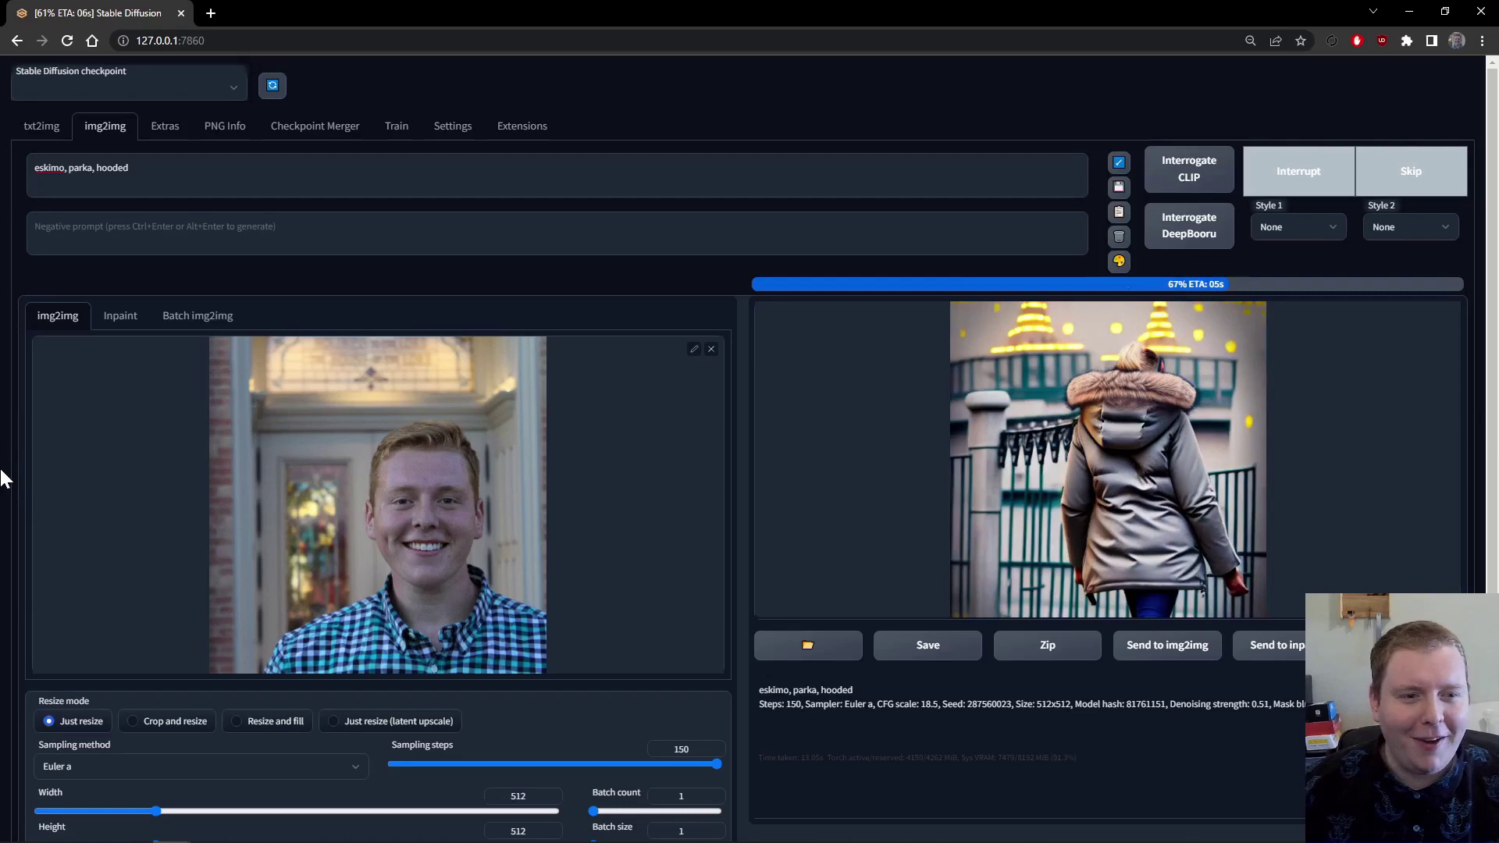
Step: Replace the prompt with 'asian man' and generate an image at denoising strength 0.32
key("ctrl+a")
type("as")
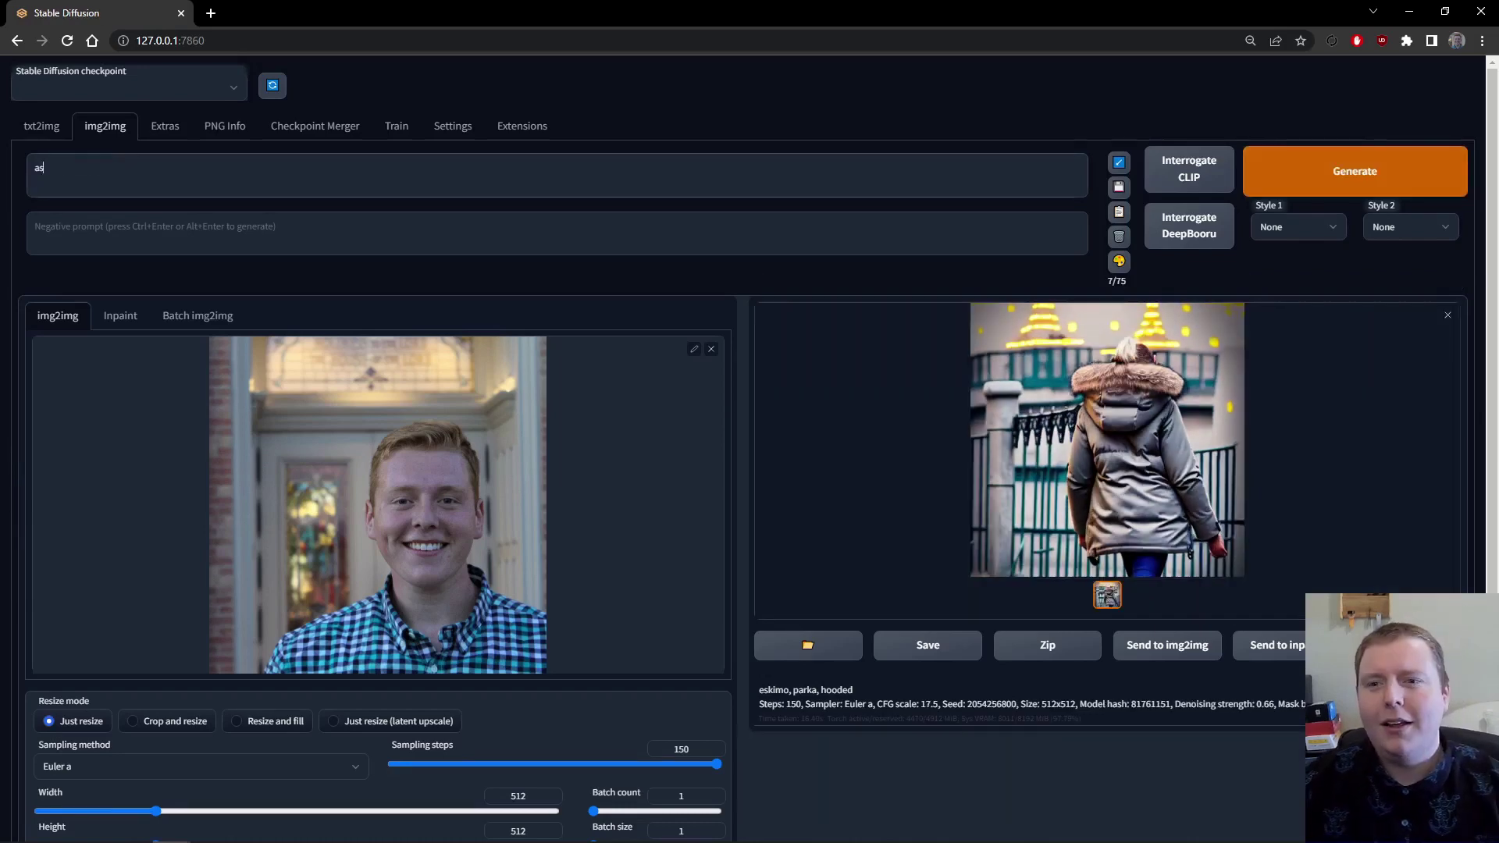
type("ian man")
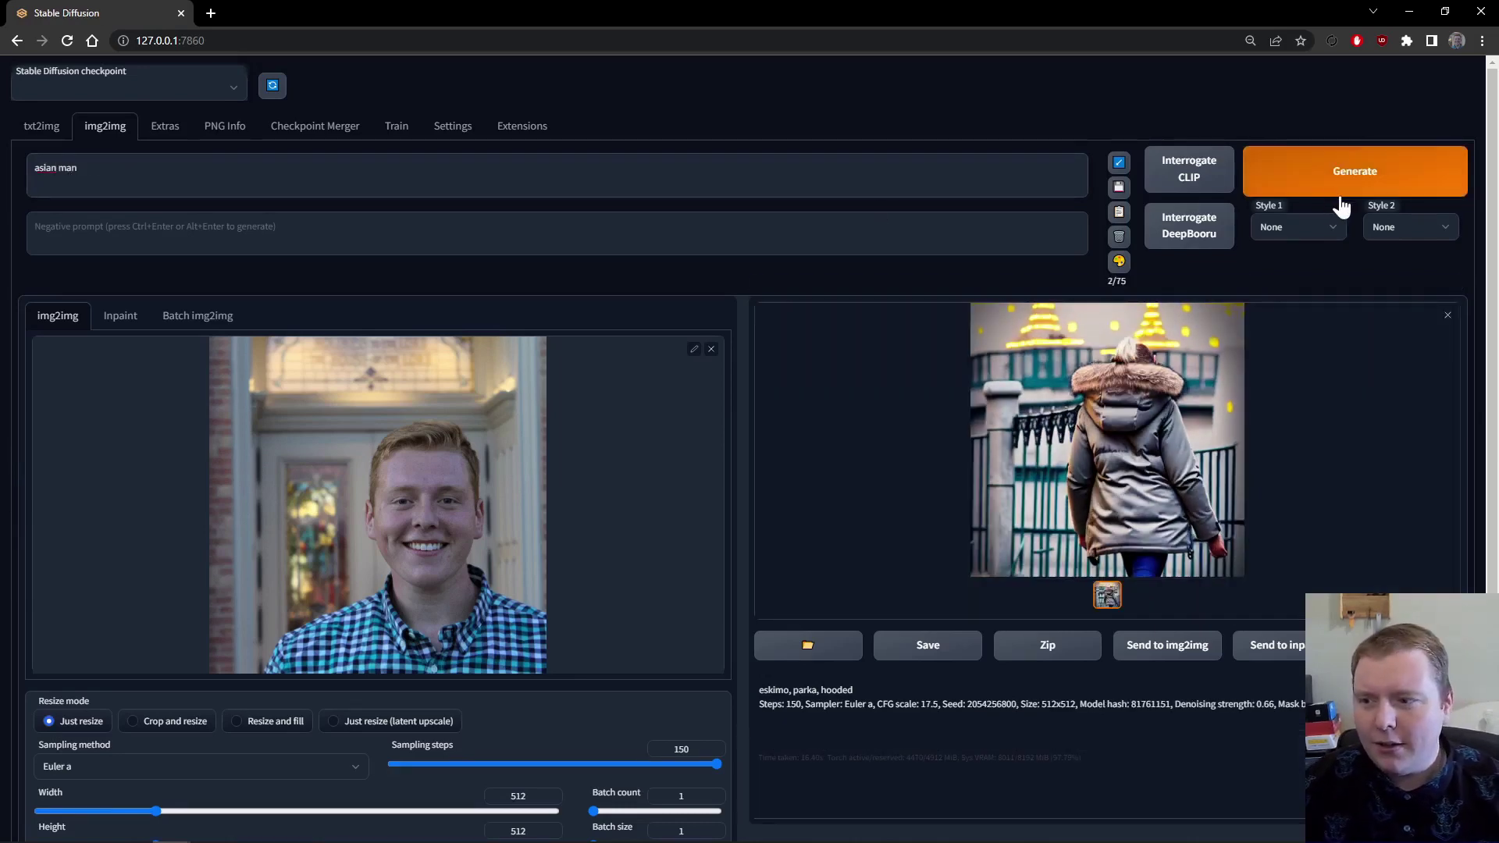
left_click(1333, 191)
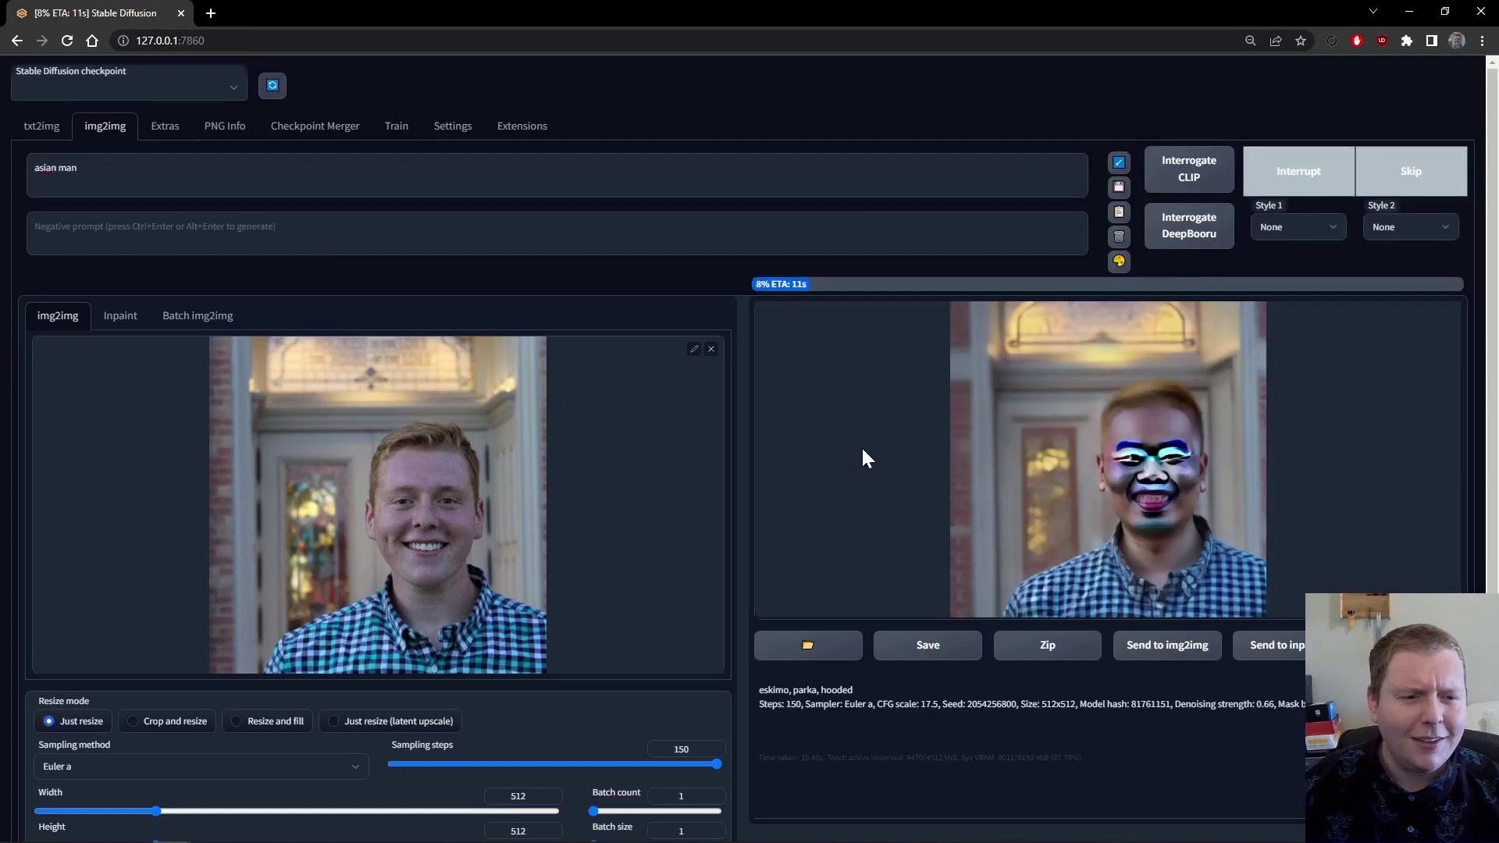
scroll(858, 459, "down", 2)
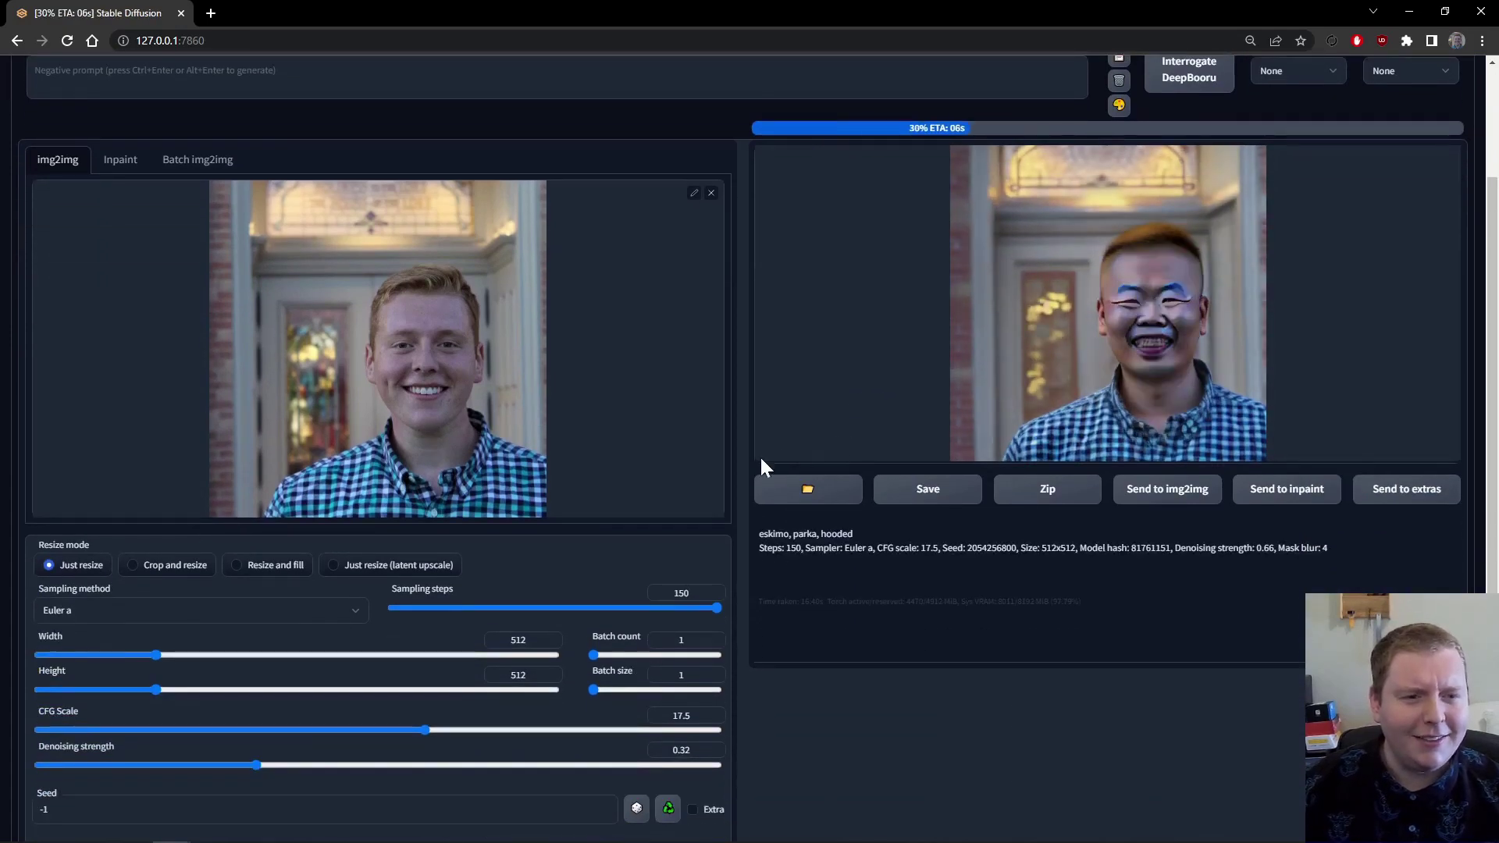
scroll(798, 578, "up", 2)
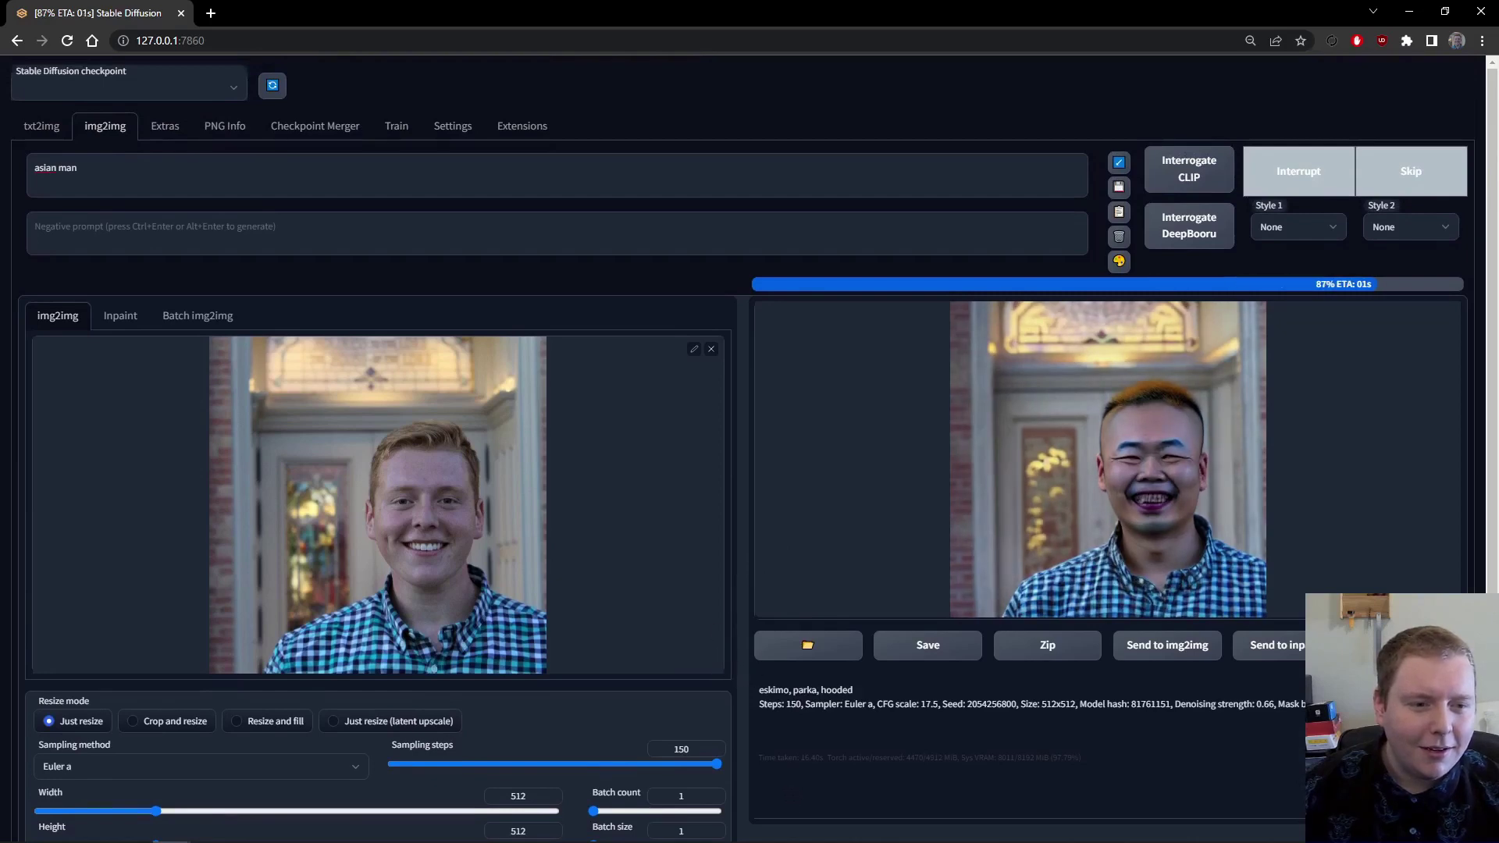
scroll(781, 761, "down", 1)
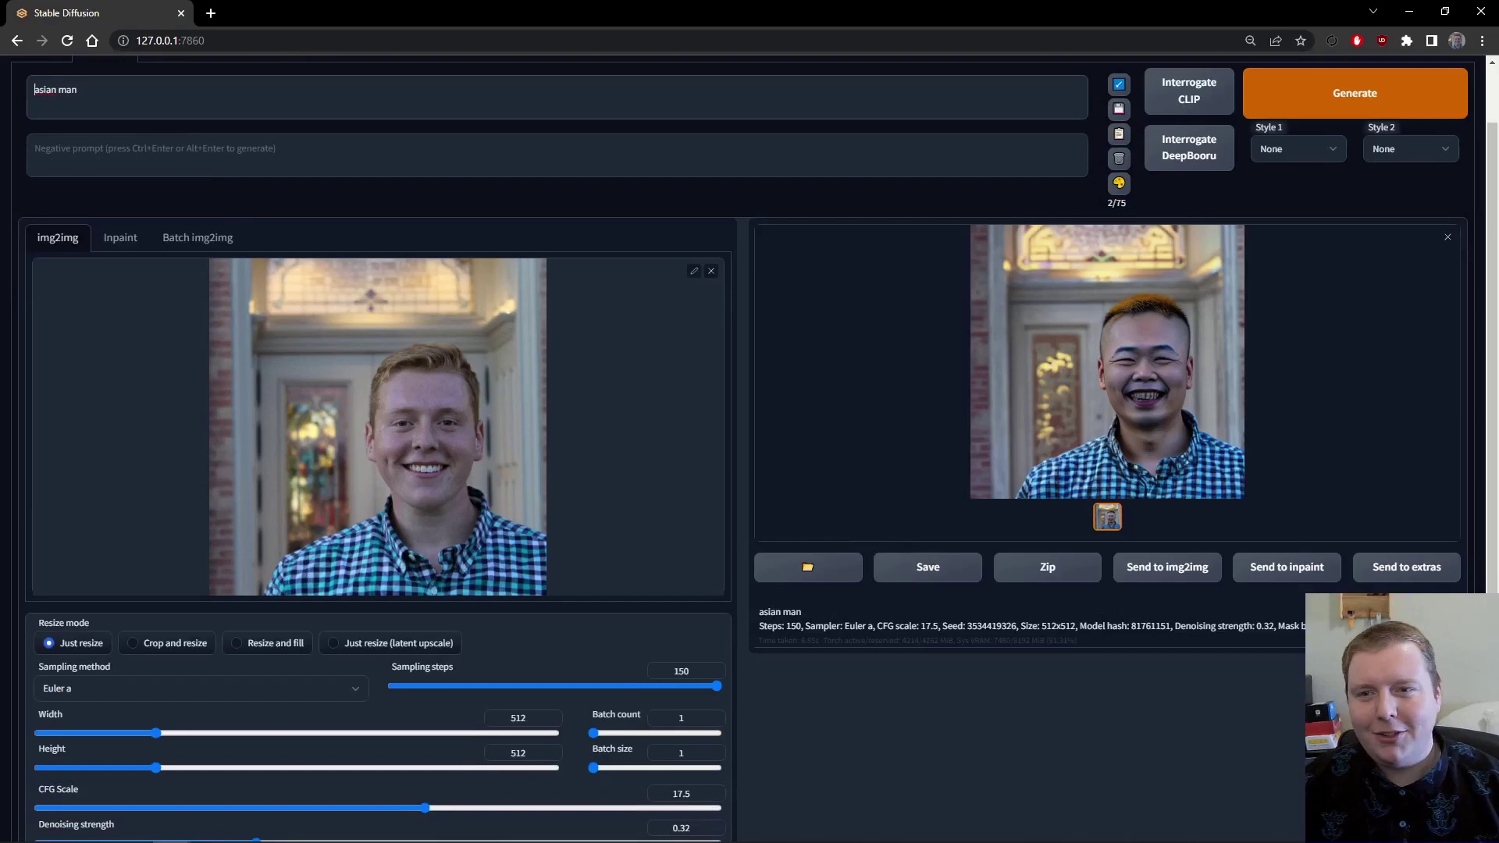
Step: Add 'handsome' before 'asian man' in the prompt and regenerate
left_click(34, 90)
type("handsome")
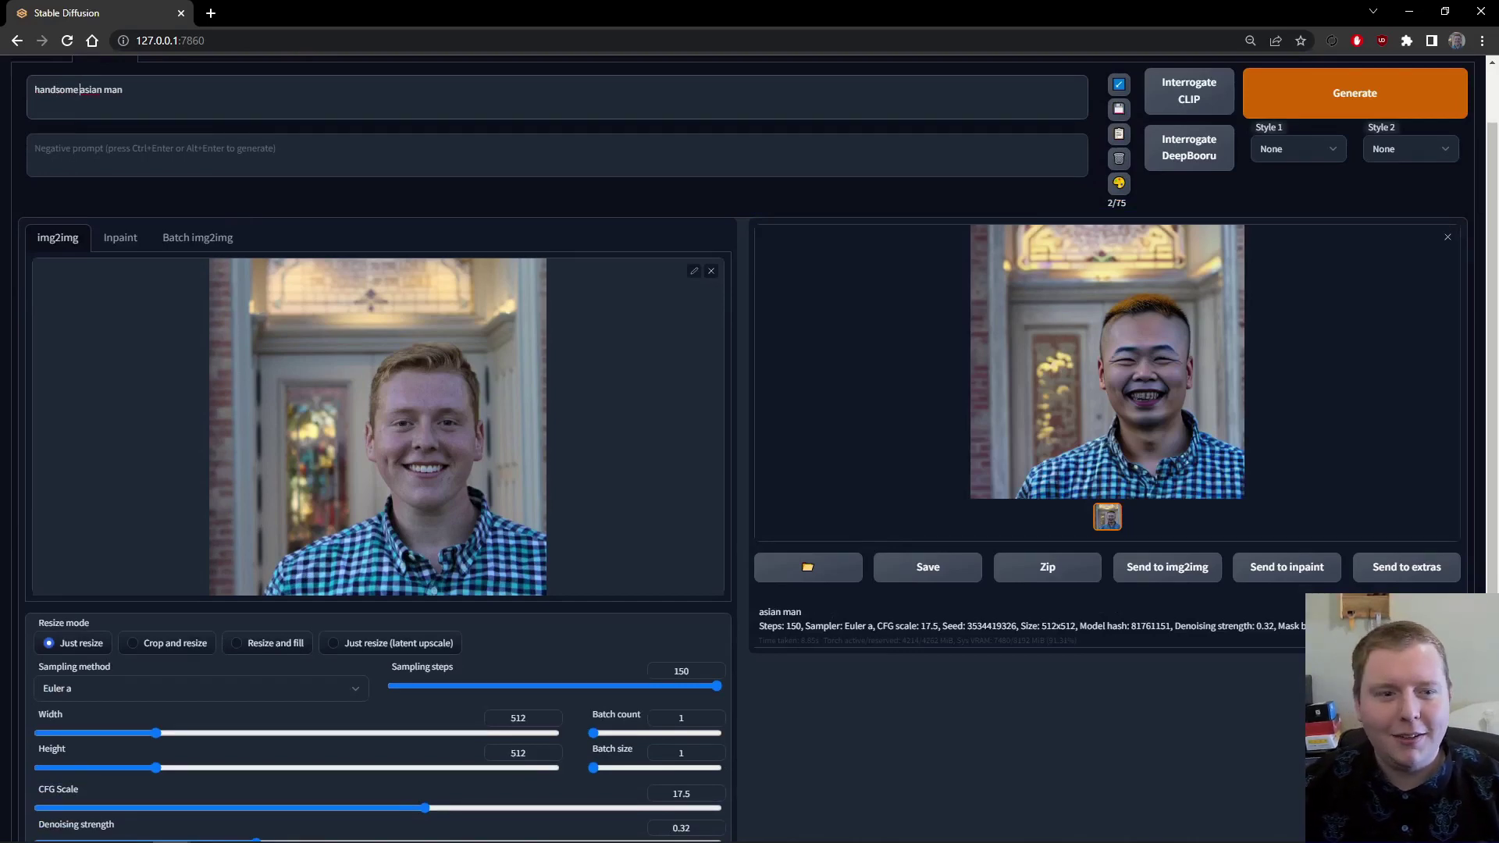
scroll(995, 310, "up", 1)
left_click(1338, 181)
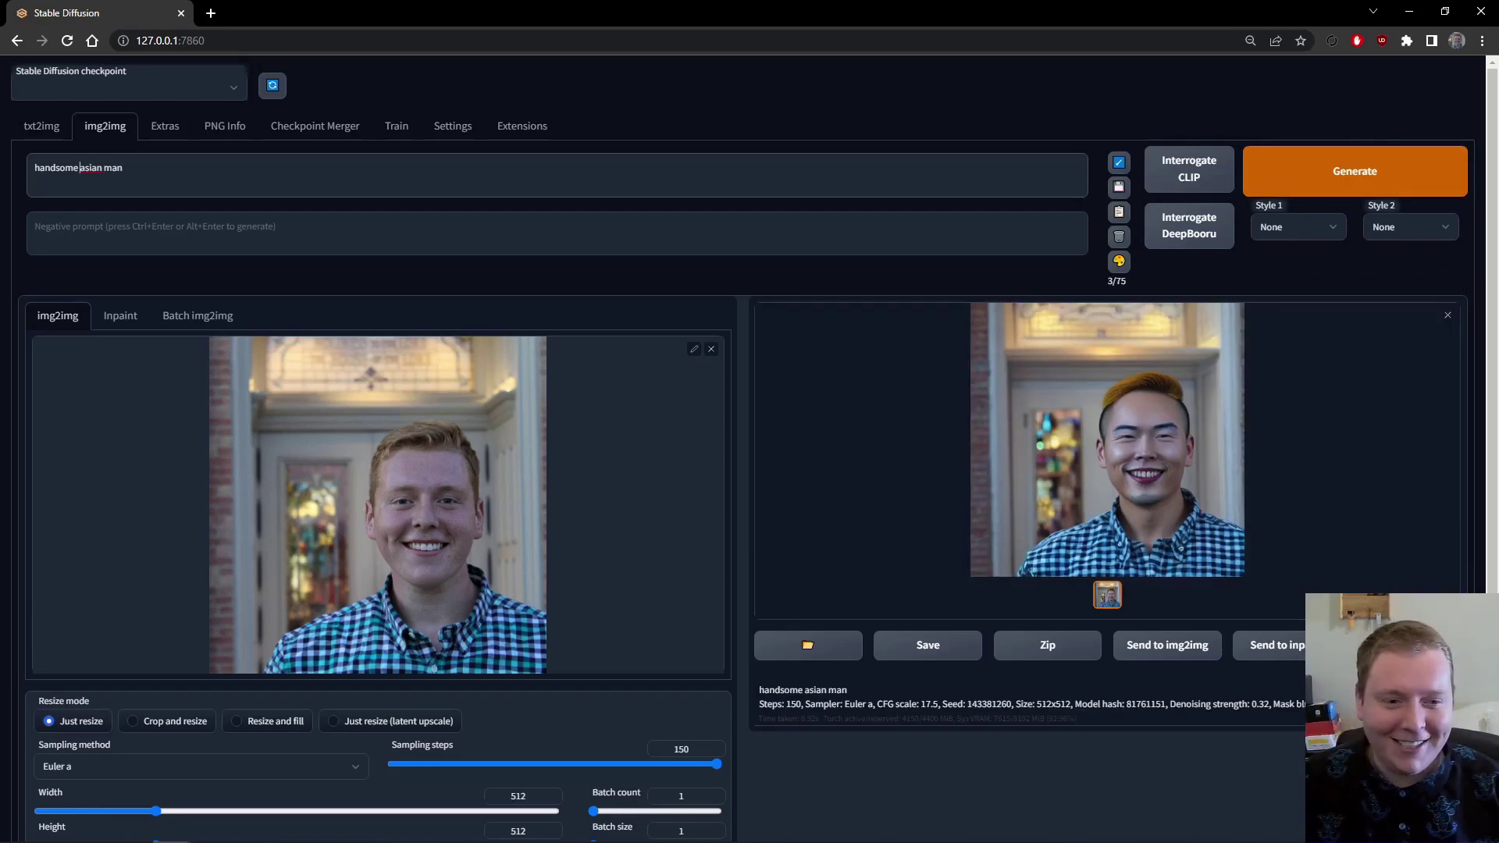
Step: Extend the prompt to 'handsome young asian man' and generate two variations
type("young")
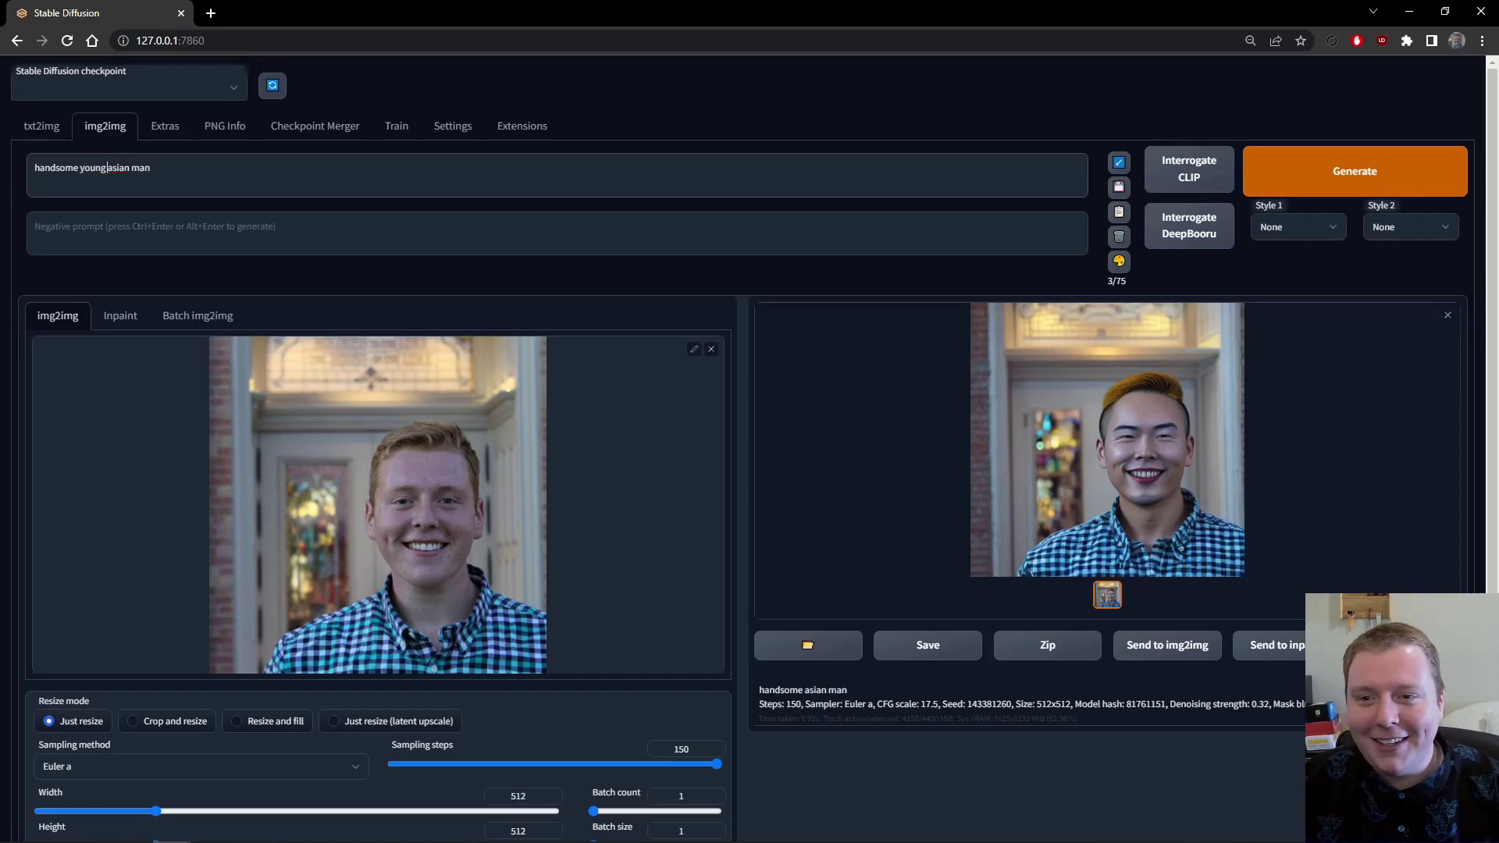
left_click(1409, 169)
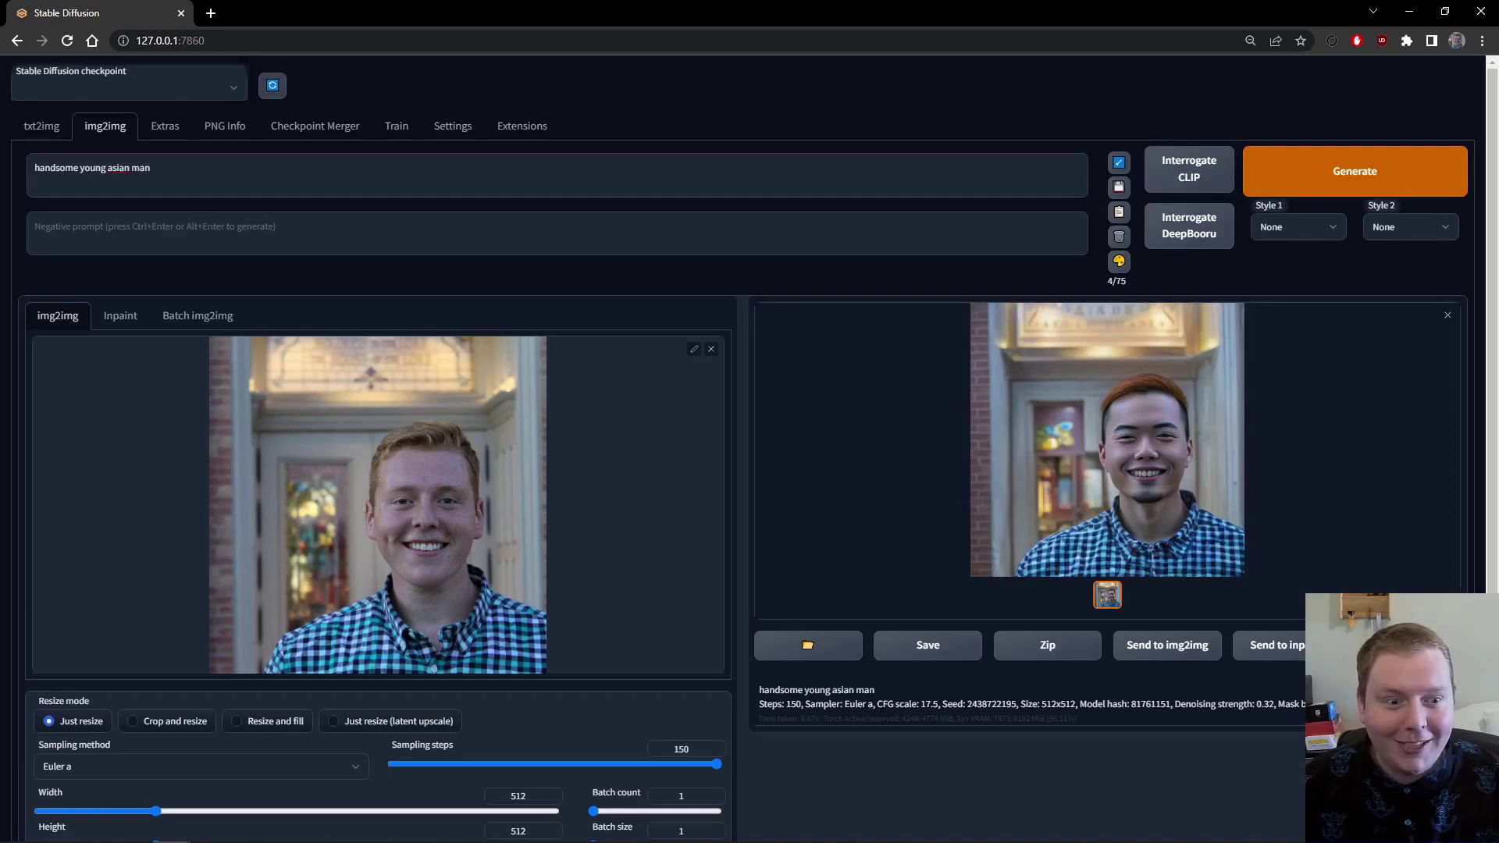
left_click(1322, 169)
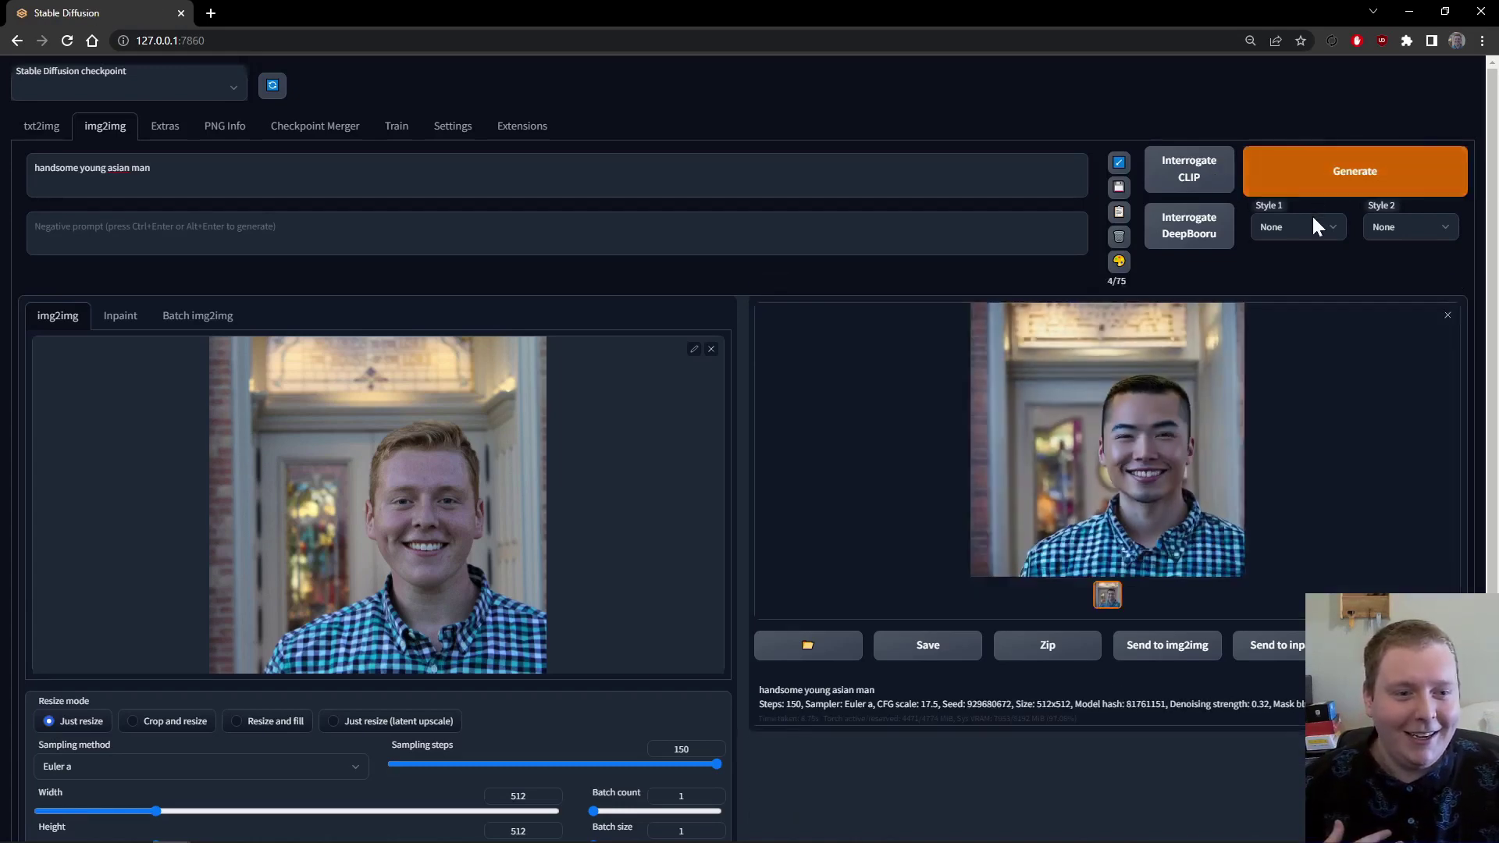